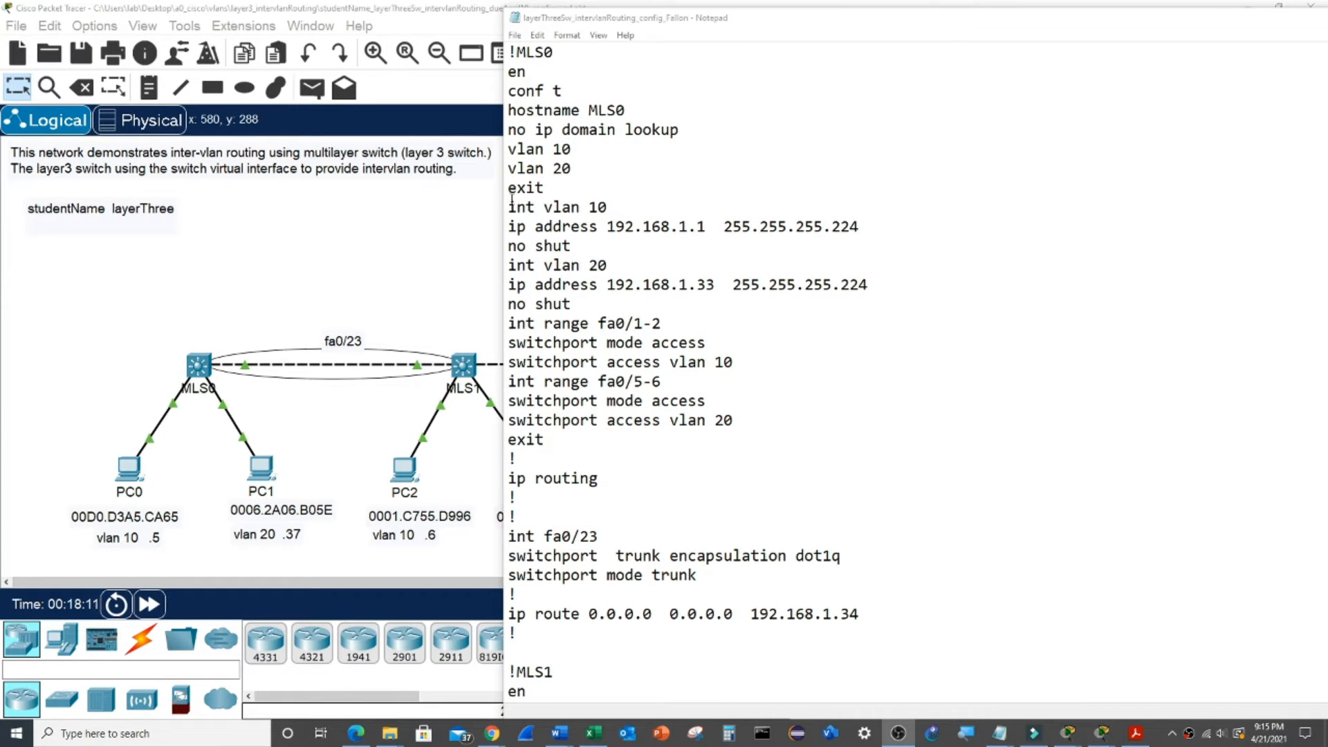
Step: Examine the MLS0 configuration script's VLAN interfaces, access port ranges, ip routing command and fa0/23 trunk settings
{"action": "left_click_drag", "start_coordinate": [509, 206], "coordinate": [588, 243]}
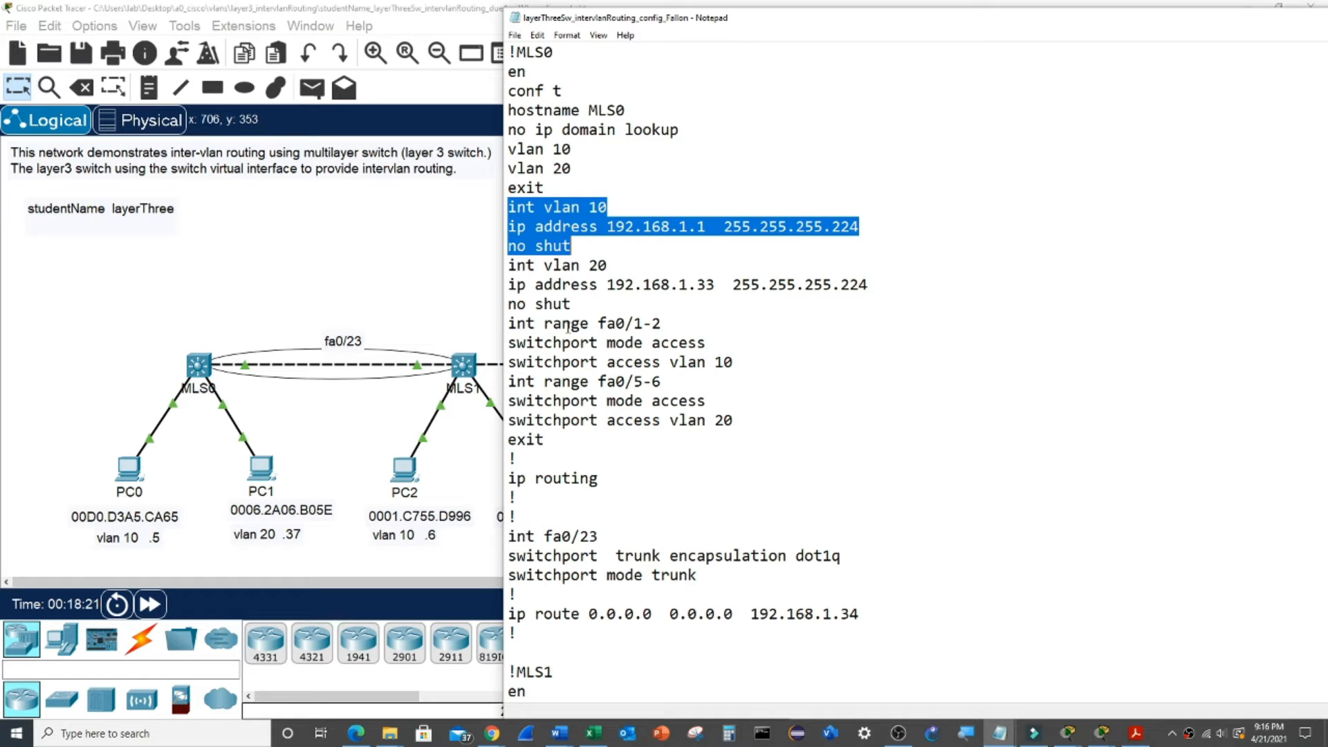
{"action": "left_click_drag", "start_coordinate": [512, 265], "coordinate": [612, 300]}
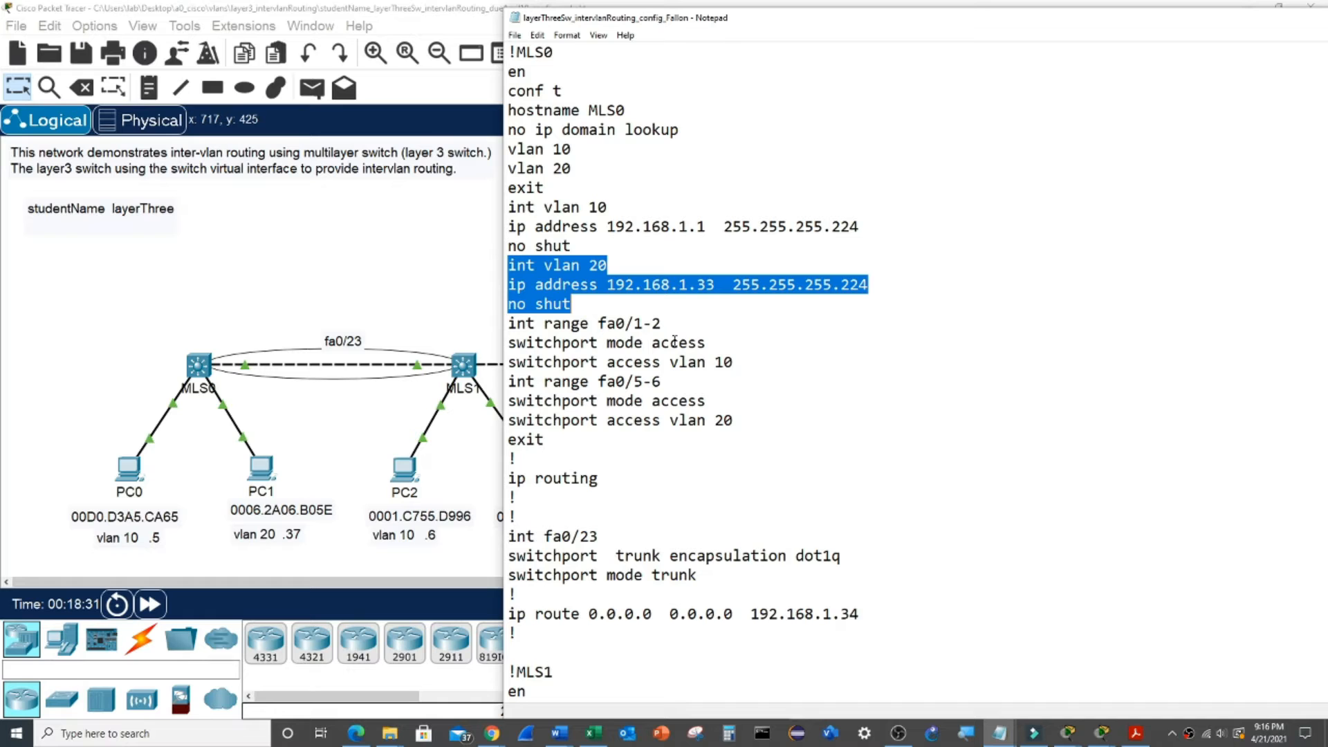
{"action": "left_click_drag", "start_coordinate": [599, 323], "coordinate": [759, 356]}
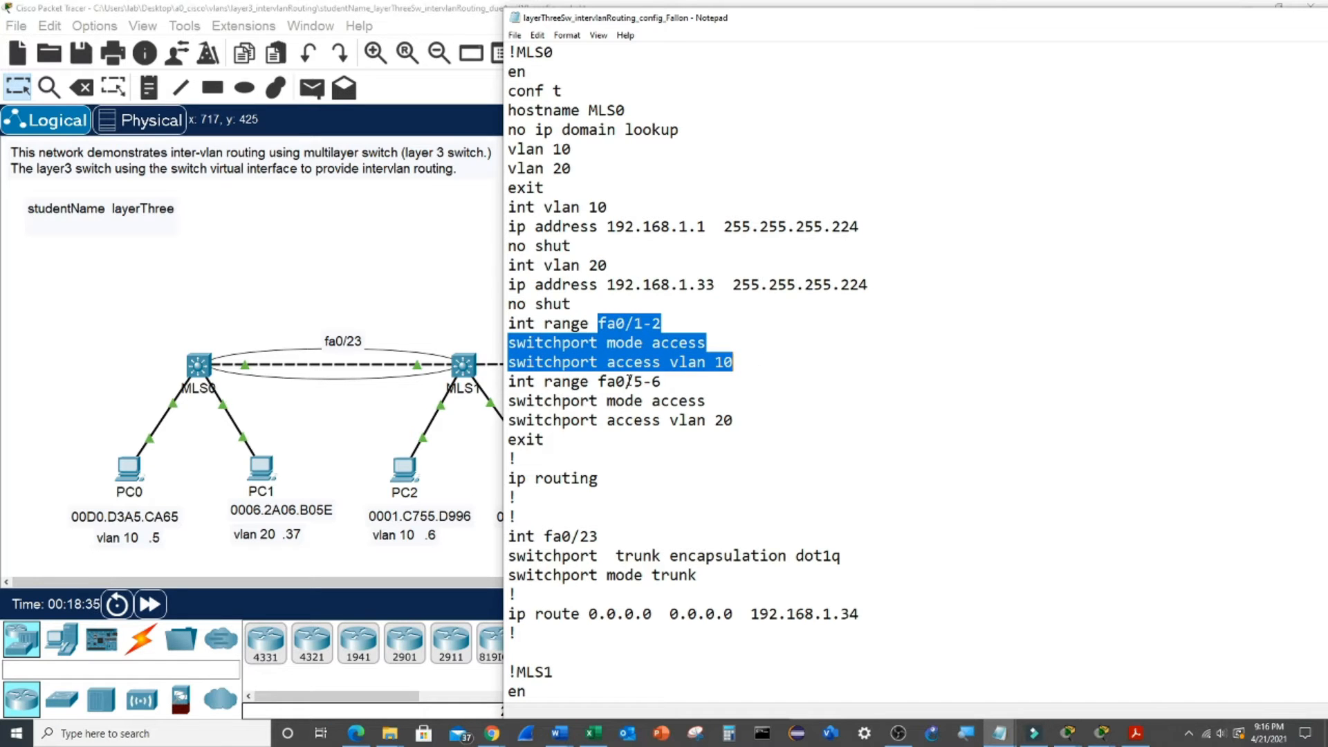
{"action": "left_click_drag", "start_coordinate": [599, 381], "coordinate": [758, 421]}
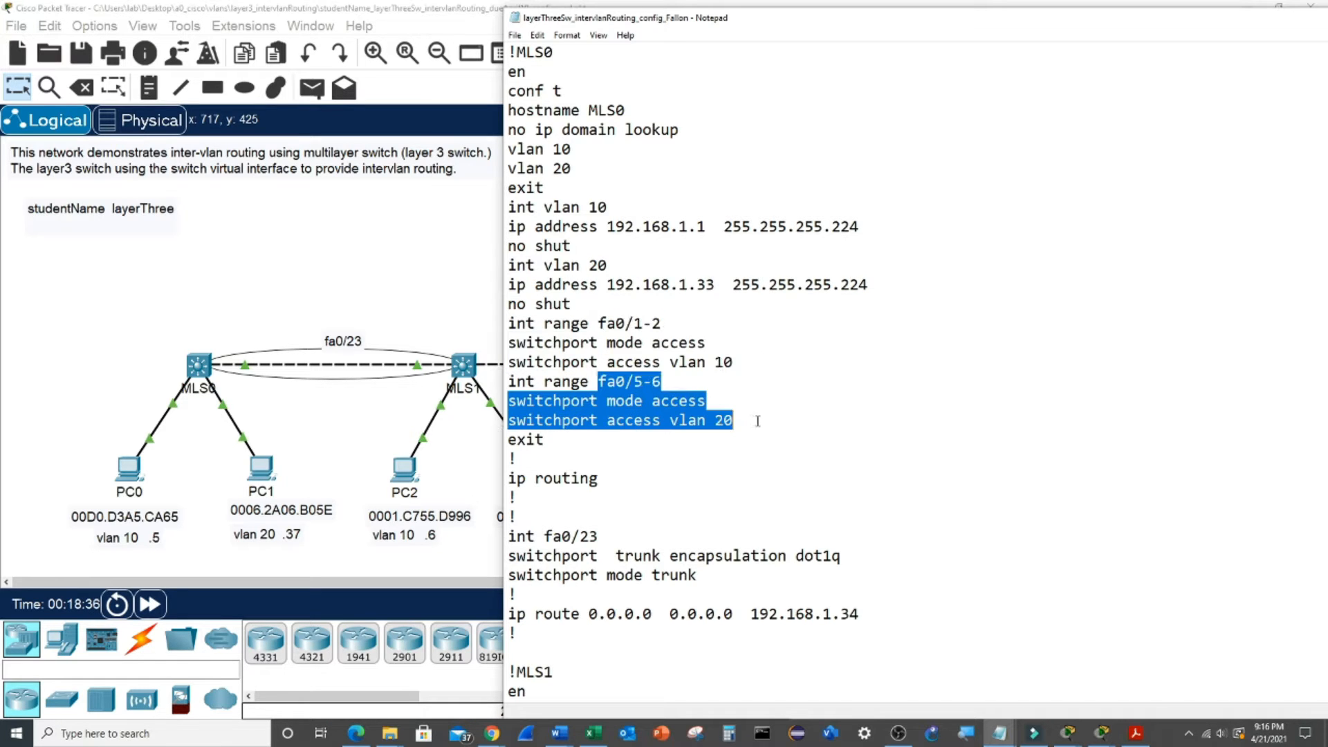
{"action": "left_click", "coordinate": [509, 478]}
{"action": "left_click_drag", "start_coordinate": [509, 478], "coordinate": [614, 484]}
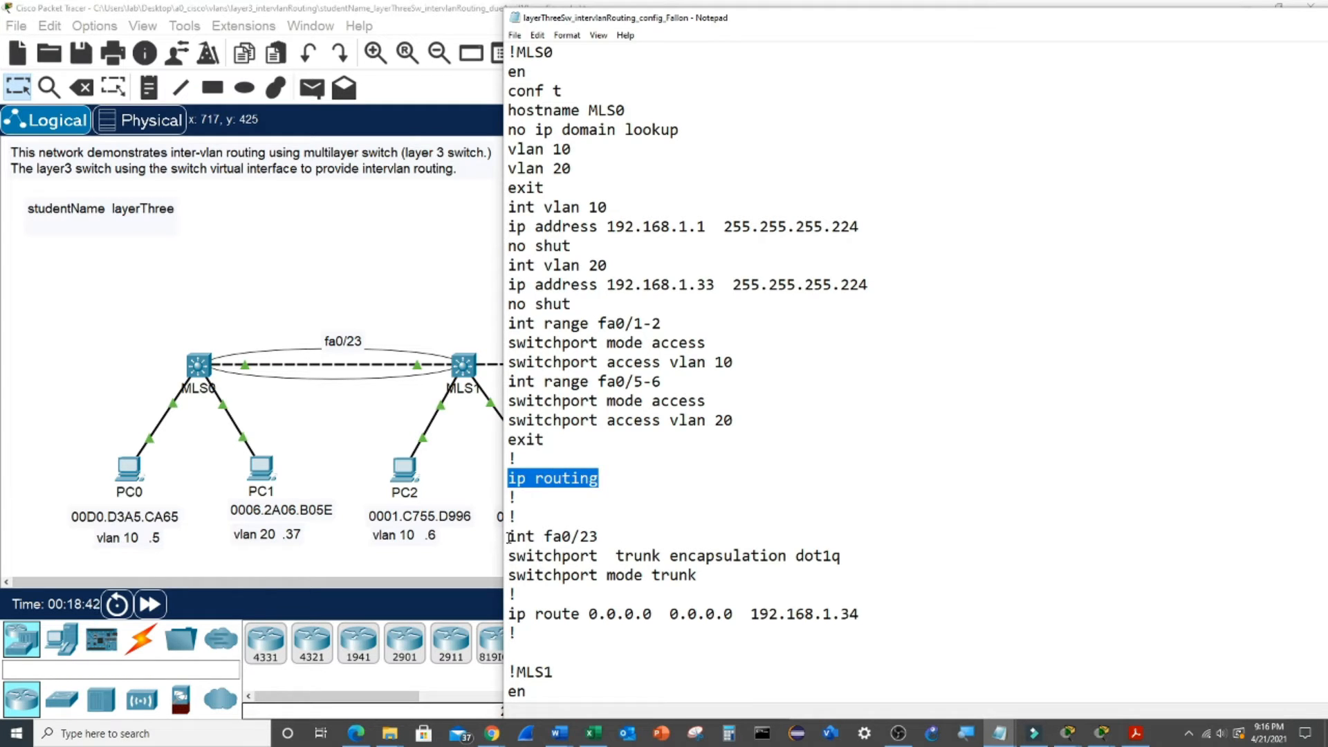
{"action": "left_click_drag", "start_coordinate": [508, 536], "coordinate": [708, 579]}
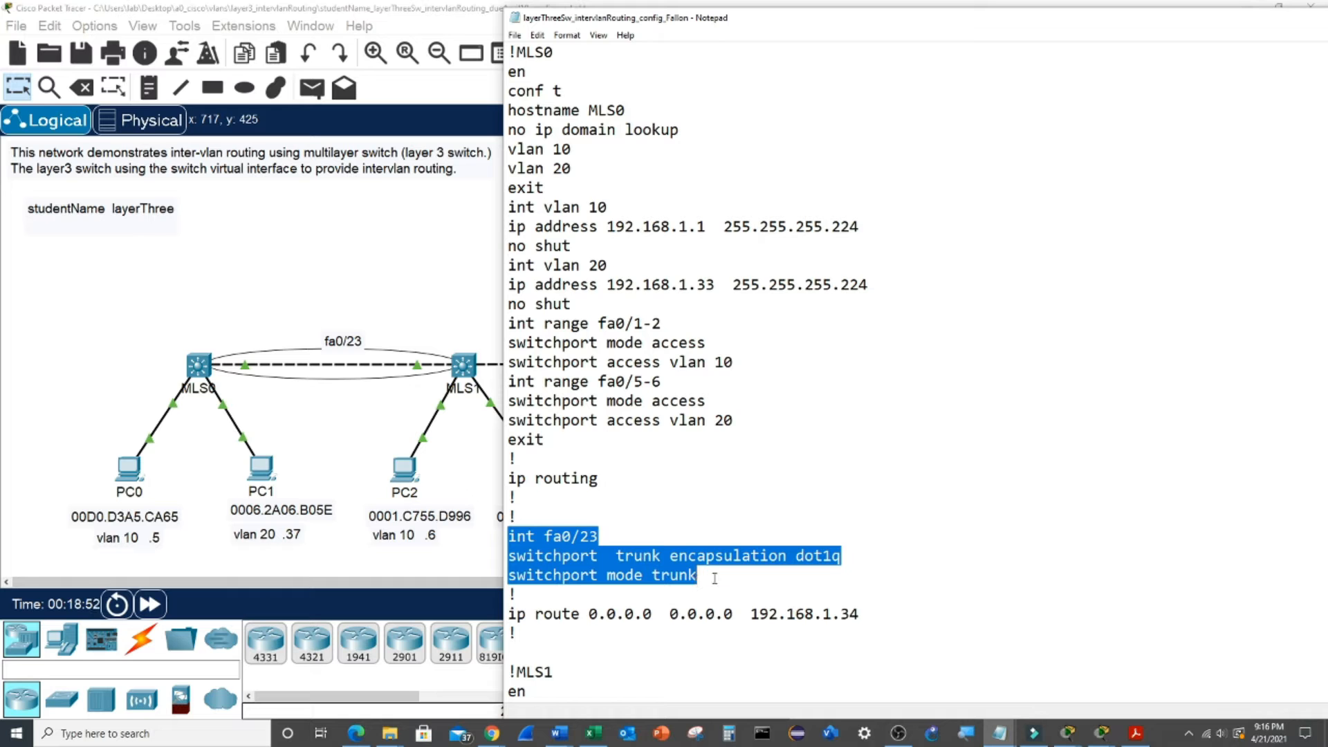
{"action": "left_click", "coordinate": [760, 513]}
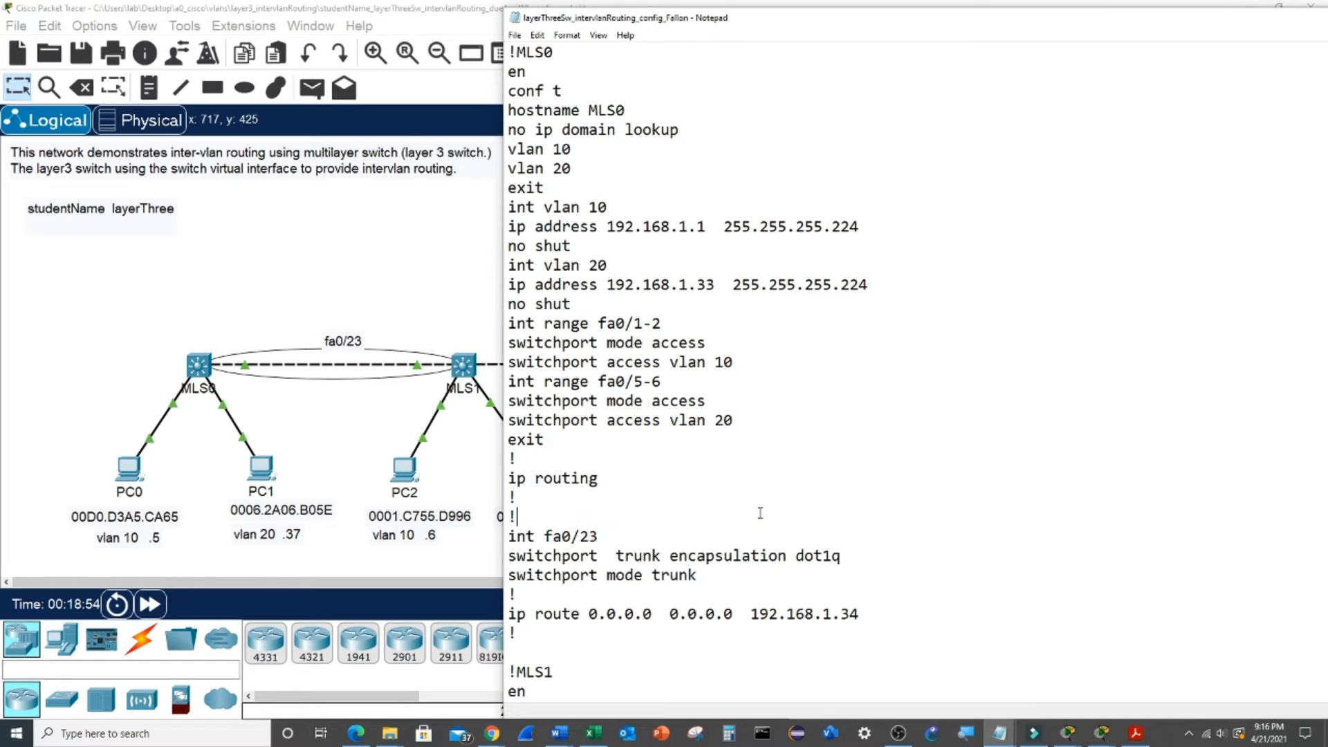
Step: Examine the MLS1 configuration script's VLAN definitions, VLAN 10 and 20 interface addresses and fa0/23 trunk encapsulation and mode
{"action": "scroll", "coordinate": [760, 512], "scroll_direction": "down", "scroll_amount": 8}
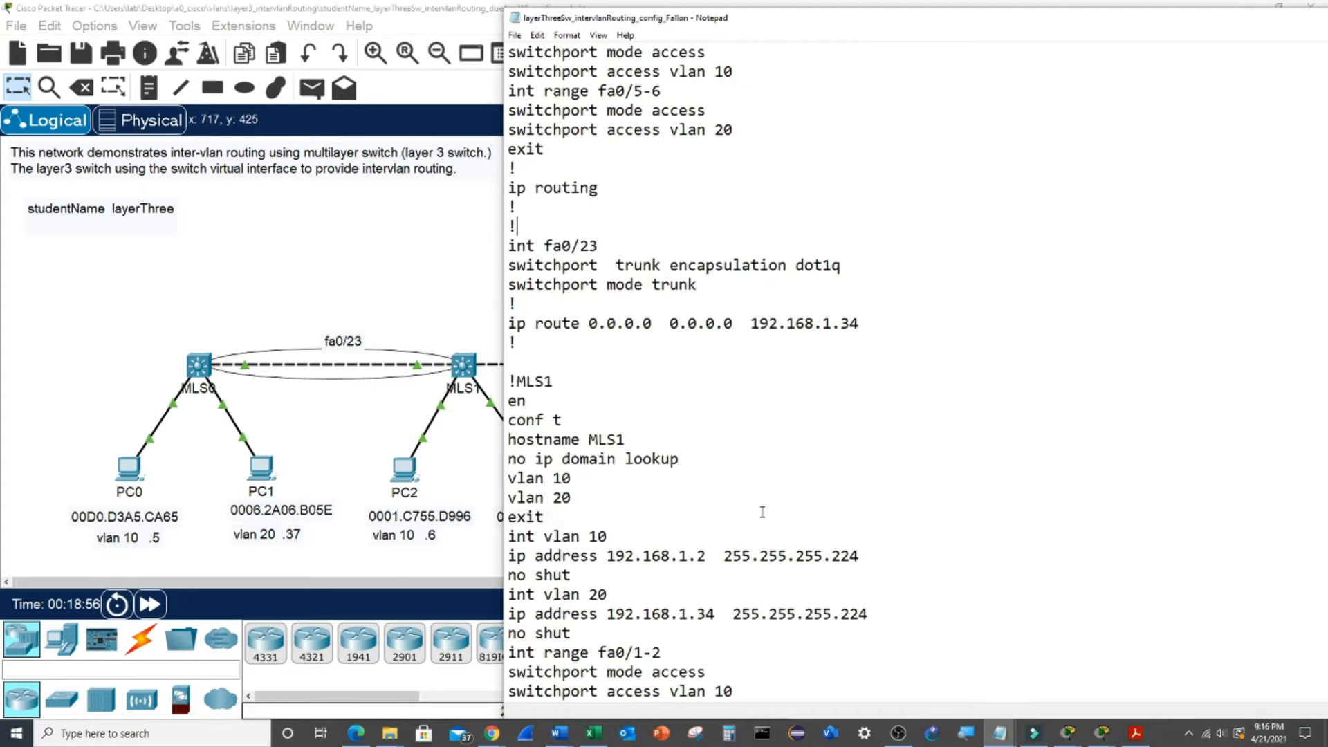
{"action": "scroll", "coordinate": [762, 512], "scroll_direction": "down", "scroll_amount": 3}
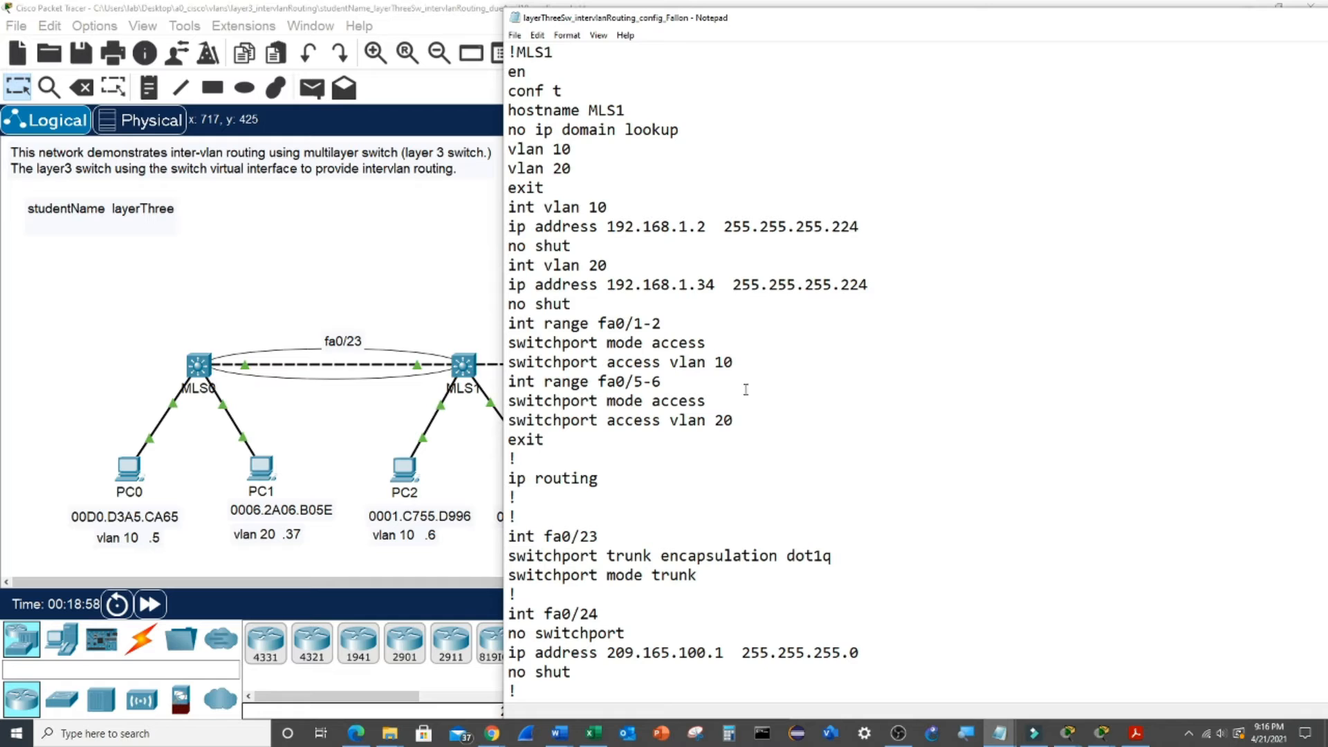
{"action": "left_click_drag", "start_coordinate": [510, 146], "coordinate": [583, 167]}
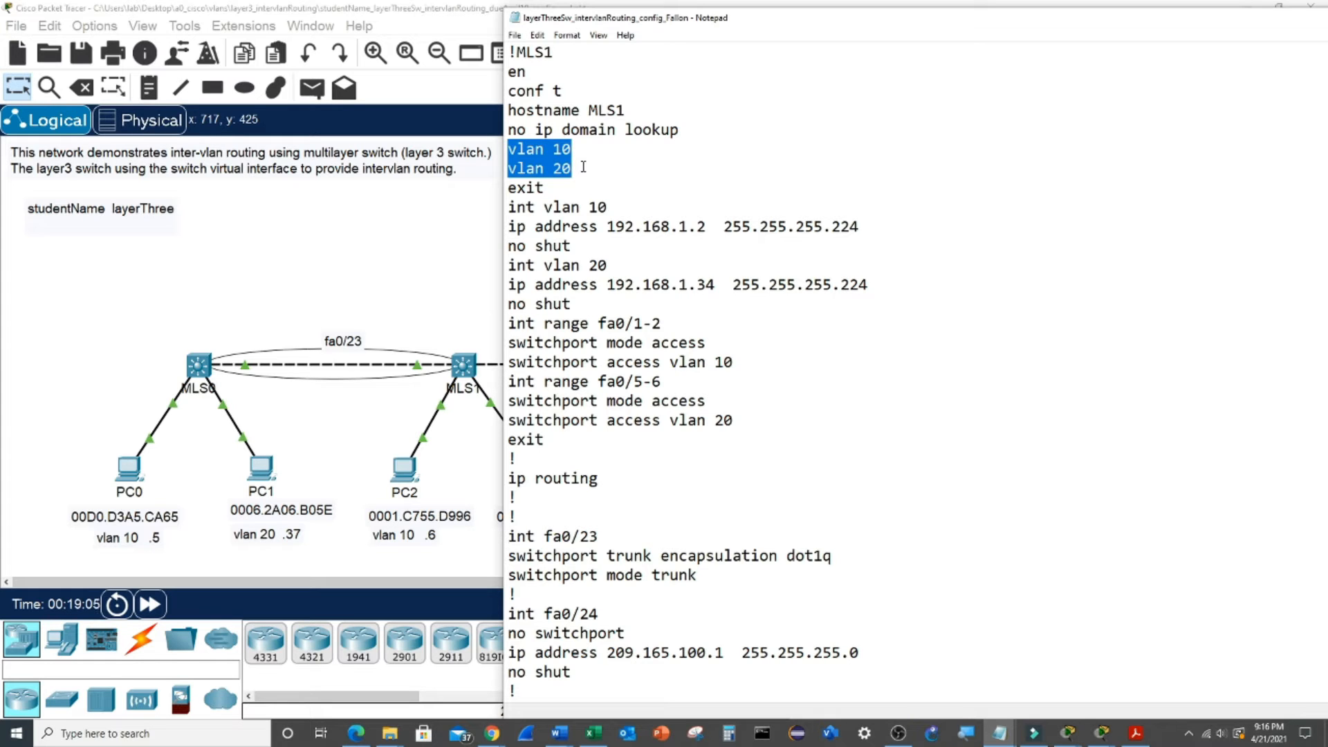
{"action": "left_click", "coordinate": [509, 208]}
{"action": "left_click_drag", "start_coordinate": [532, 215], "coordinate": [595, 245]}
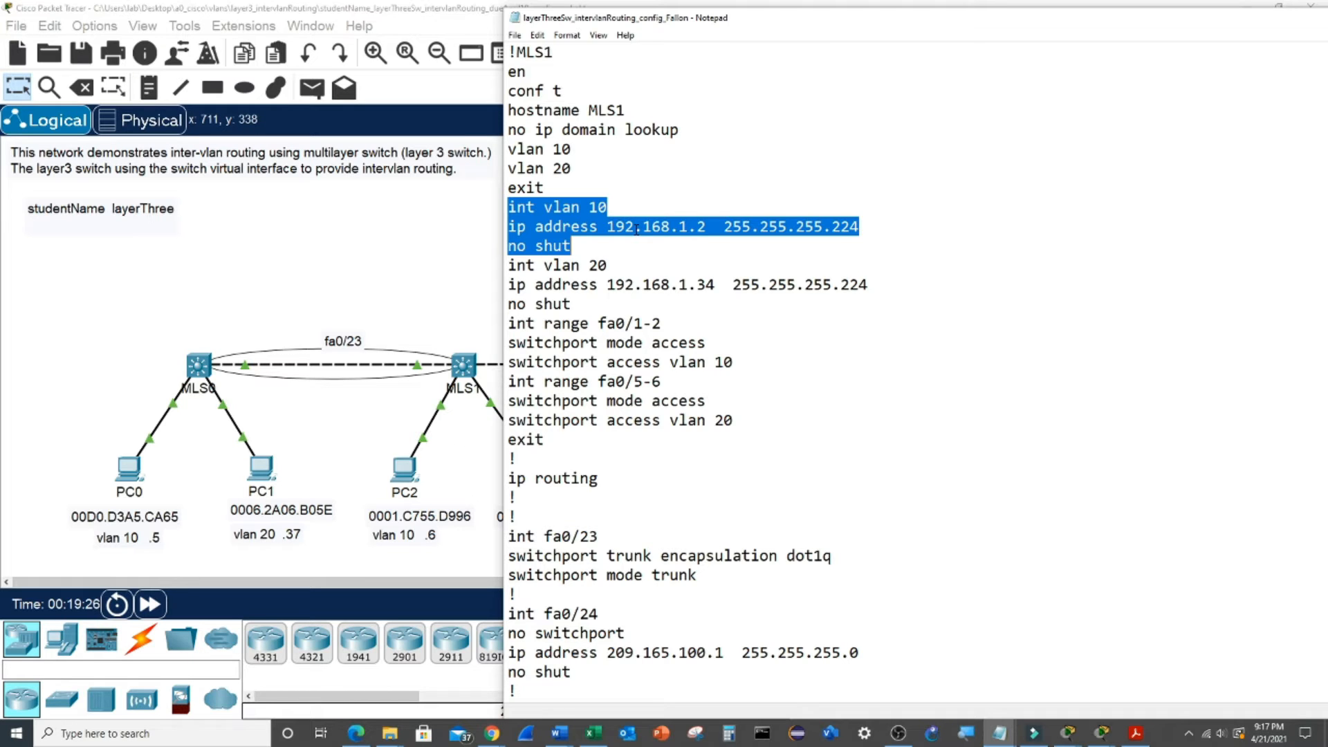
{"action": "left_click_drag", "start_coordinate": [512, 266], "coordinate": [590, 311]}
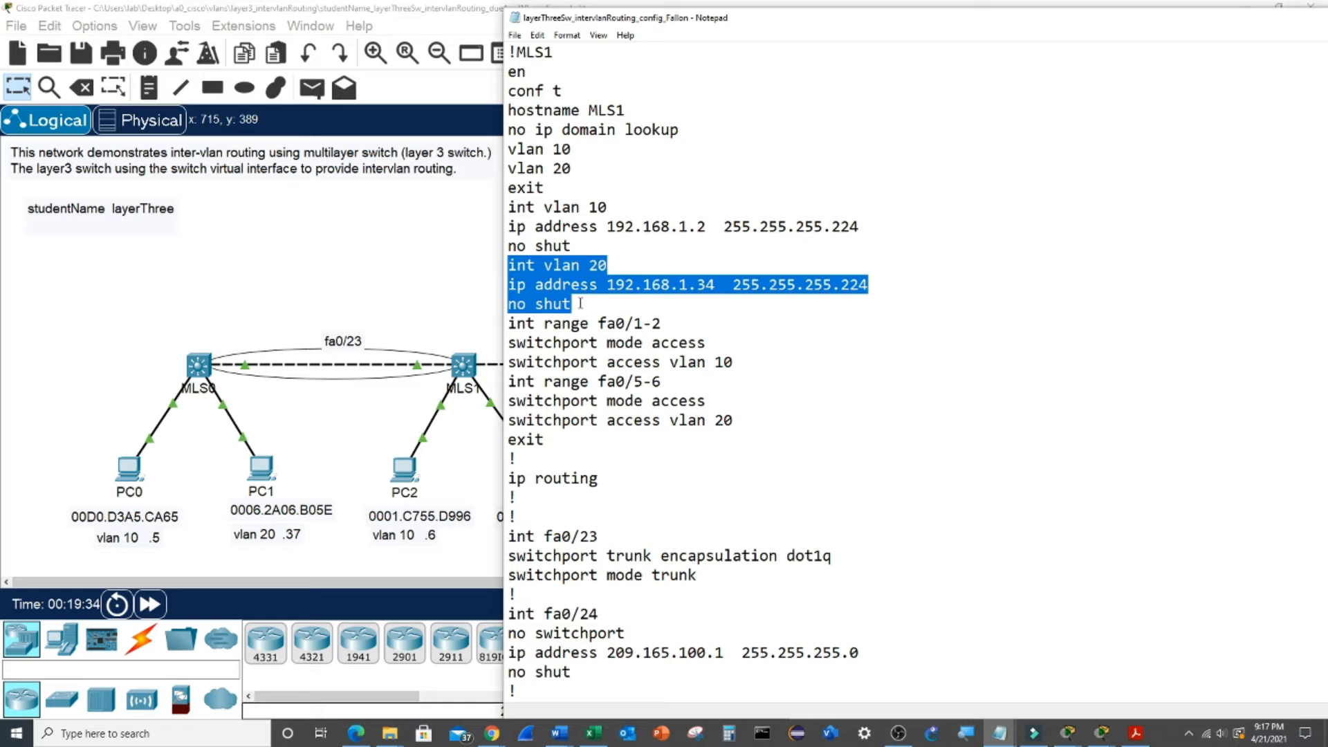
{"action": "left_click_drag", "start_coordinate": [716, 284], "coordinate": [589, 284]}
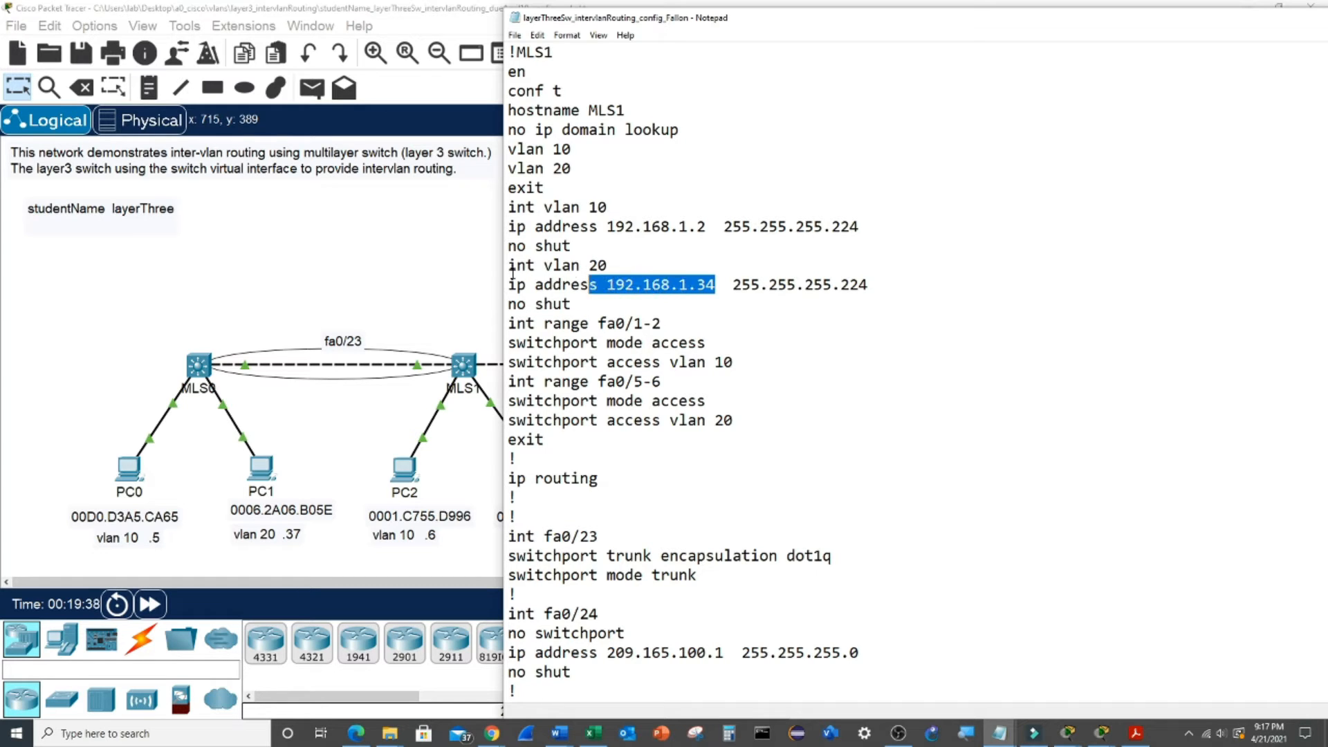
{"action": "left_click_drag", "start_coordinate": [509, 265], "coordinate": [583, 303]}
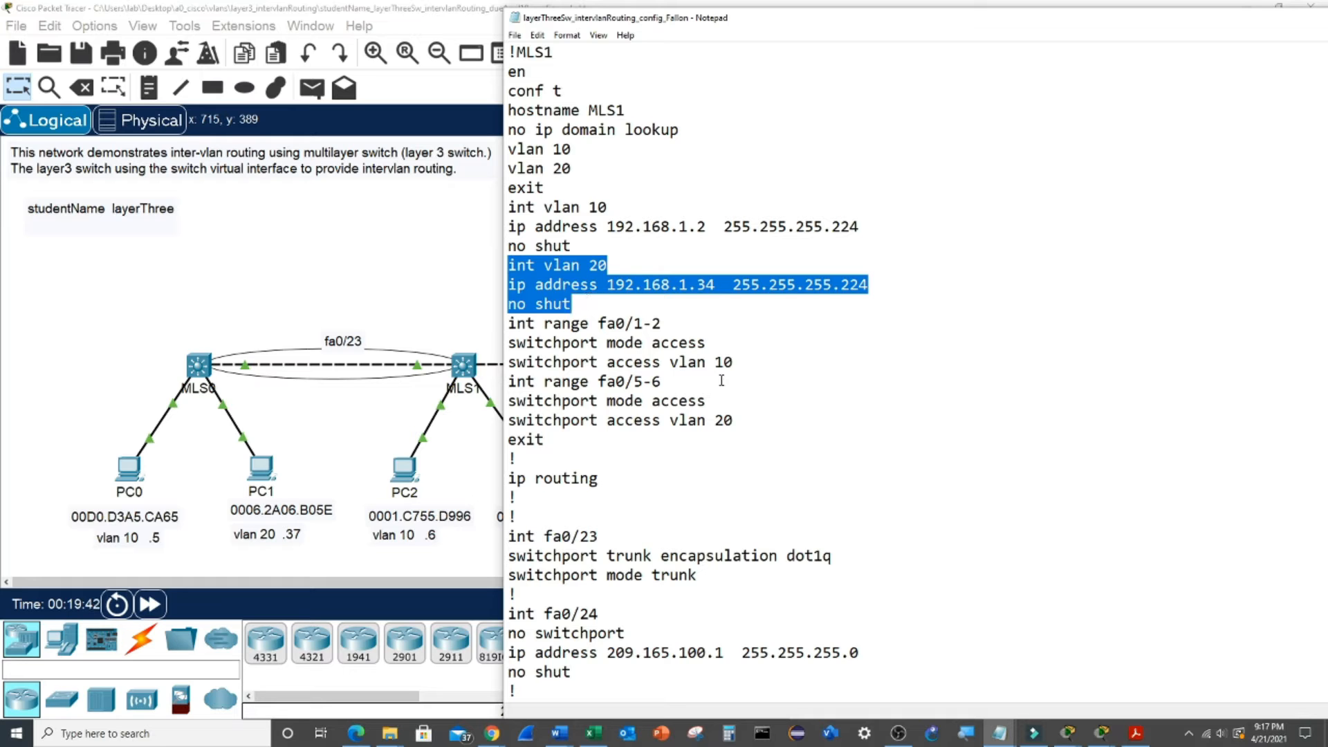
{"action": "left_click_drag", "start_coordinate": [508, 536], "coordinate": [717, 578]}
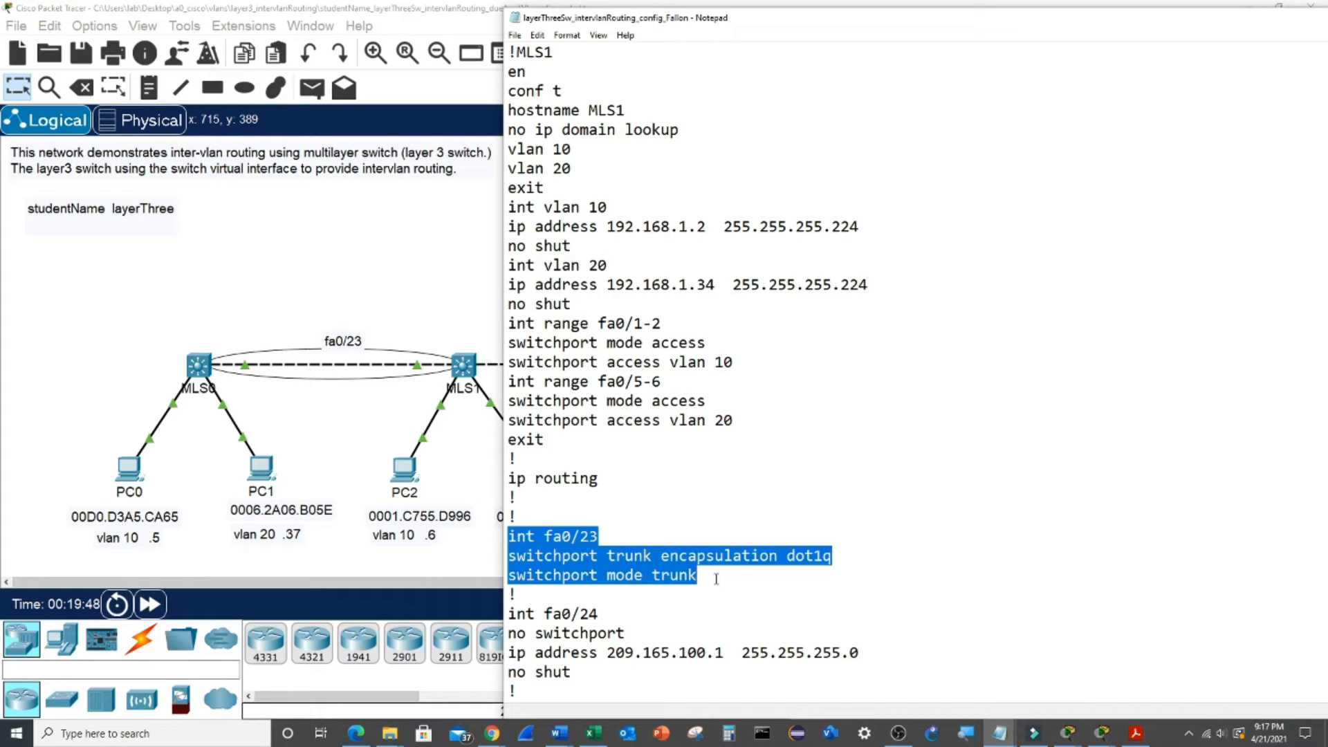
{"action": "left_click_drag", "start_coordinate": [515, 556], "coordinate": [831, 557]}
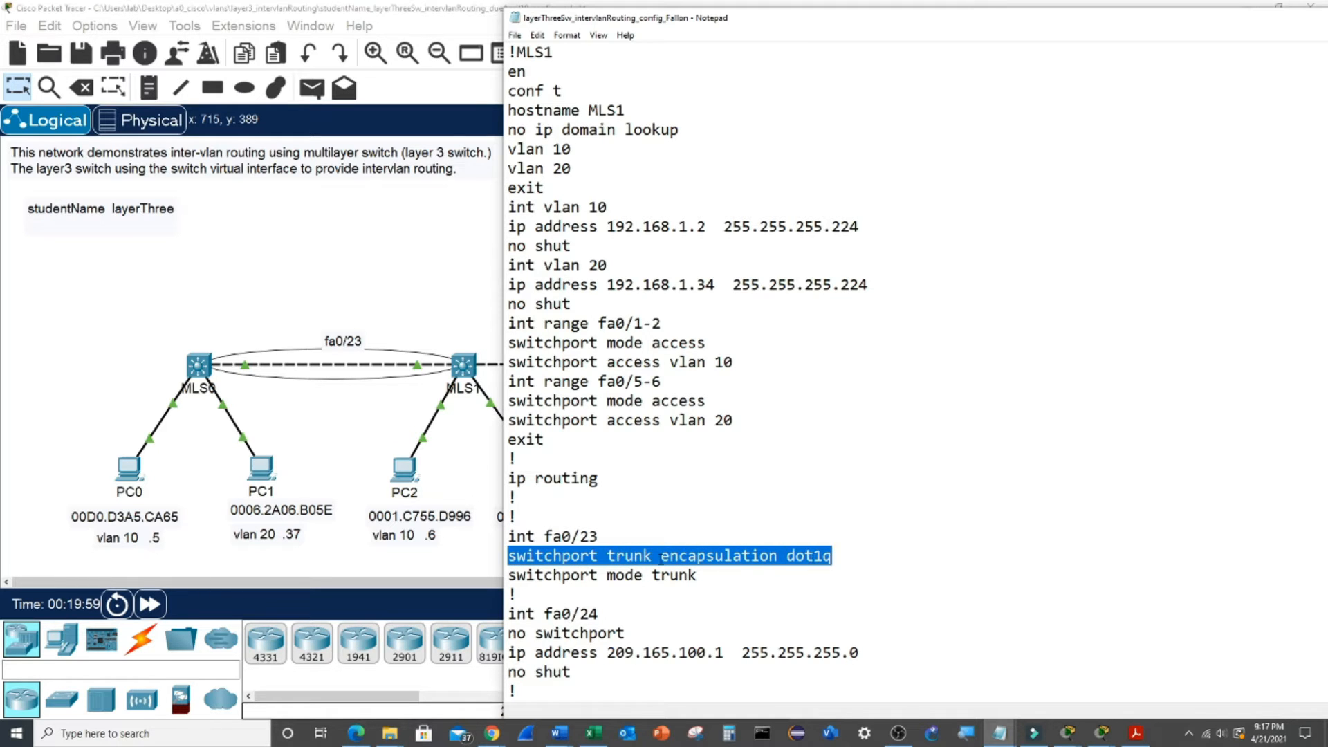
{"action": "double_click", "coordinate": [515, 572]}
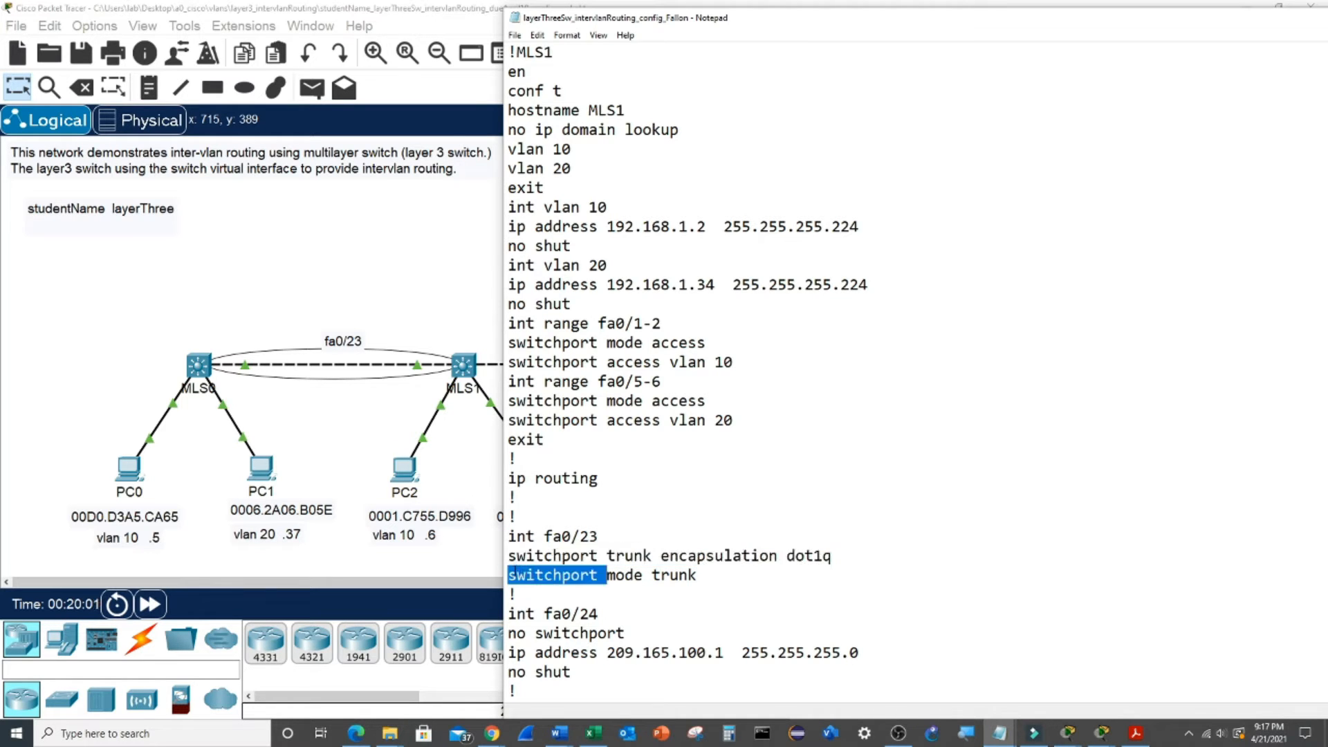
{"action": "left_click_drag", "start_coordinate": [516, 572], "coordinate": [696, 573]}
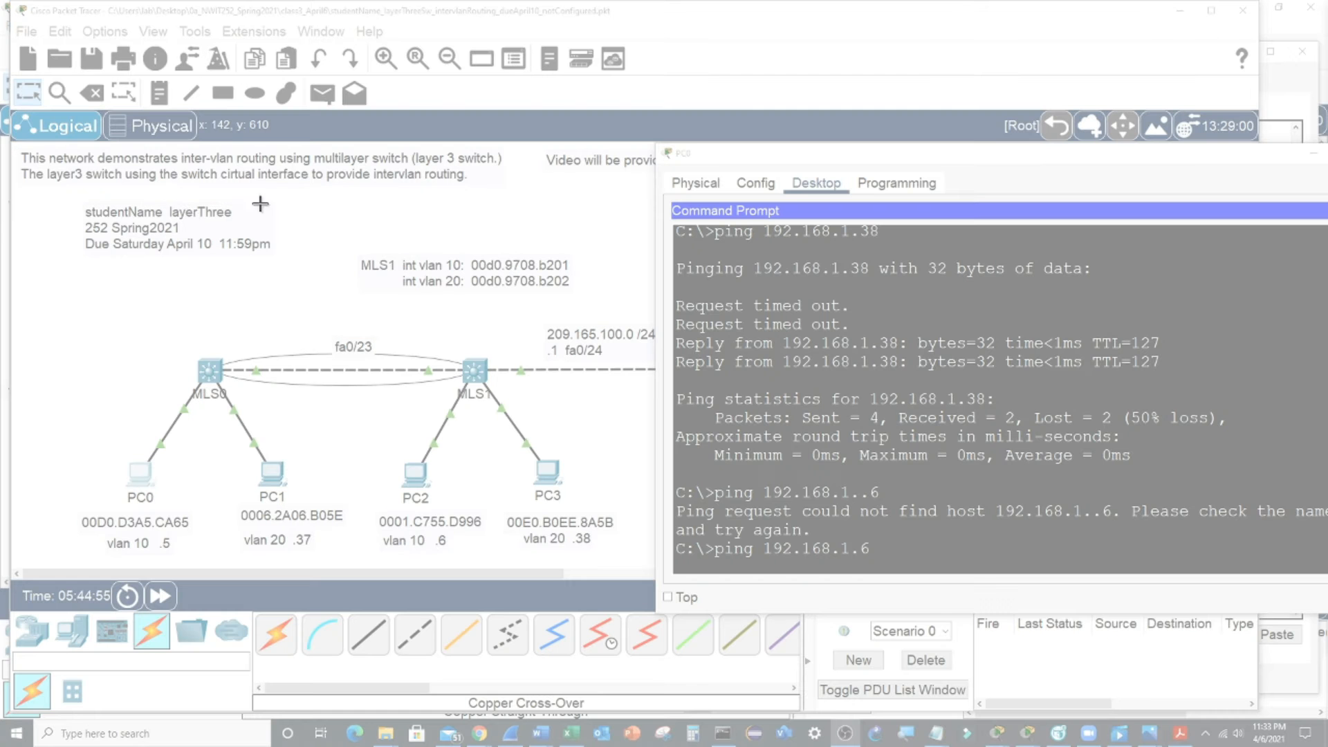
Step: Snip the network topology together with PC0's ping output and paste the capture into the Word document
{"action": "key", "text": "super+shift+s"}
{"action": "left_click_drag", "start_coordinate": [18, 143], "coordinate": [1174, 583]}
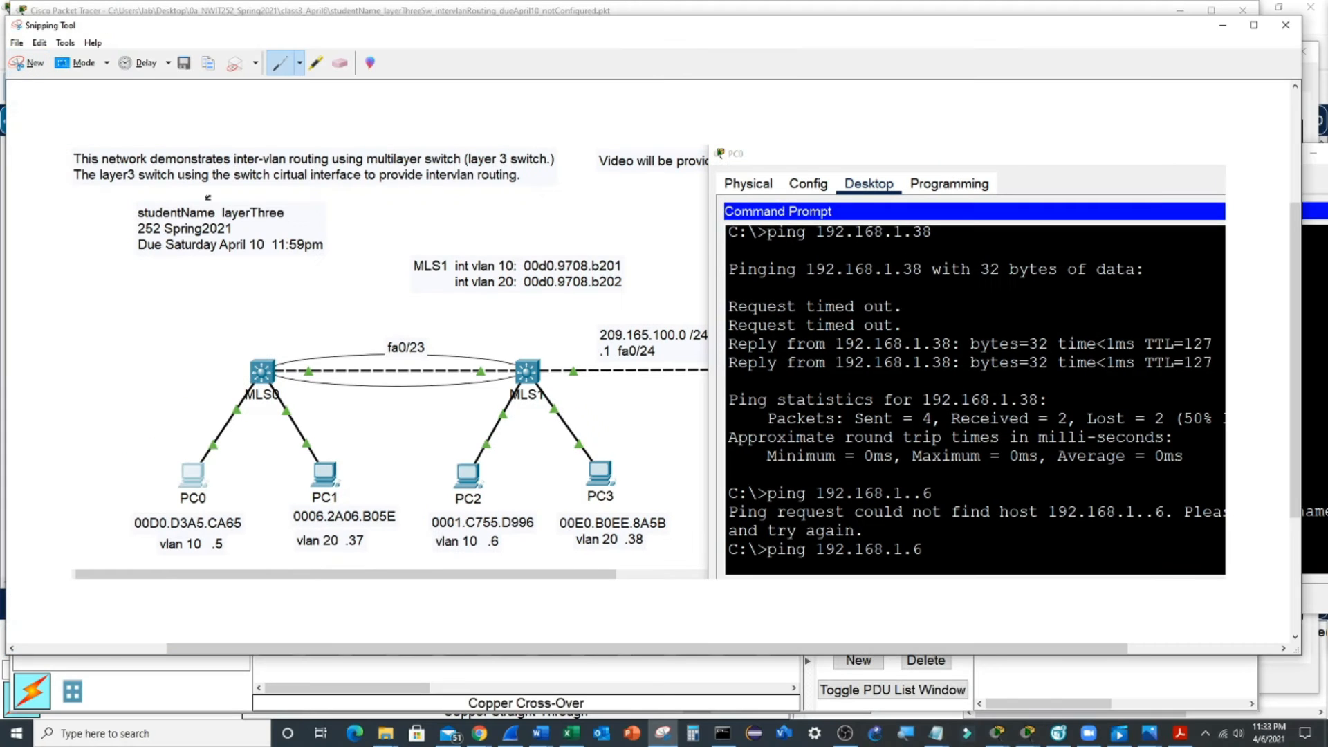
{"action": "left_click", "coordinate": [40, 43]}
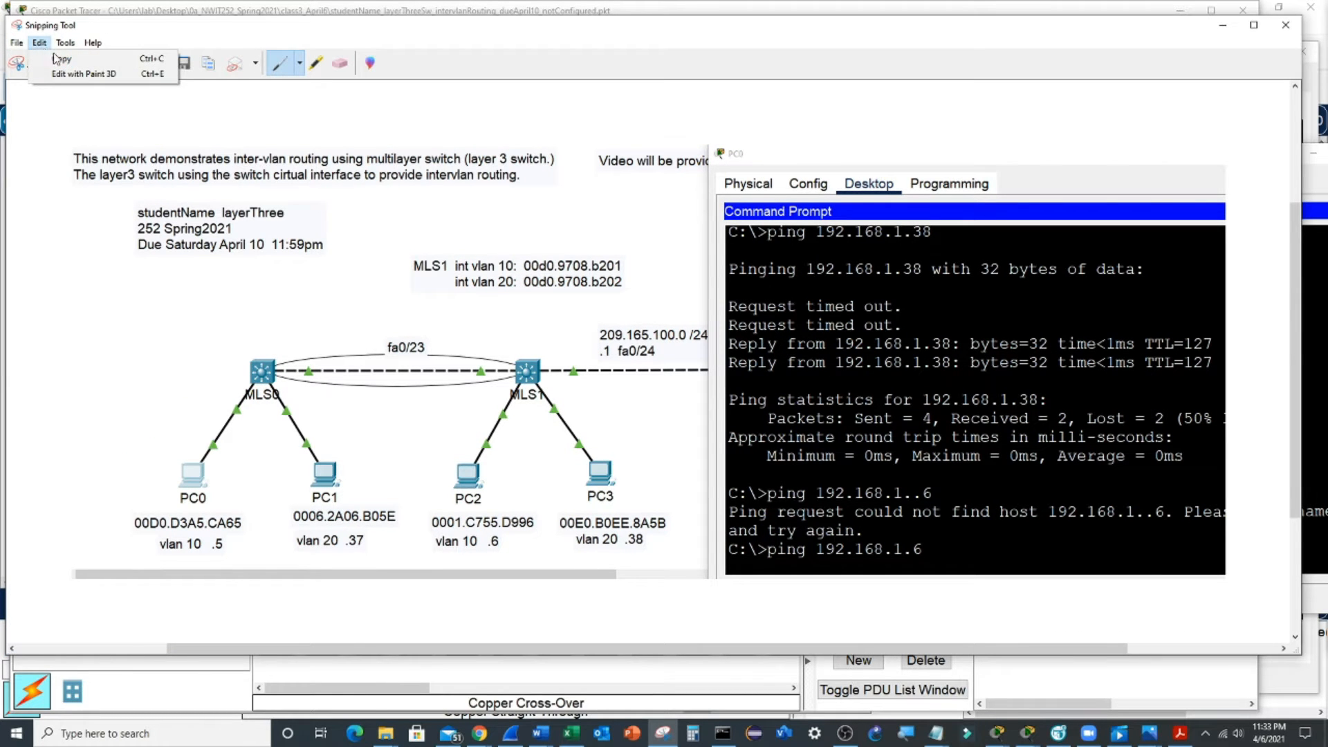
{"action": "left_click", "coordinate": [67, 66]}
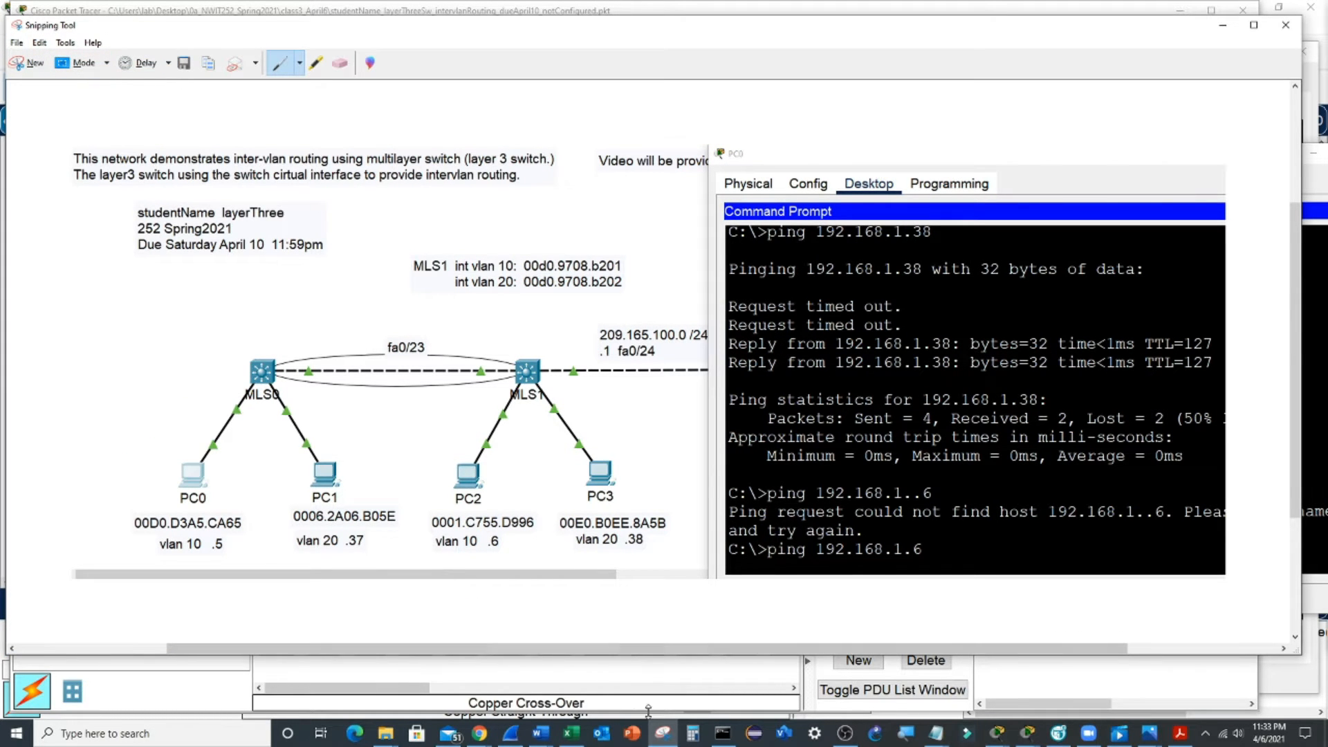
{"action": "left_click", "coordinate": [540, 739]}
{"action": "key", "text": "ctrl+v"}
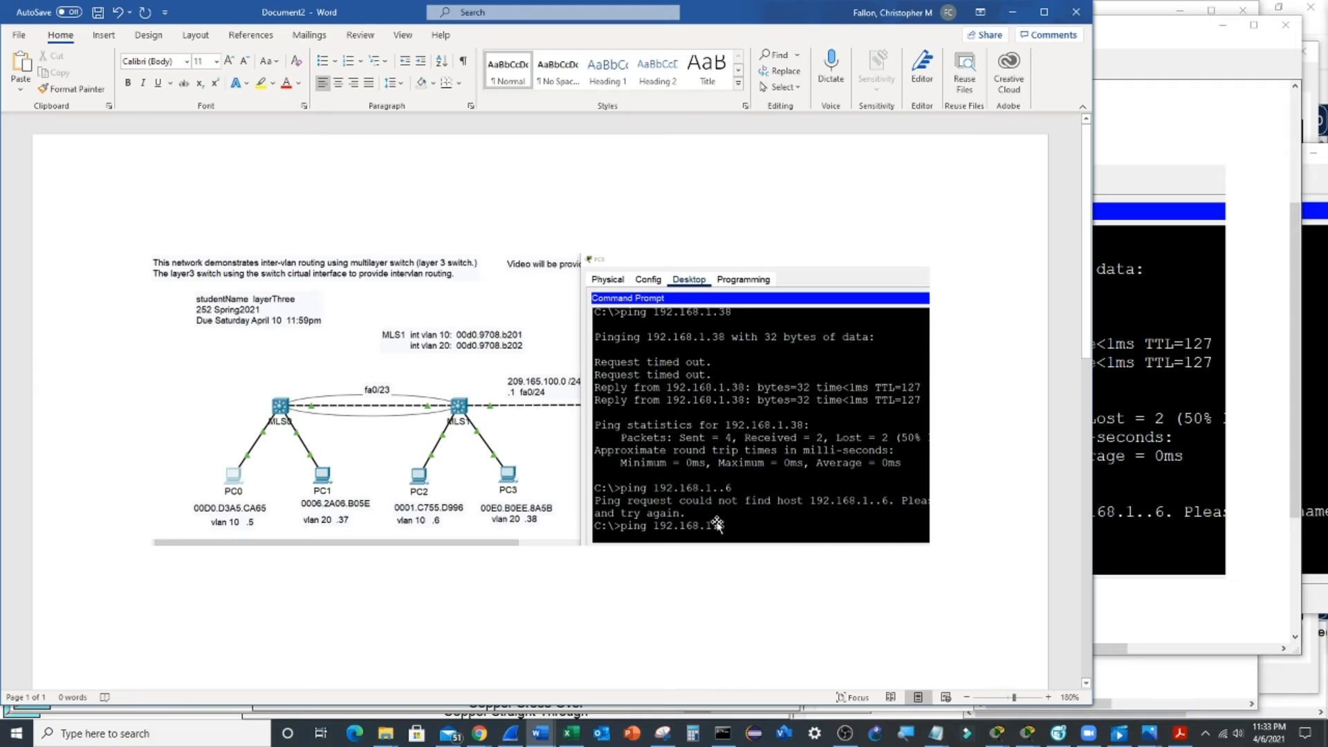
Step: Add the caption "Capture1 – PC0 pinging PC3. PC is connected to a vlan 10 port on MLS0." below the pasted capture
{"action": "key", "text": "Return"}
{"action": "type", "text": "Capture"}
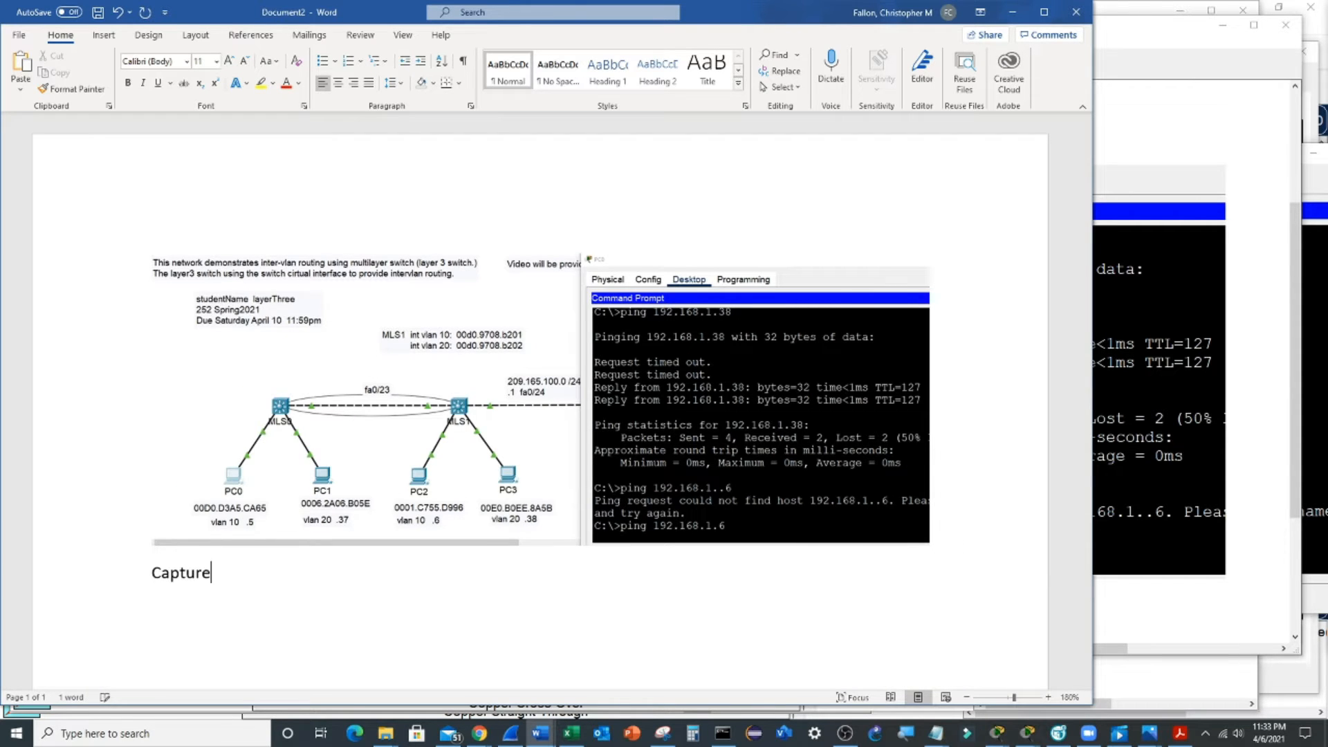
{"action": "type", "text": "1 - PC0 pinging PC3.  PC is in"}
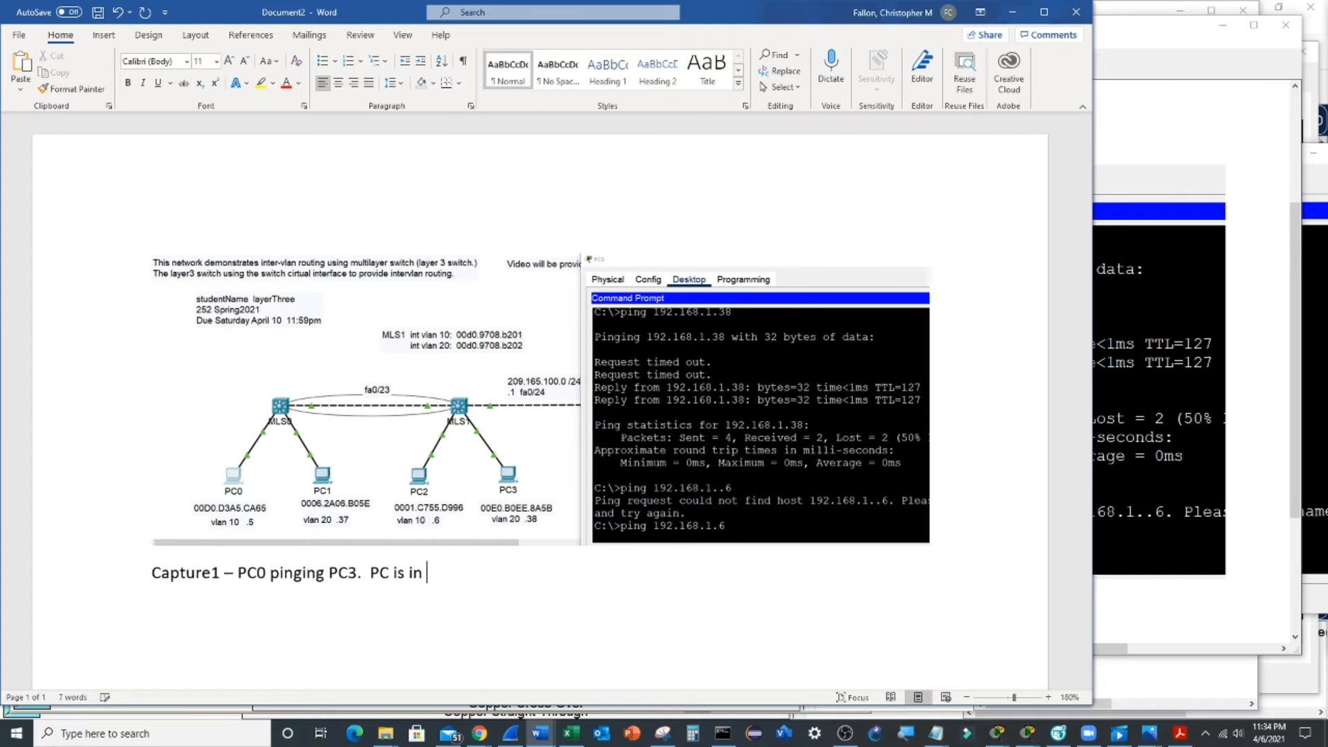
{"action": "type", "text": "vlan"}
{"action": "key", "text": "BackSpace"}
{"action": "key", "text": "BackSpace"}
{"action": "key", "text": "BackSpace"}
{"action": "key", "text": "BackSpace"}
{"action": "key", "text": "BackSpace"}
{"action": "key", "text": "BackSpace"}
{"action": "key", "text": "BackSpace"}
{"action": "type", "text": "connected toa"}
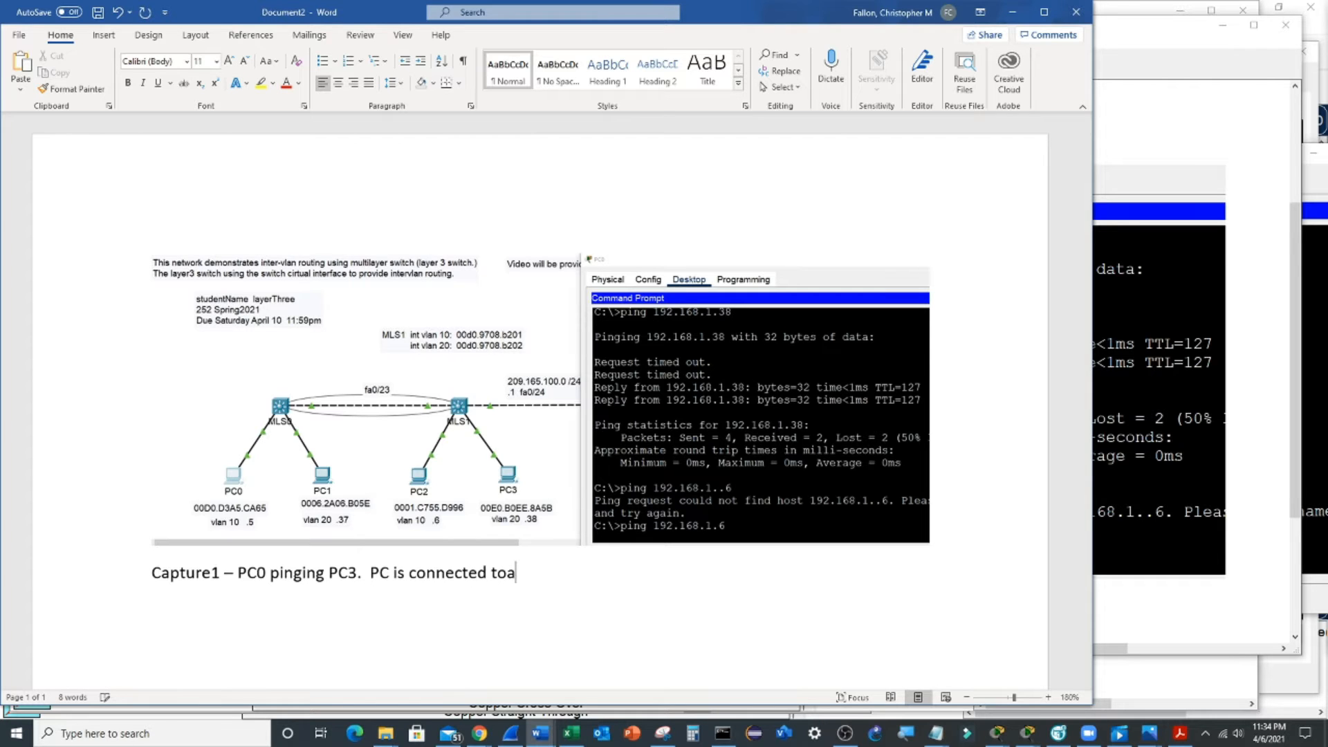
{"action": "key", "text": "BackSpace"}
{"action": "type", "text": "a vlan 10 port"}
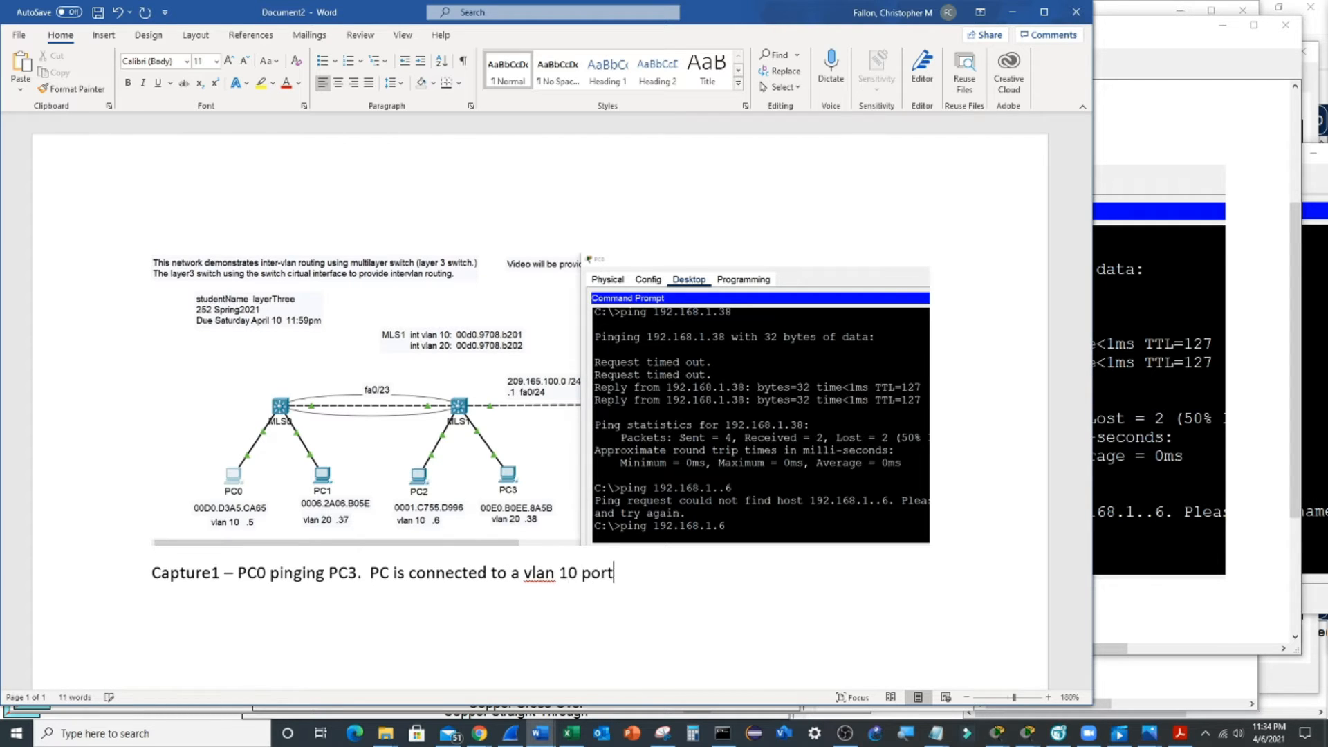
{"action": "type", "text": " on MLS0."}
Step: Correct "PC" to "PC0" in the caption's second sentence and return to the end of the line
{"action": "key", "text": "ctrl+Left"}
{"action": "key", "text": "ctrl+Left"}
{"action": "key", "text": "ctrl+Left"}
{"action": "key", "text": "ctrl+Left"}
{"action": "key", "text": "ctrl+Left"}
{"action": "key", "text": "Left"}
{"action": "key", "text": "Left"}
{"action": "key", "text": "Left"}
{"action": "key", "text": "Left"}
{"action": "key", "text": "Left"}
{"action": "key", "text": "Left"}
{"action": "key", "text": "Left"}
{"action": "key", "text": "Left"}
{"action": "type", "text": "0"}
{"action": "key", "text": "ctrl+Right"}
{"action": "key", "text": "ctrl+Right"}
{"action": "key", "text": "ctrl+Right"}
{"action": "key", "text": "ctrl+Right"}
{"action": "key", "text": "ctrl+Right"}
{"action": "key", "text": "ctrl+Right"}
{"action": "key", "text": "ctrl+Right"}
{"action": "key", "text": "ctrl+Right"}
{"action": "key", "text": "ctrl+Right"}
{"action": "key", "text": "ctrl+Right"}
{"action": "key", "text": "ctrl+Right"}
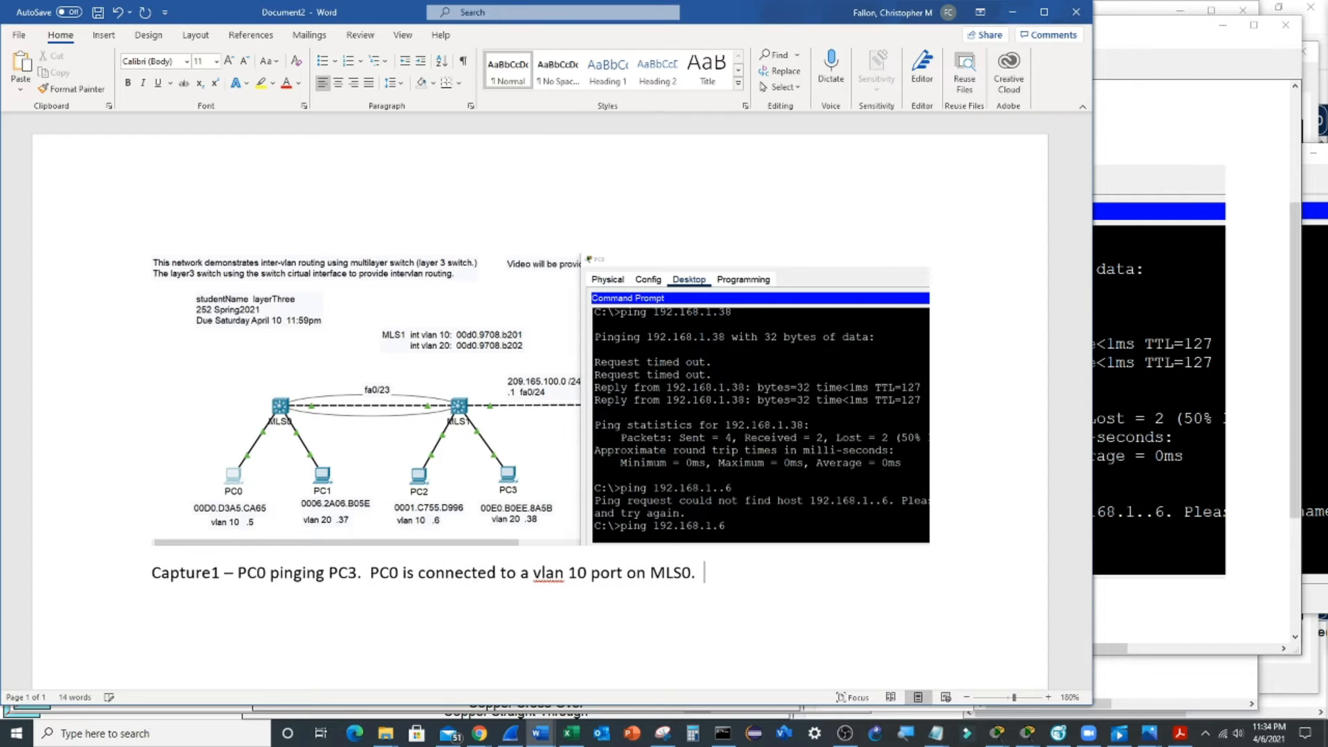
Step: Append "PC3 is connected to a vlan 20 port on MLS1" to the caption, with "to a vlan 20" starting a new line
{"action": "type", "text": "PC3 is connected"}
{"action": "key", "text": "Return"}
{"action": "type", "text": "to a"}
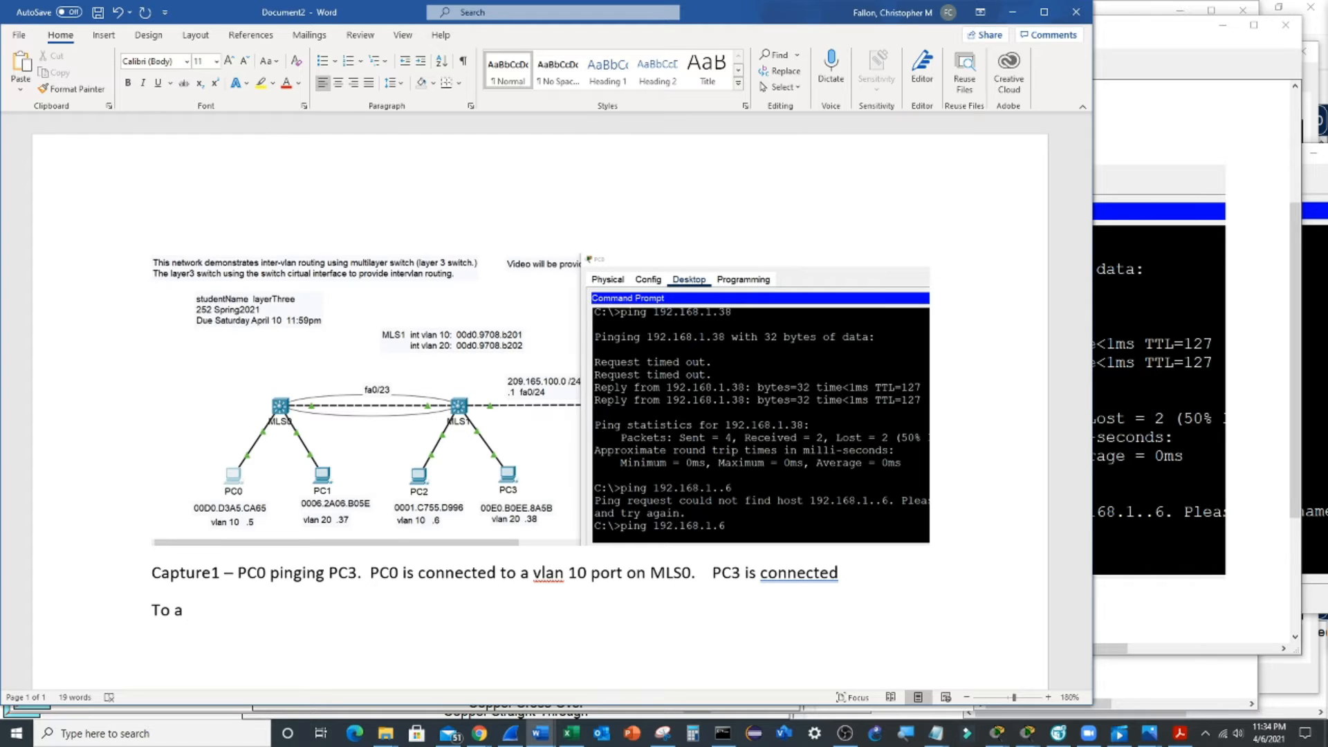
{"action": "key", "text": "BackSpace"}
{"action": "key", "text": "BackSpace"}
{"action": "key", "text": "BackSpace"}
{"action": "key", "text": "BackSpace"}
{"action": "key", "text": "BackSpace"}
{"action": "type", "text": "to a vlan 20 poorr"}
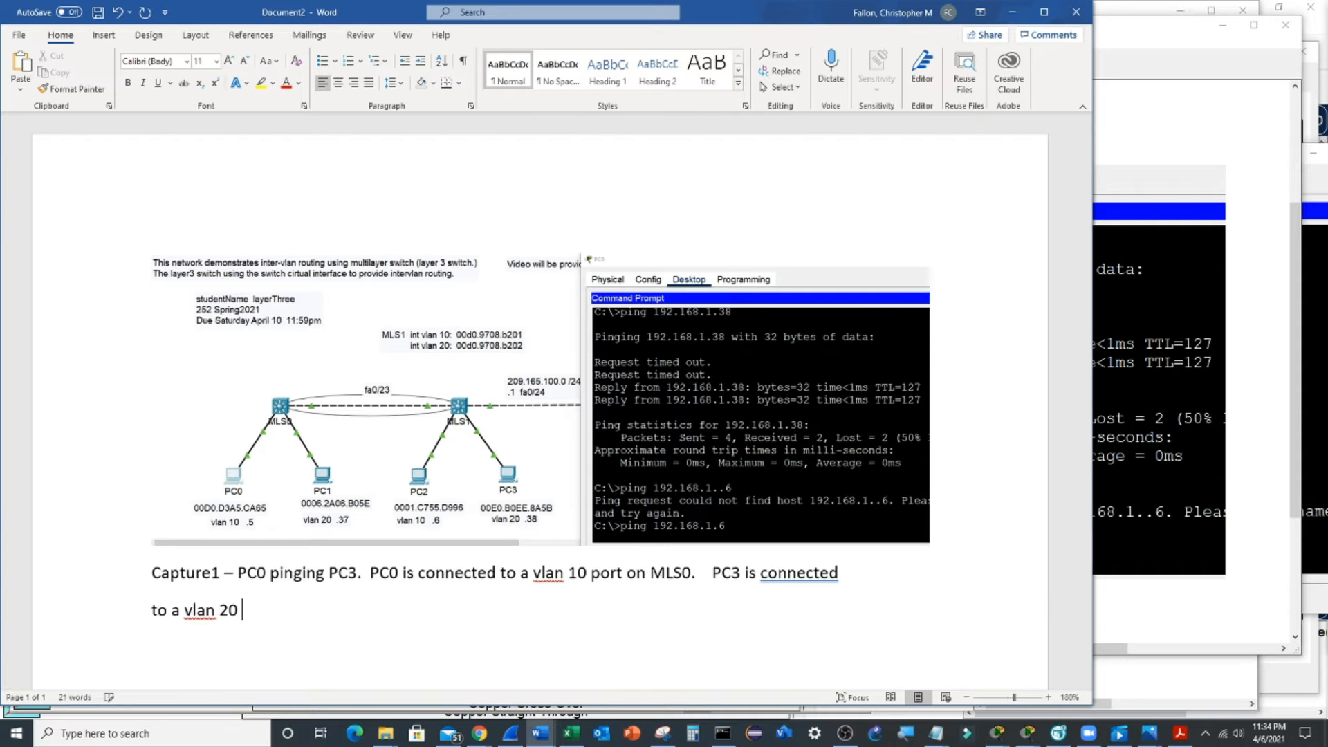
{"action": "key", "text": "BackSpace"}
{"action": "key", "text": "BackSpace"}
{"action": "key", "text": "BackSpace"}
{"action": "type", "text": "rt on MLS1"}
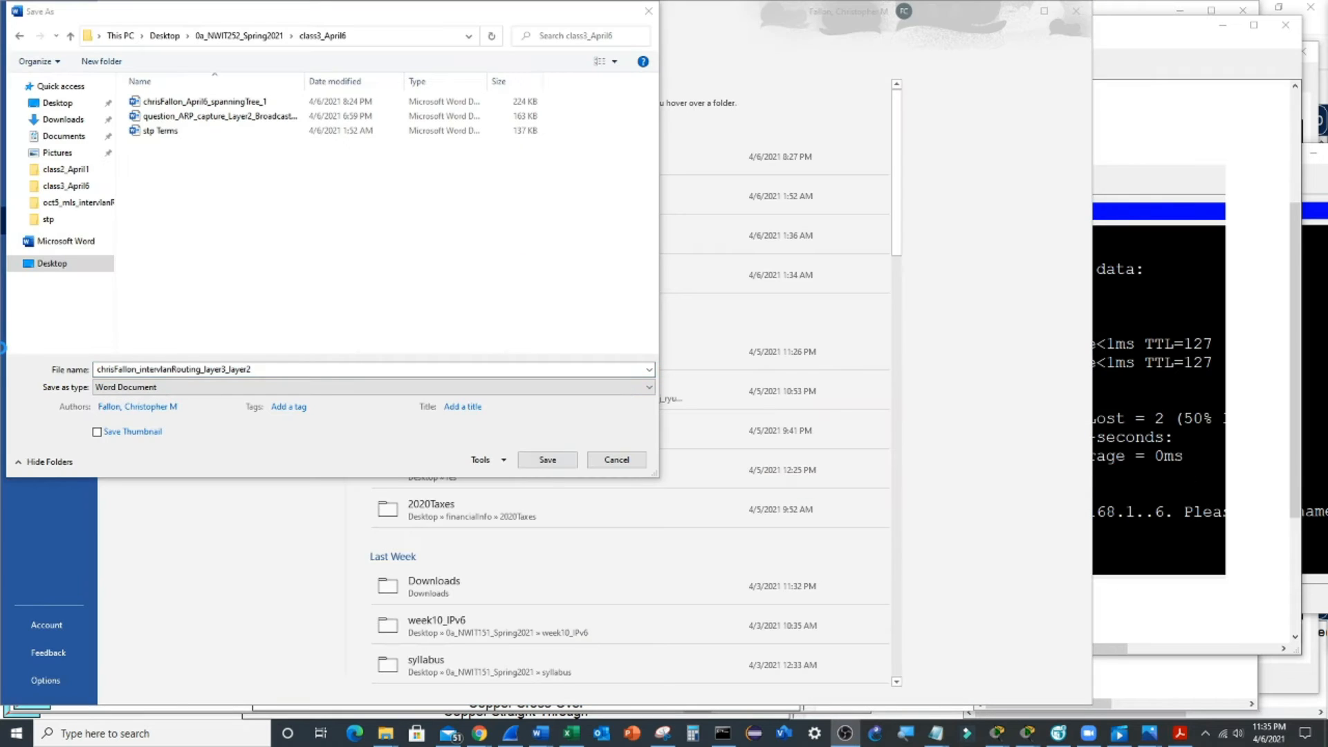
Step: Save the Word document in class3_April6 under the student's name followed by "_intervlanRouting_layer3_layer2"
{"action": "double_click", "coordinate": [110, 370]}
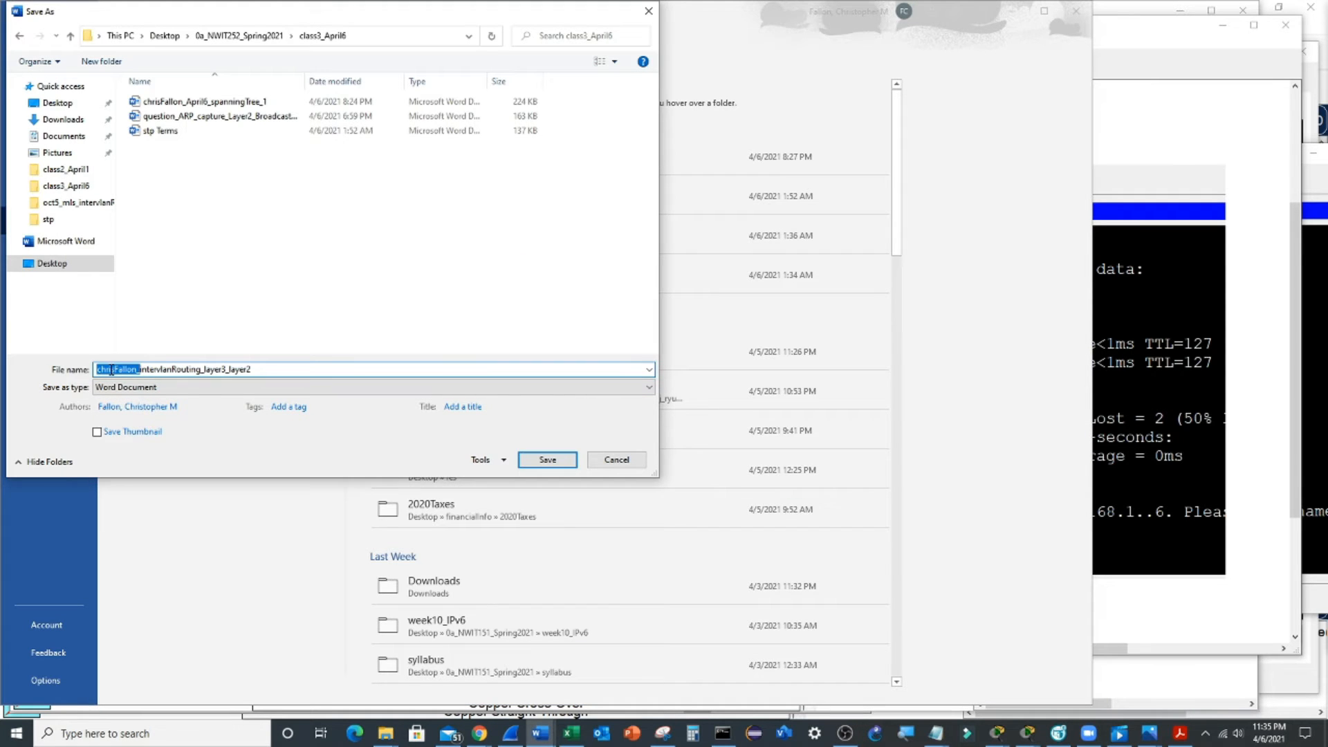
{"action": "left_click", "coordinate": [198, 370], "text": "shift"}
{"action": "left_click", "coordinate": [279, 374]}
{"action": "left_click", "coordinate": [542, 463]}
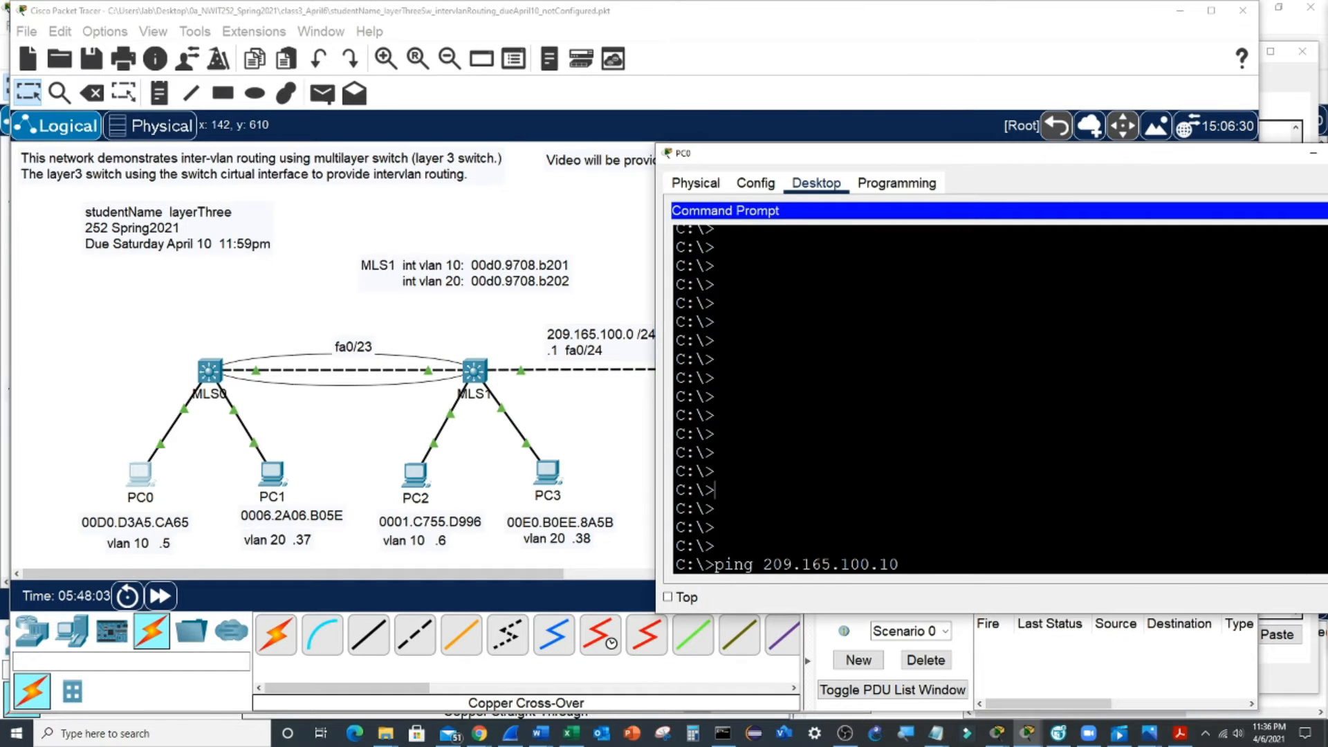
Step: Ping 209.165.100.10 from PC0 in Packet Tracer and snip the topology together with the ping output
{"action": "key", "text": "Return"}
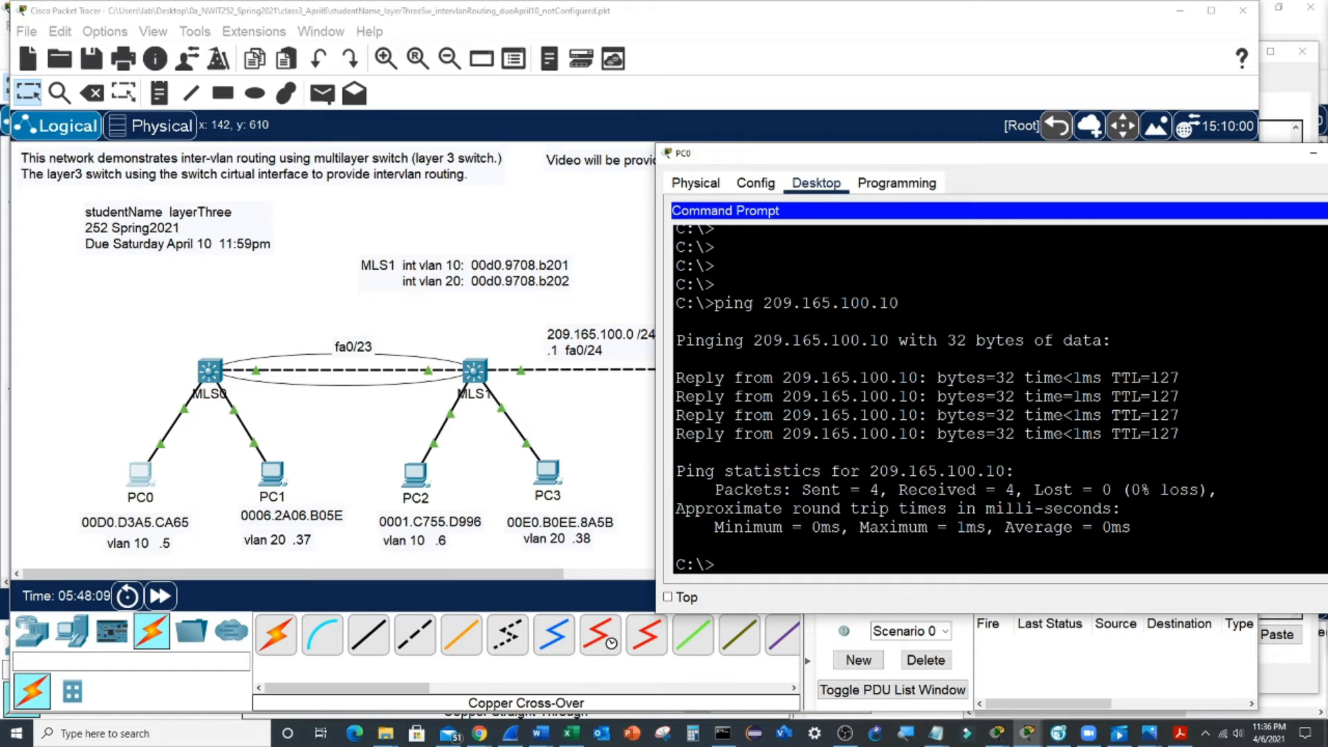
{"action": "left_click", "coordinate": [212, 730]}
{"action": "type", "text": "snip"}
{"action": "key", "text": "Return"}
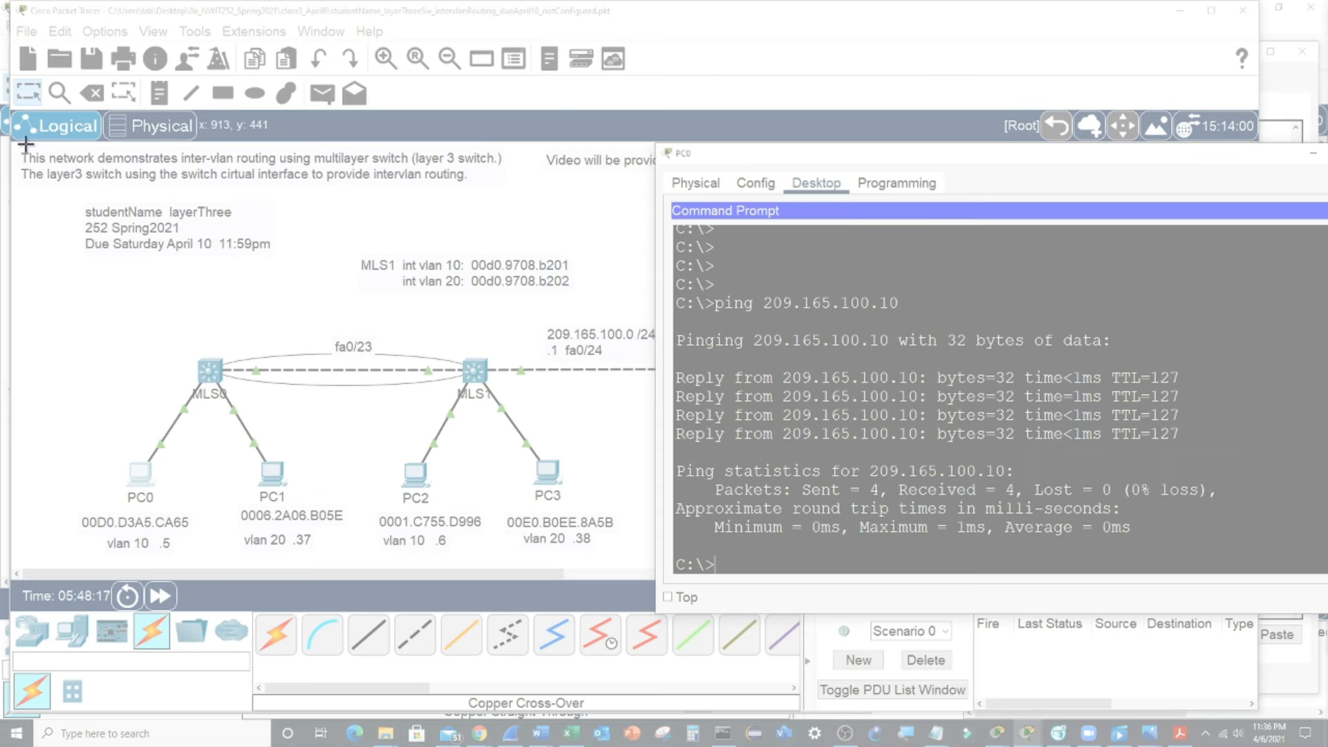
{"action": "left_click_drag", "start_coordinate": [19, 143], "coordinate": [1232, 571]}
Step: Copy the snip of PC0's ping to 209.165.100.10 and paste it into the Word document below the Capture1 caption
{"action": "left_click", "coordinate": [39, 43]}
{"action": "left_click", "coordinate": [64, 59]}
{"action": "left_click", "coordinate": [540, 734]}
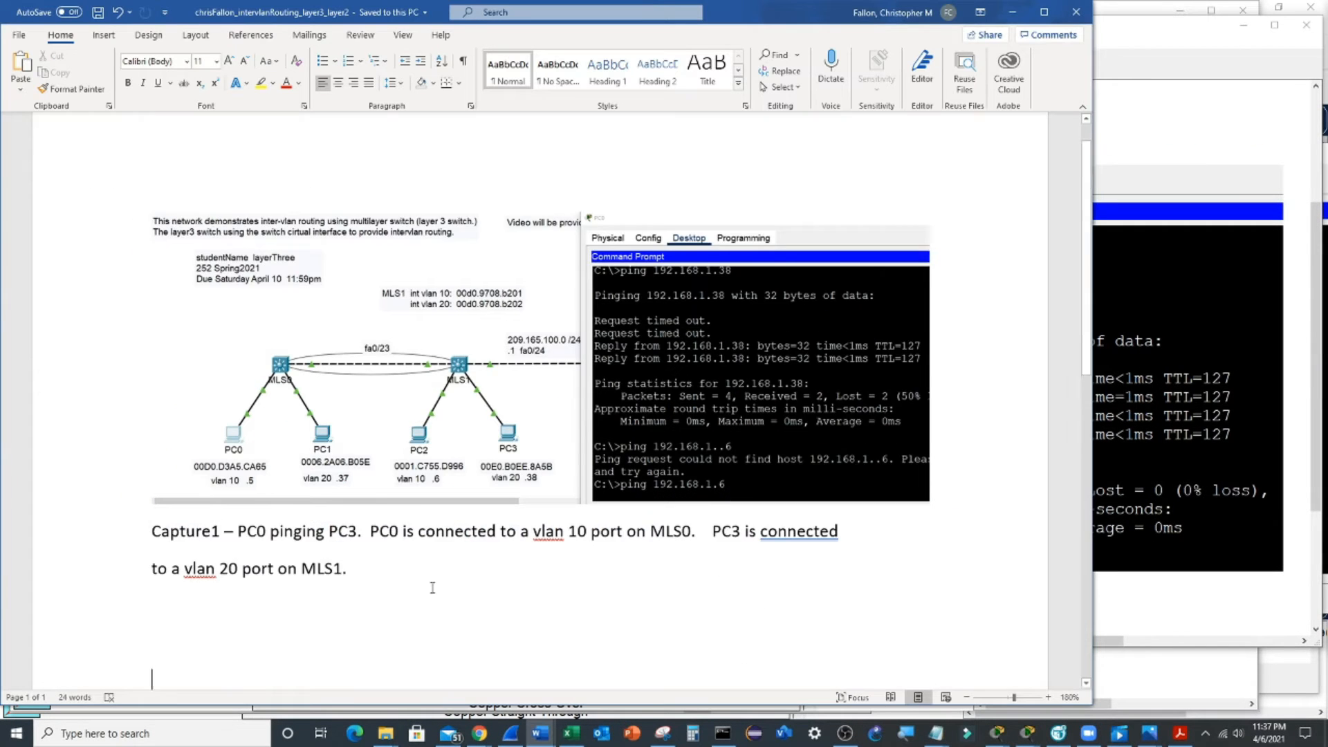
{"action": "key", "text": "ctrl+v"}
Step: Add the caption "Capture2 – PC0 pinging 209.165.100.10" below the pasted ping screenshot
{"action": "key", "text": "Return"}
{"action": "type", "text": "Capture2"}
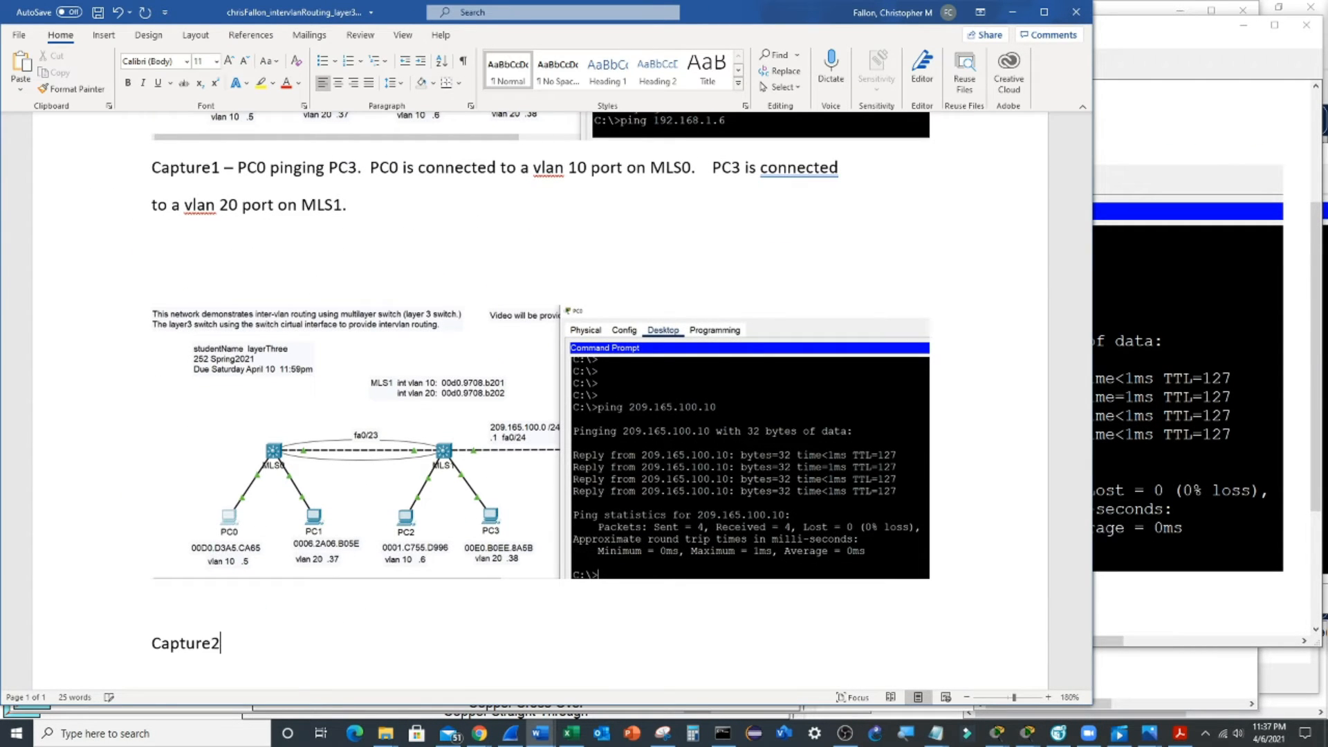
{"action": "type", "text": " - PC0 pinging 209.165.100"}
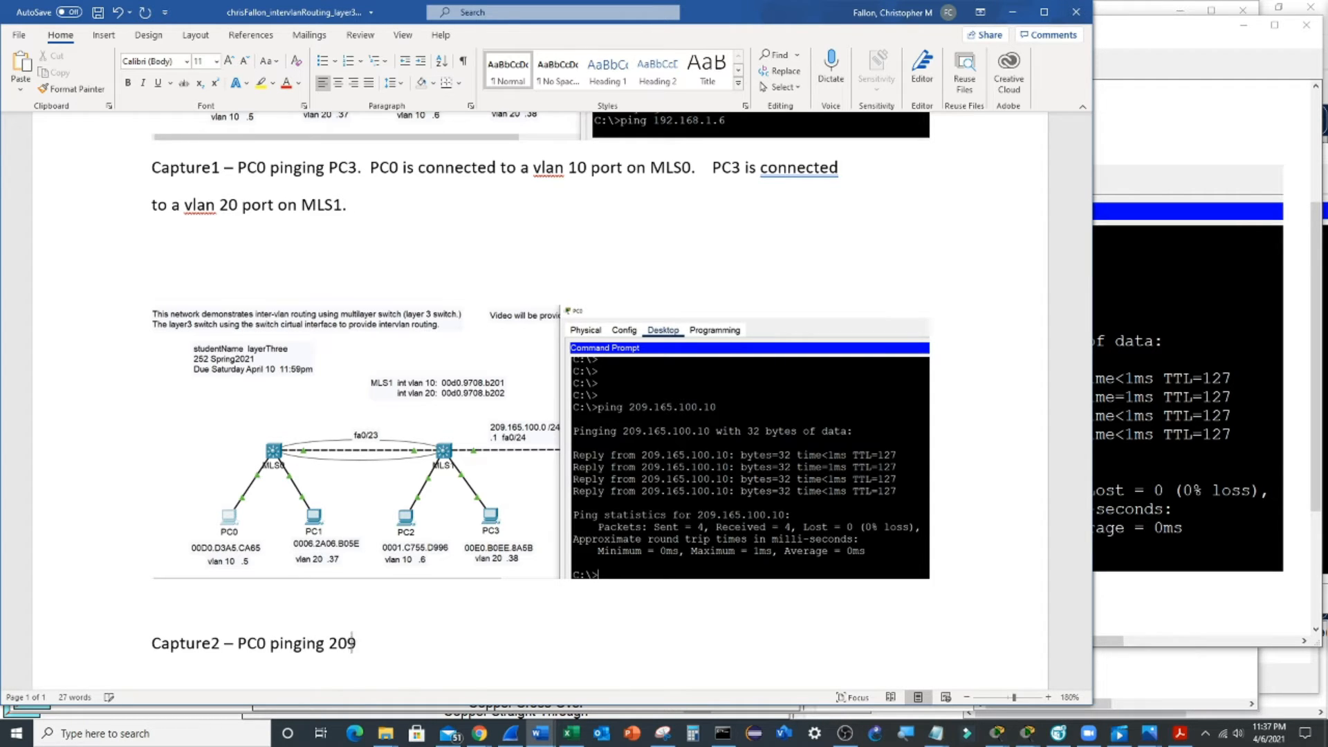
{"action": "type", "text": ".10"}
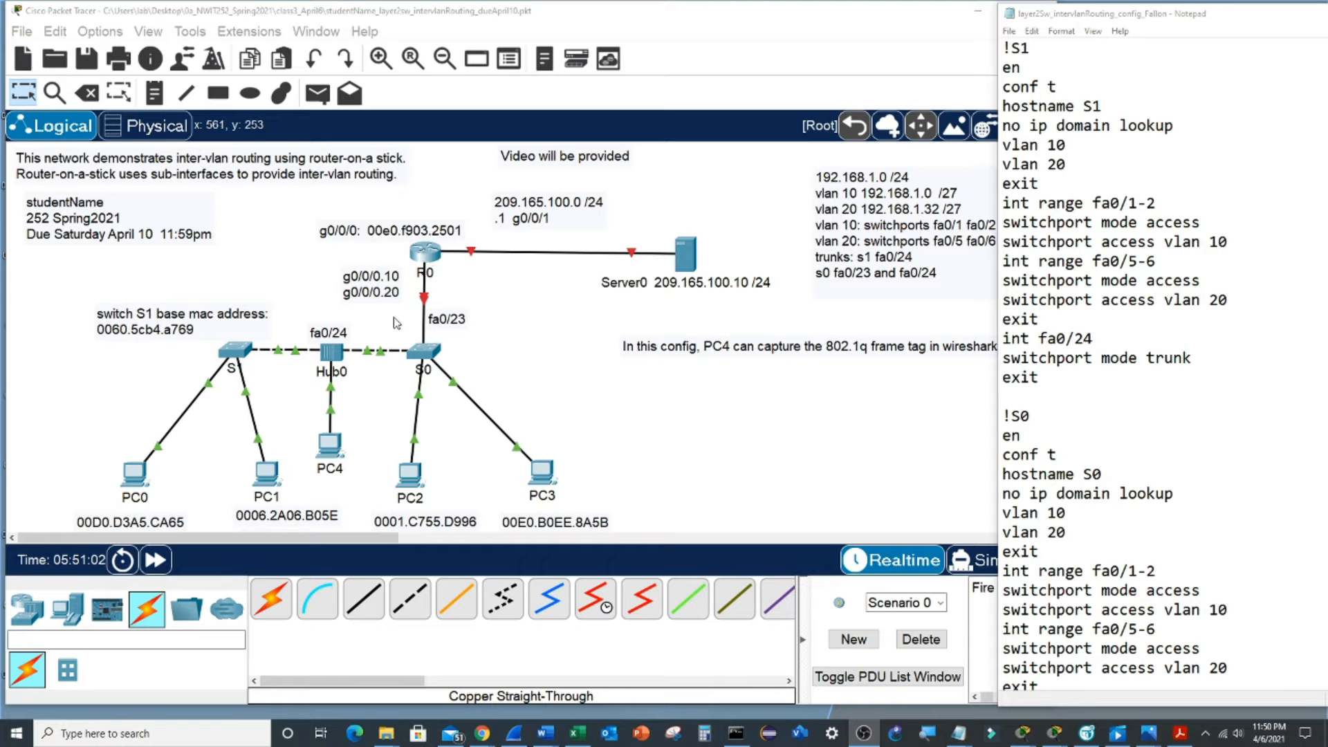
Step: Examine Hub0 in the router-on-a-stick topology and S1's VLAN, access-port and fa0/24 trunk commands in the Notepad configuration
{"action": "left_click_drag", "start_coordinate": [334, 357], "coordinate": [331, 358]}
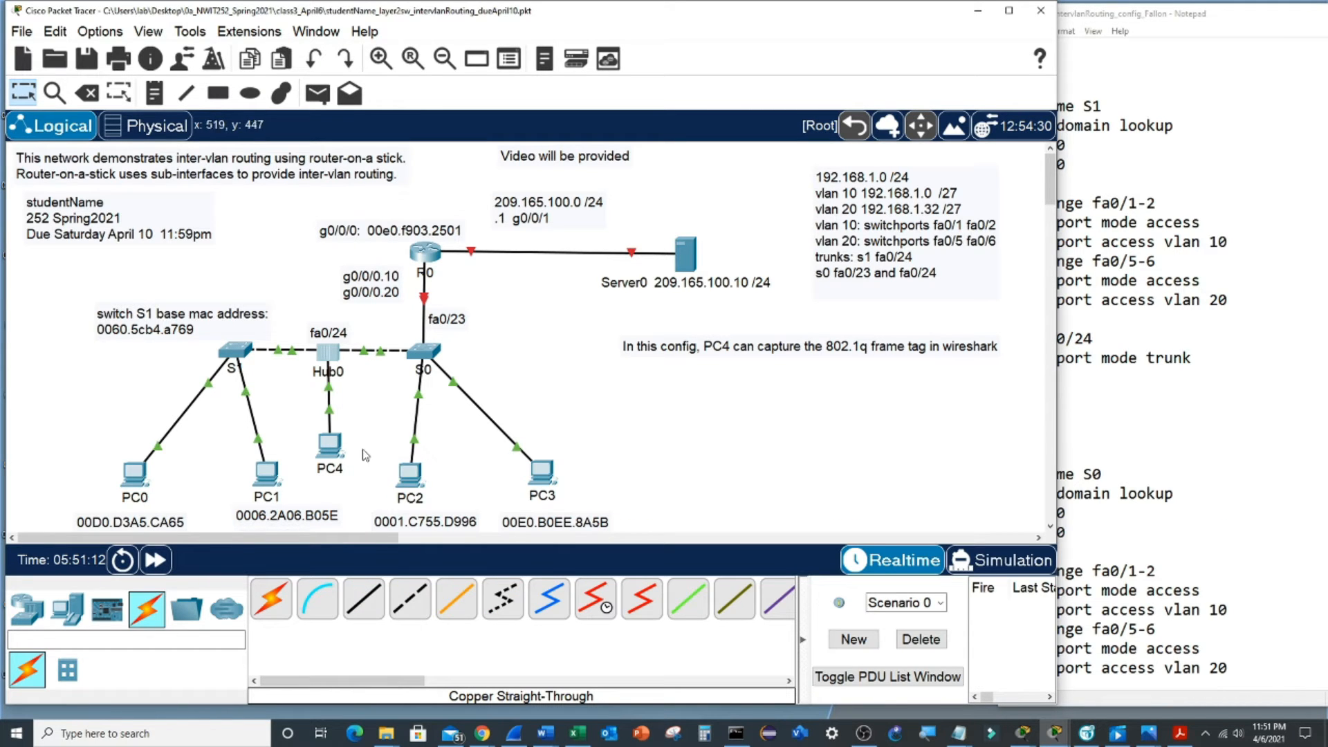
{"action": "mouse_move", "coordinate": [332, 446]}
{"action": "left_click", "coordinate": [1092, 185]}
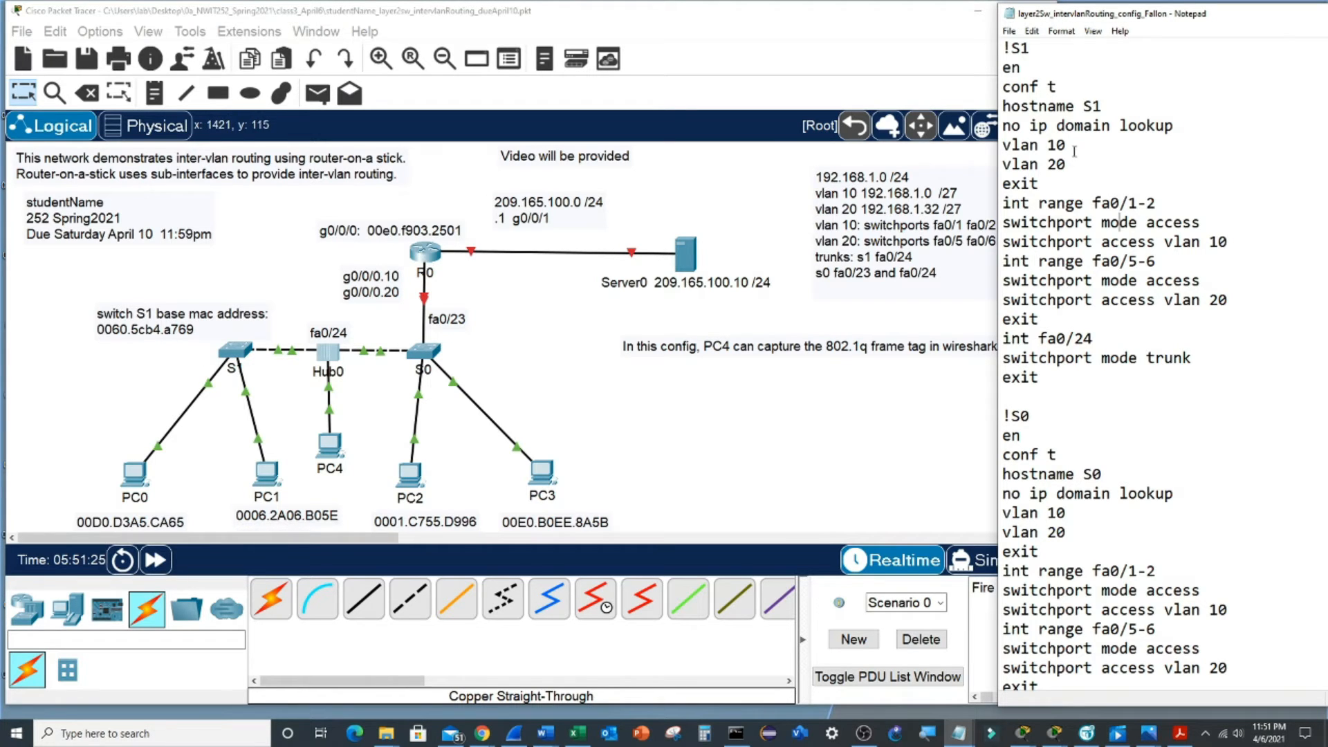
{"action": "left_click_drag", "start_coordinate": [1002, 67], "coordinate": [1070, 170]}
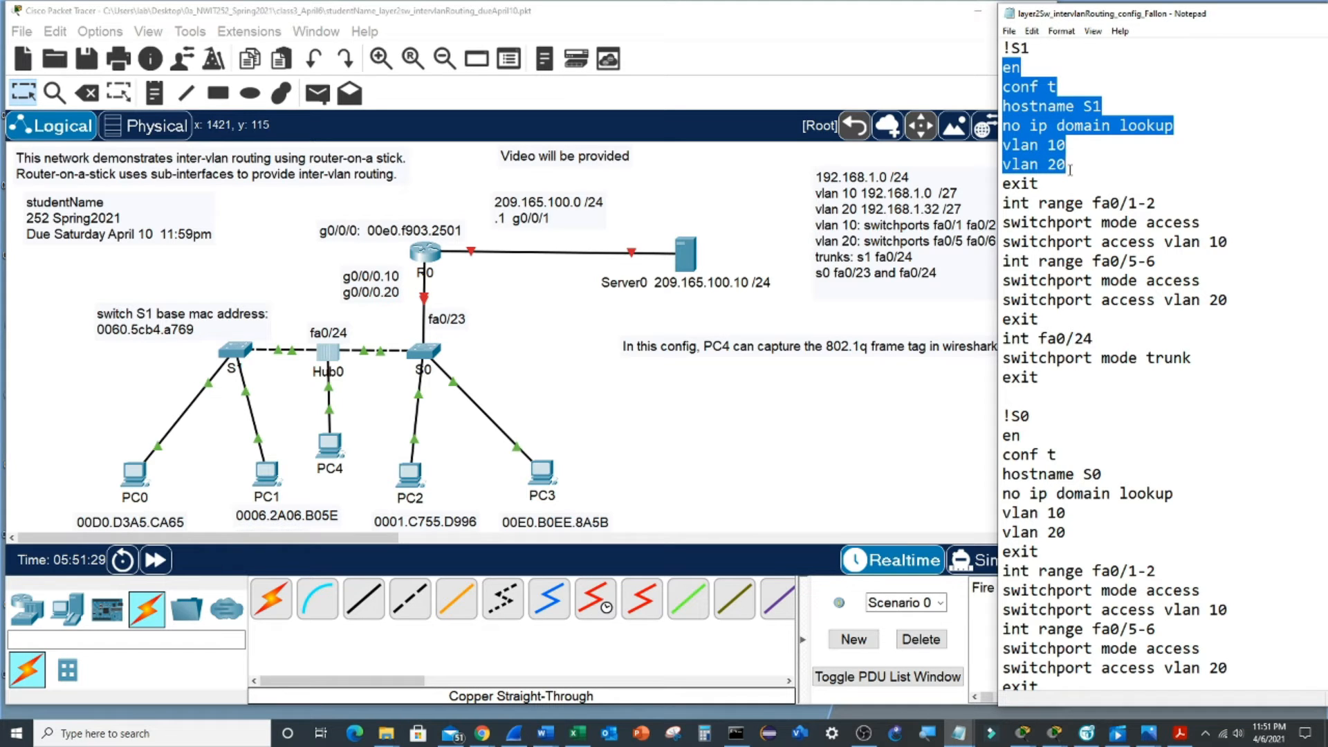
{"action": "left_click_drag", "start_coordinate": [1004, 203], "coordinate": [1256, 315]}
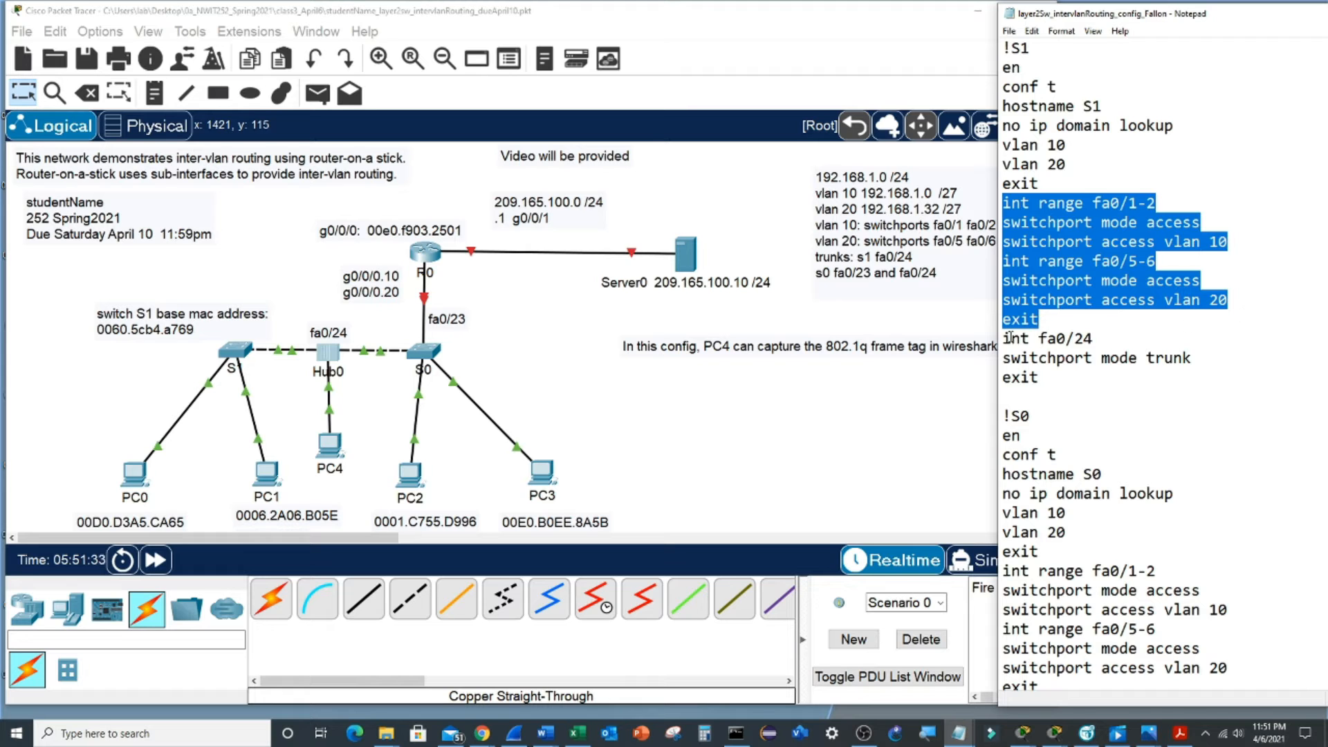
{"action": "left_click_drag", "start_coordinate": [1004, 339], "coordinate": [1064, 375]}
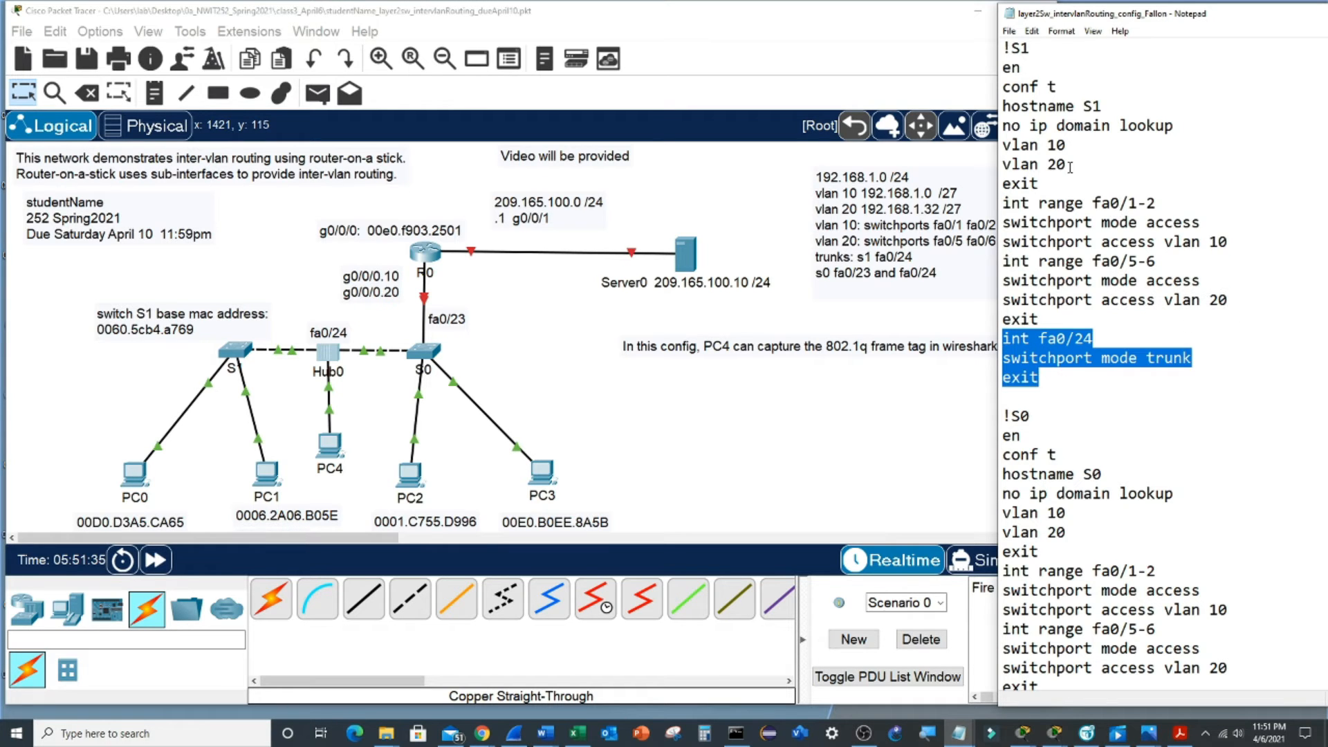
Step: Copy the whole S1 block, from !S1 through its last exit line, from the Notepad configuration
{"action": "left_click_drag", "start_coordinate": [1003, 48], "coordinate": [1081, 381]}
{"action": "right_click", "coordinate": [1034, 263]}
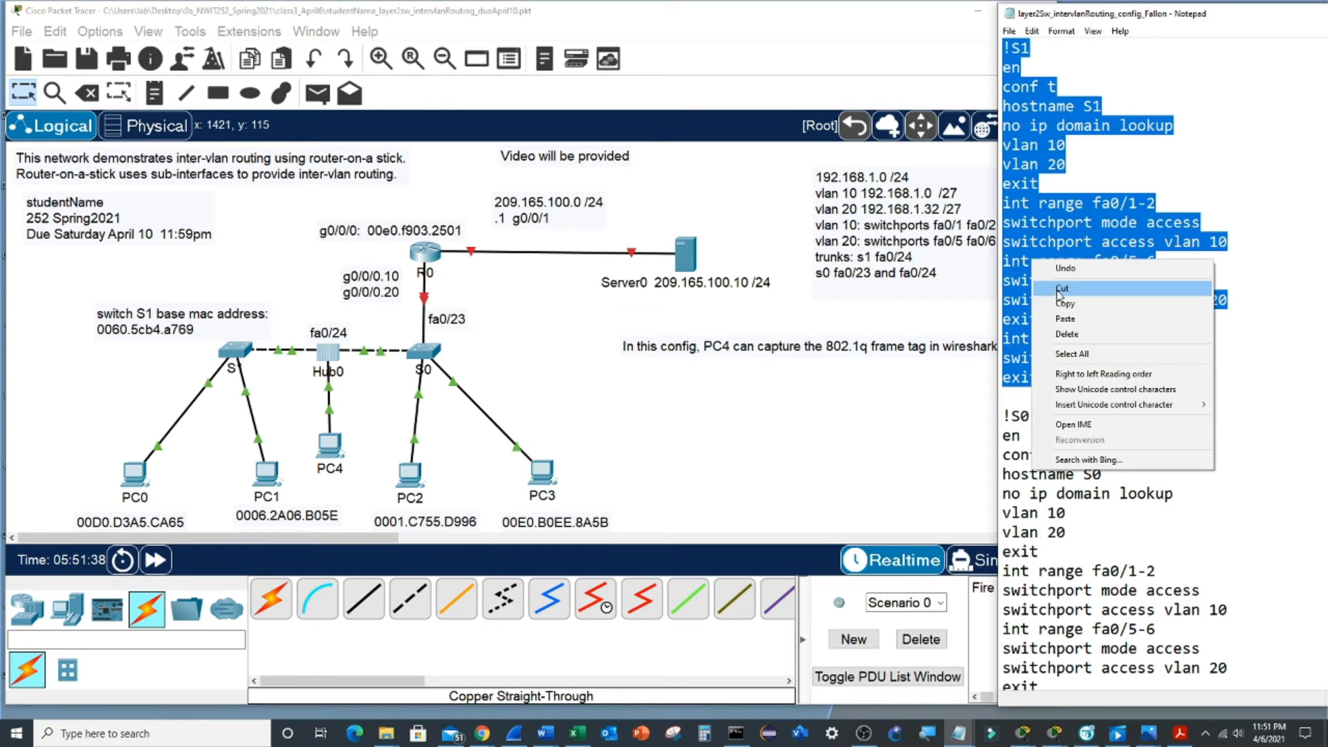
{"action": "left_click", "coordinate": [1080, 304]}
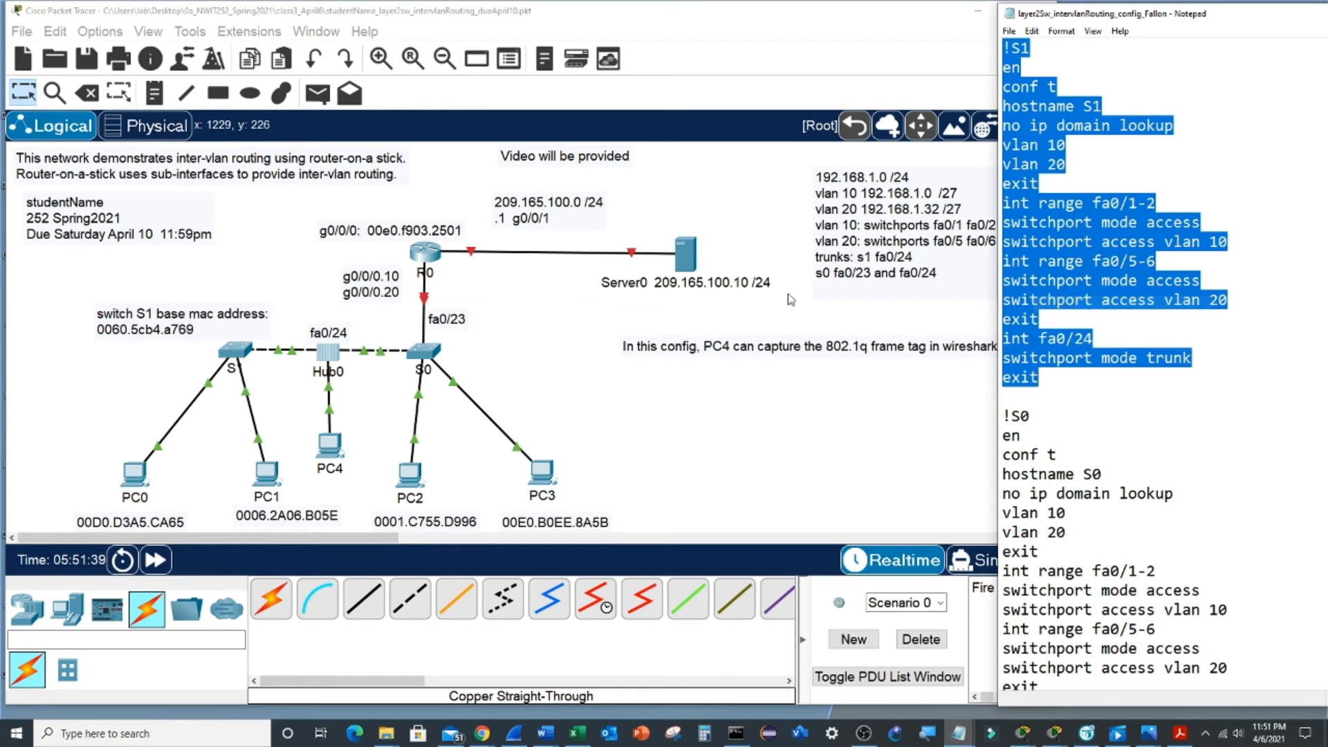
Step: Paste the copied S1 configuration into switch S1's command line in Packet Tracer and check the entered commands
{"action": "left_click", "coordinate": [235, 350]}
{"action": "left_click", "coordinate": [570, 155]}
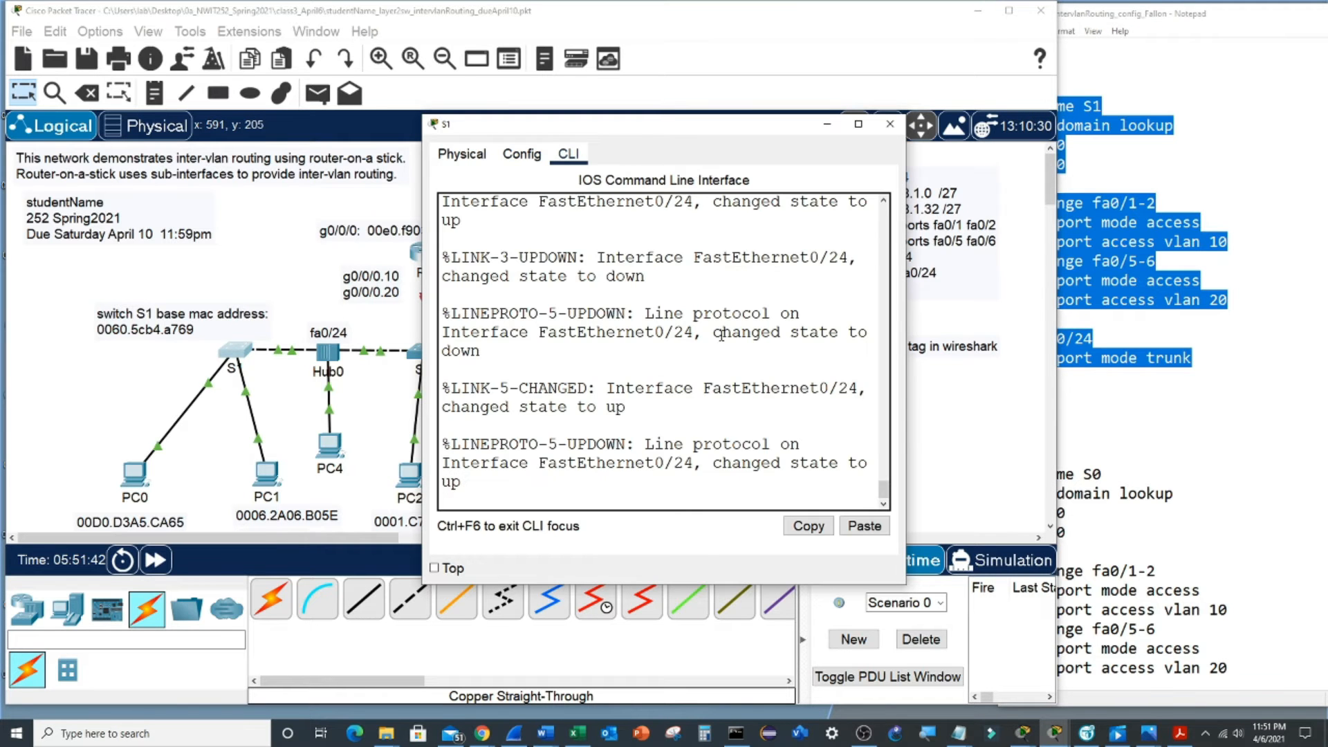
{"action": "left_click_drag", "start_coordinate": [907, 346], "coordinate": [1298, 345]}
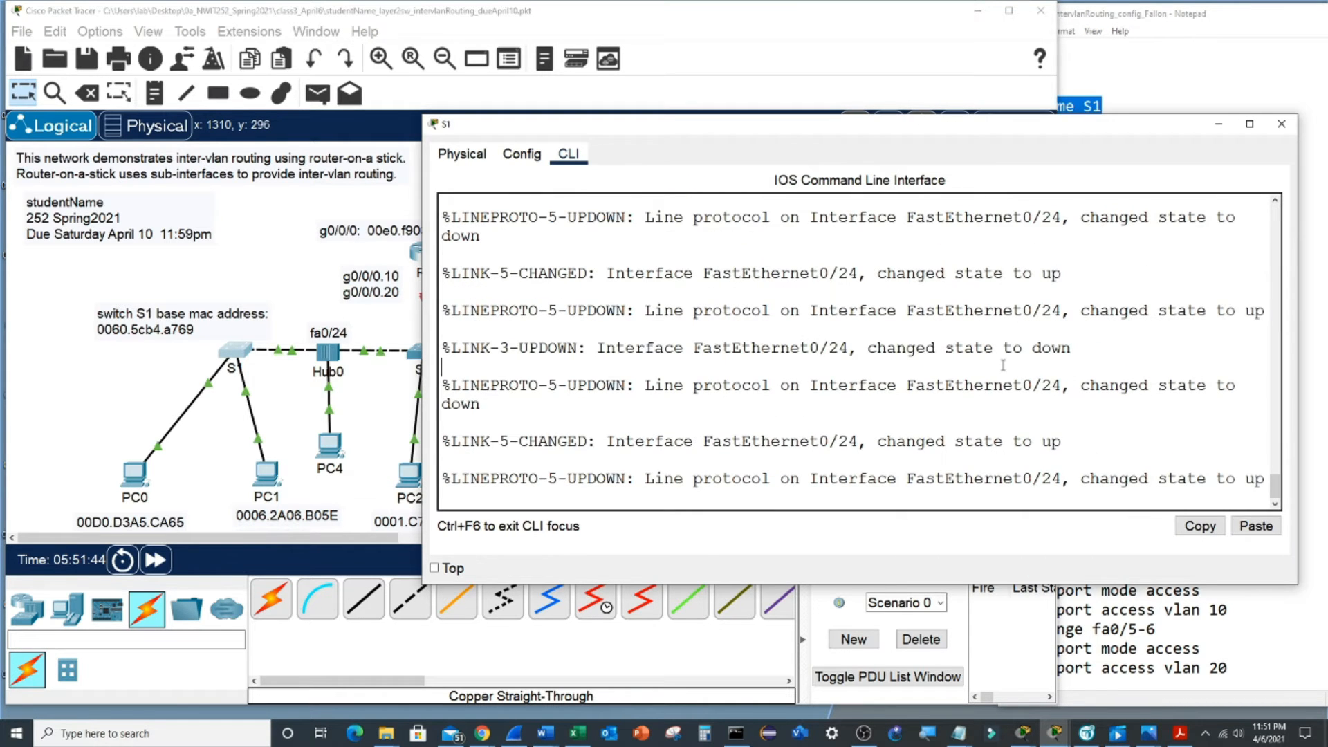
{"action": "key", "text": "Return"}
{"action": "key", "text": "Return"}
{"action": "key", "text": "Return"}
{"action": "key", "text": "Return"}
{"action": "key", "text": "Return"}
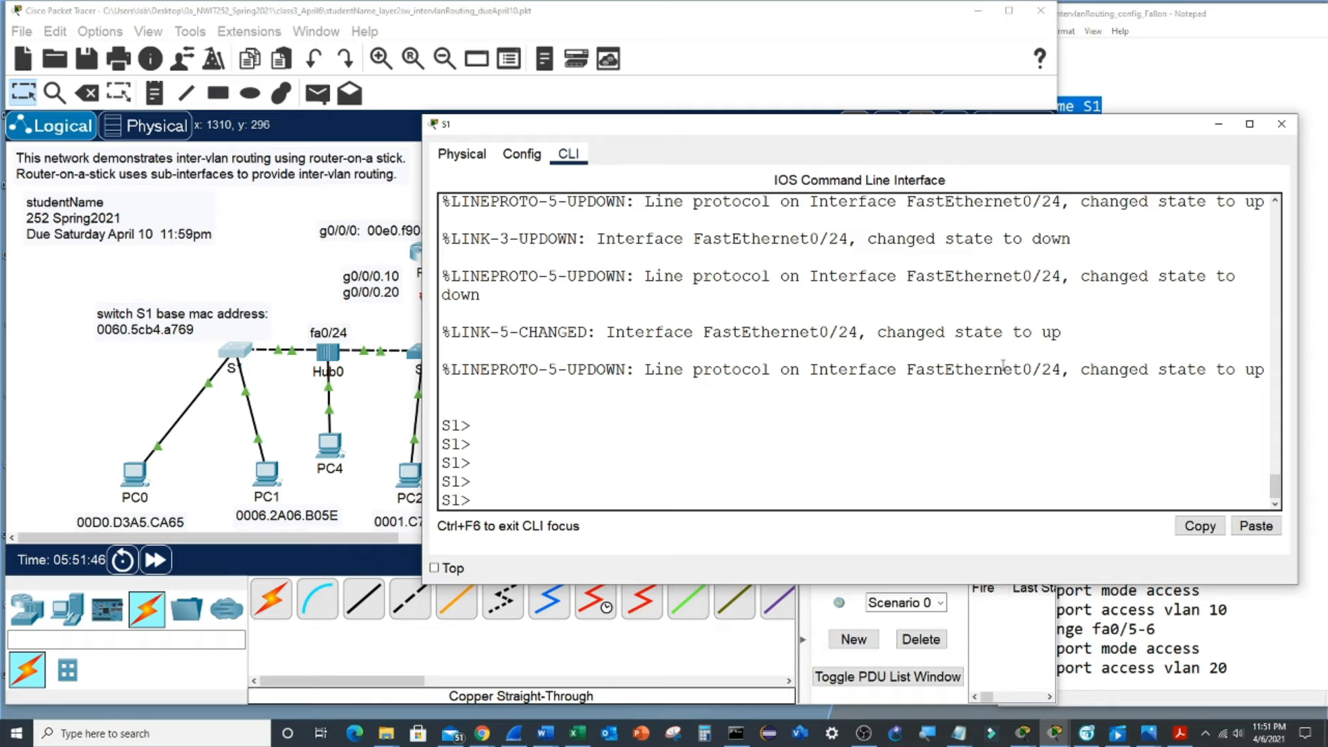
{"action": "right_click", "coordinate": [661, 400]}
{"action": "left_click", "coordinate": [692, 428]}
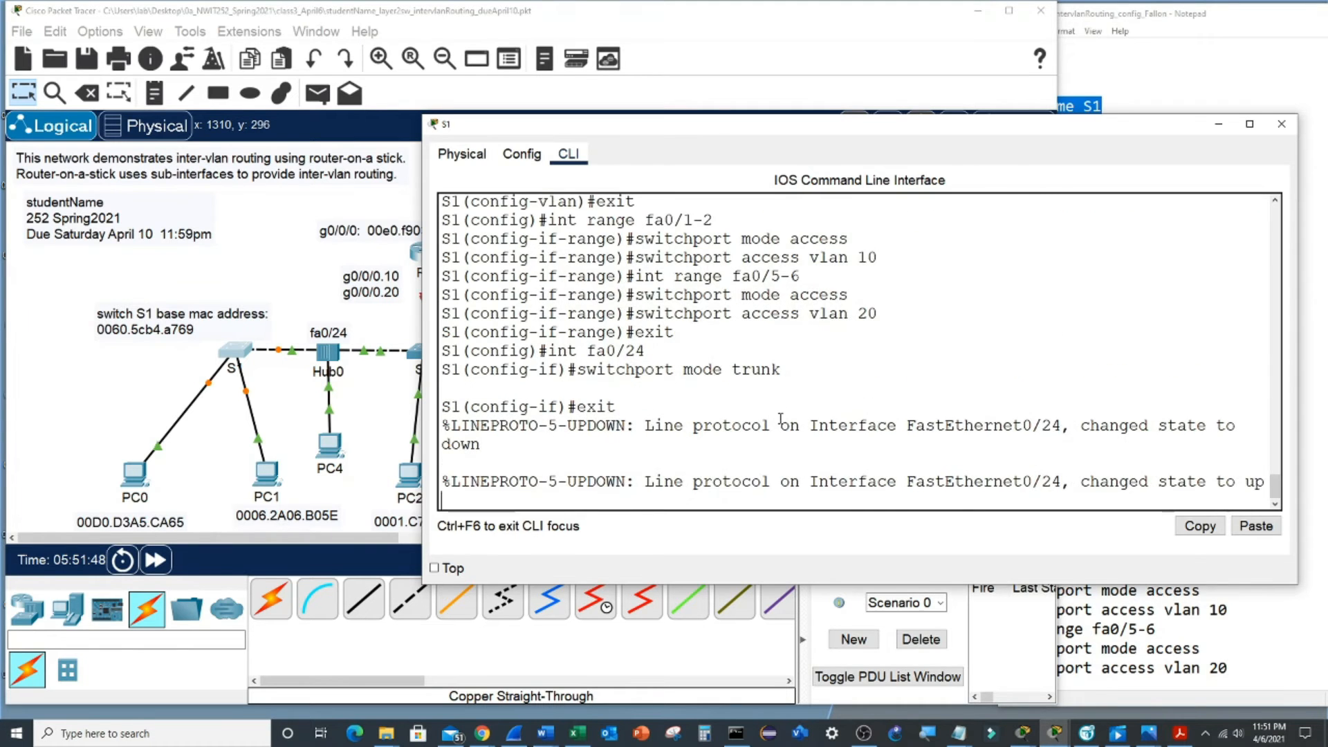
{"action": "scroll", "coordinate": [781, 419], "scroll_direction": "up", "scroll_amount": 3}
{"action": "scroll", "coordinate": [782, 403], "scroll_direction": "down", "scroll_amount": 3}
{"action": "left_click", "coordinate": [280, 249]}
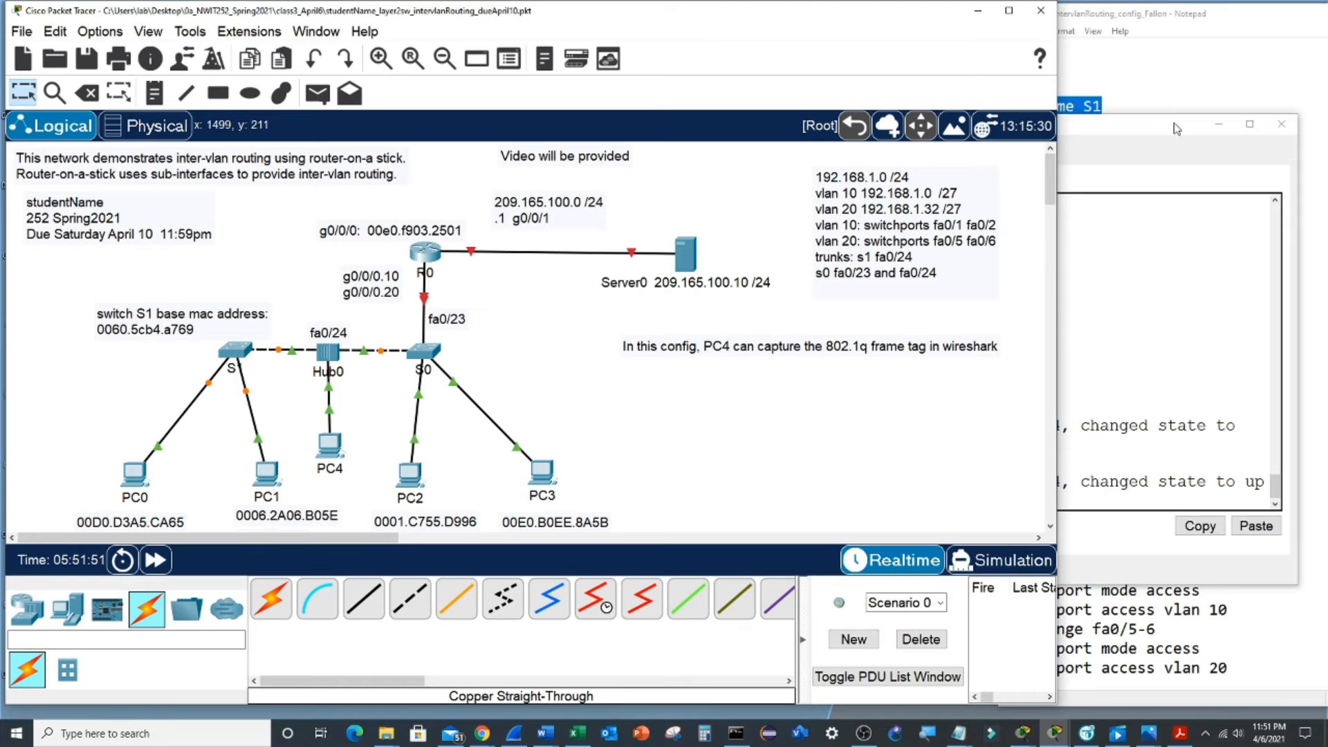
Step: Copy the S0 block, from !S0 through the exit after the fa0/23-24 trunk commands, from the Notepad configuration
{"action": "left_click", "coordinate": [1168, 83]}
{"action": "scroll", "coordinate": [1080, 323], "scroll_direction": "down", "scroll_amount": 4}
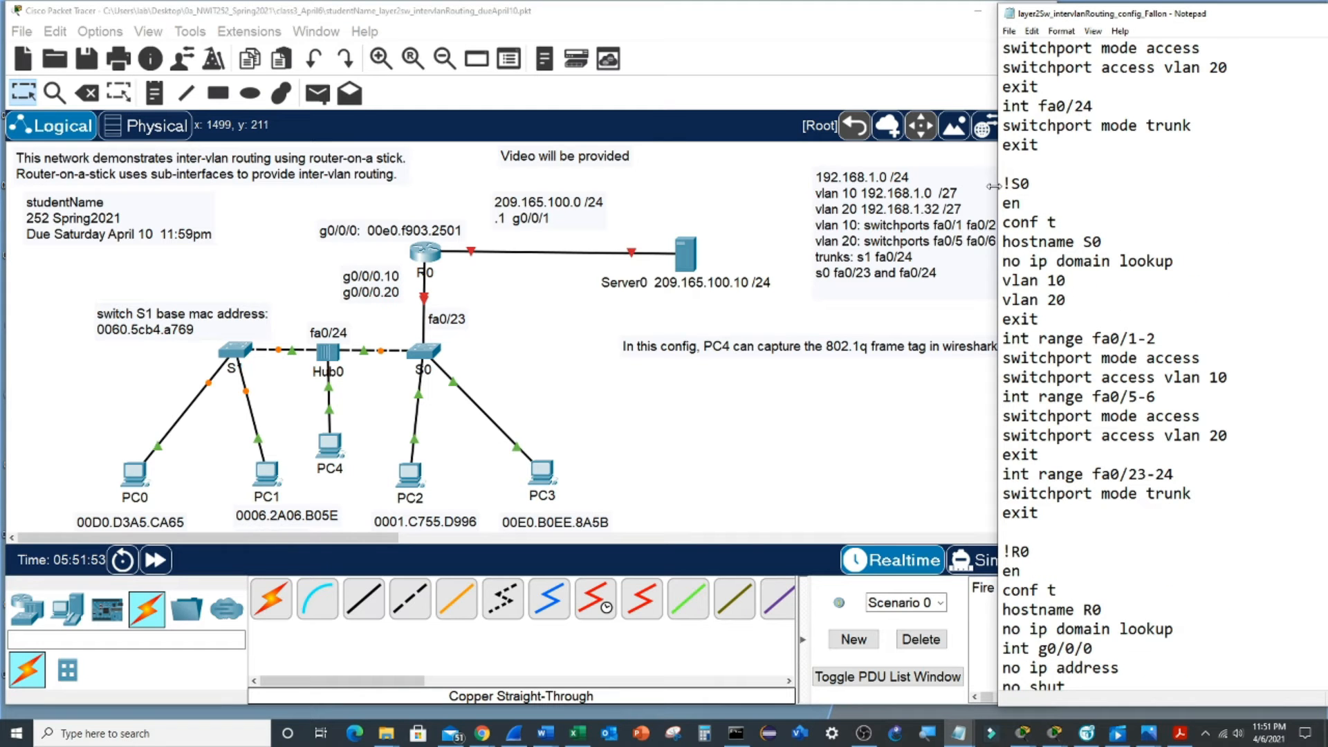
{"action": "left_click_drag", "start_coordinate": [1007, 183], "coordinate": [1078, 524]}
{"action": "right_click", "coordinate": [1045, 390]}
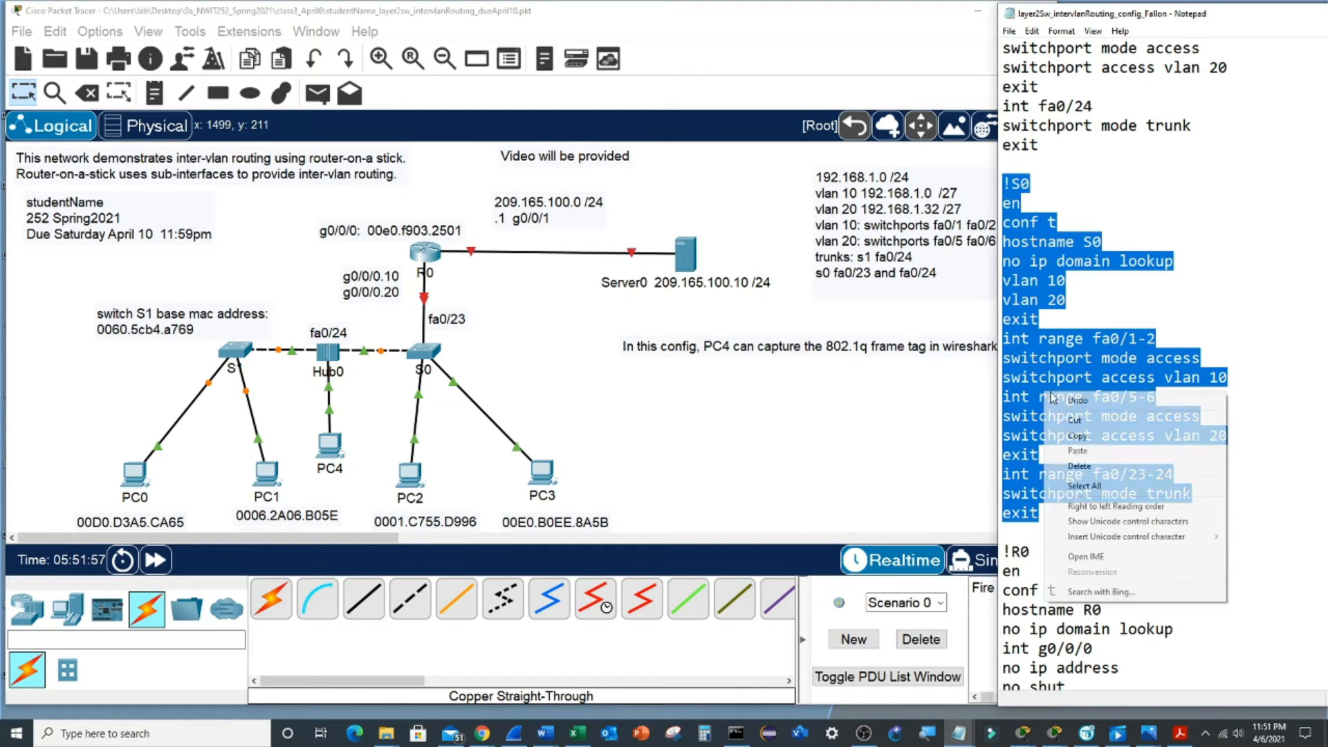
{"action": "left_click", "coordinate": [1089, 440]}
Step: Paste the copied S0 configuration into switch S0's command line in Packet Tracer and check the entered commands
{"action": "left_click", "coordinate": [427, 366]}
{"action": "left_click", "coordinate": [569, 154]}
{"action": "key", "text": "Return"}
{"action": "key", "text": "Return"}
{"action": "key", "text": "Return"}
{"action": "key", "text": "Return"}
{"action": "key", "text": "Return"}
{"action": "key", "text": "Return"}
{"action": "key", "text": "Return"}
{"action": "key", "text": "Return"}
{"action": "right_click", "coordinate": [618, 378]}
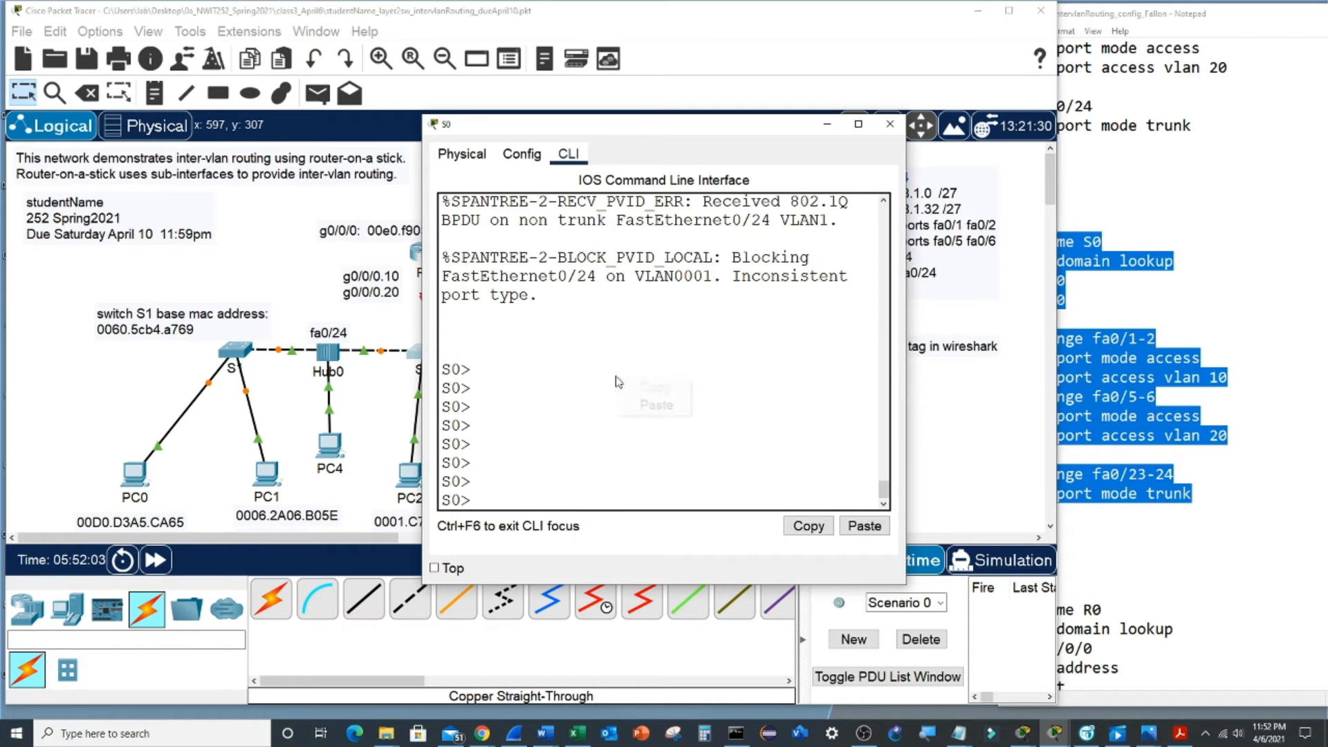
{"action": "left_click", "coordinate": [656, 405]}
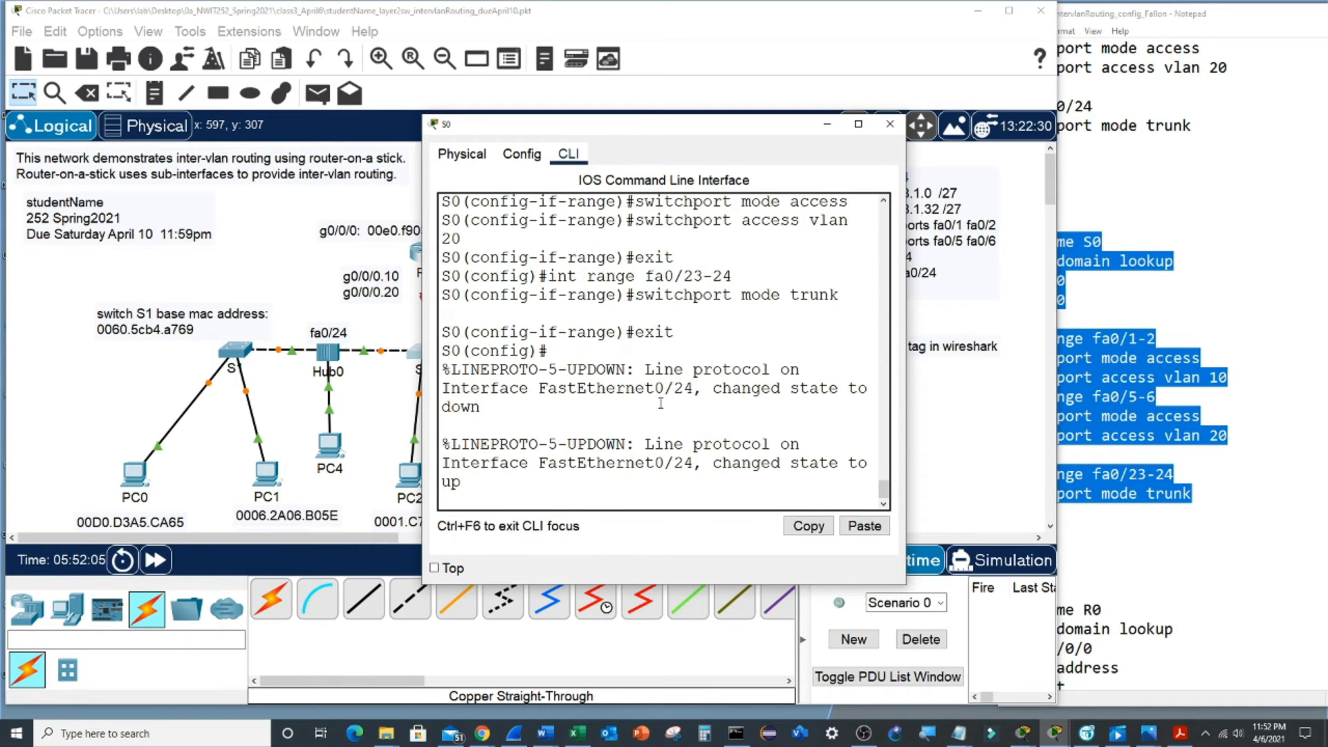
{"action": "scroll", "coordinate": [660, 404], "scroll_direction": "up", "scroll_amount": 4}
{"action": "scroll", "coordinate": [661, 403], "scroll_direction": "down", "scroll_amount": 3}
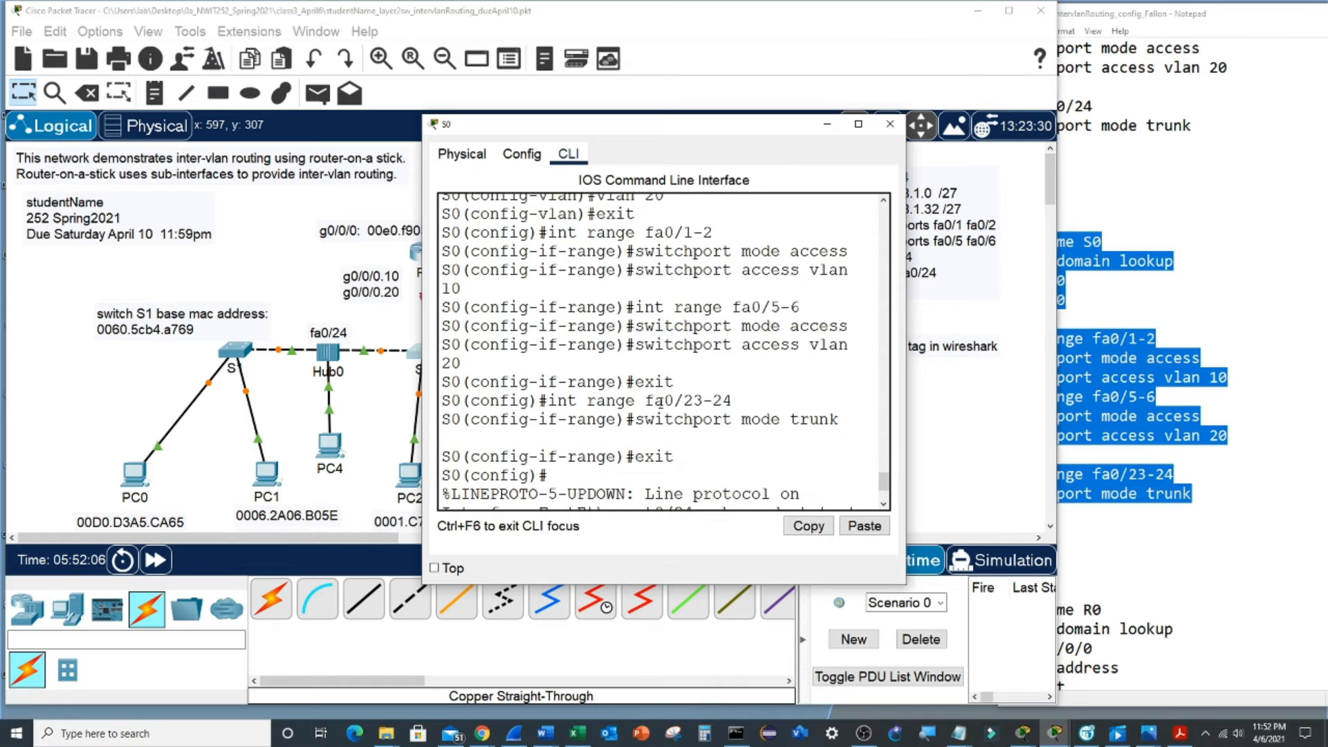
Step: Widen the Notepad window to show full lines and review R0's g0/0/0 subinterface and g0/0/1 commands
{"action": "left_click", "coordinate": [1130, 527]}
{"action": "scroll", "coordinate": [1104, 512], "scroll_direction": "down", "scroll_amount": 5}
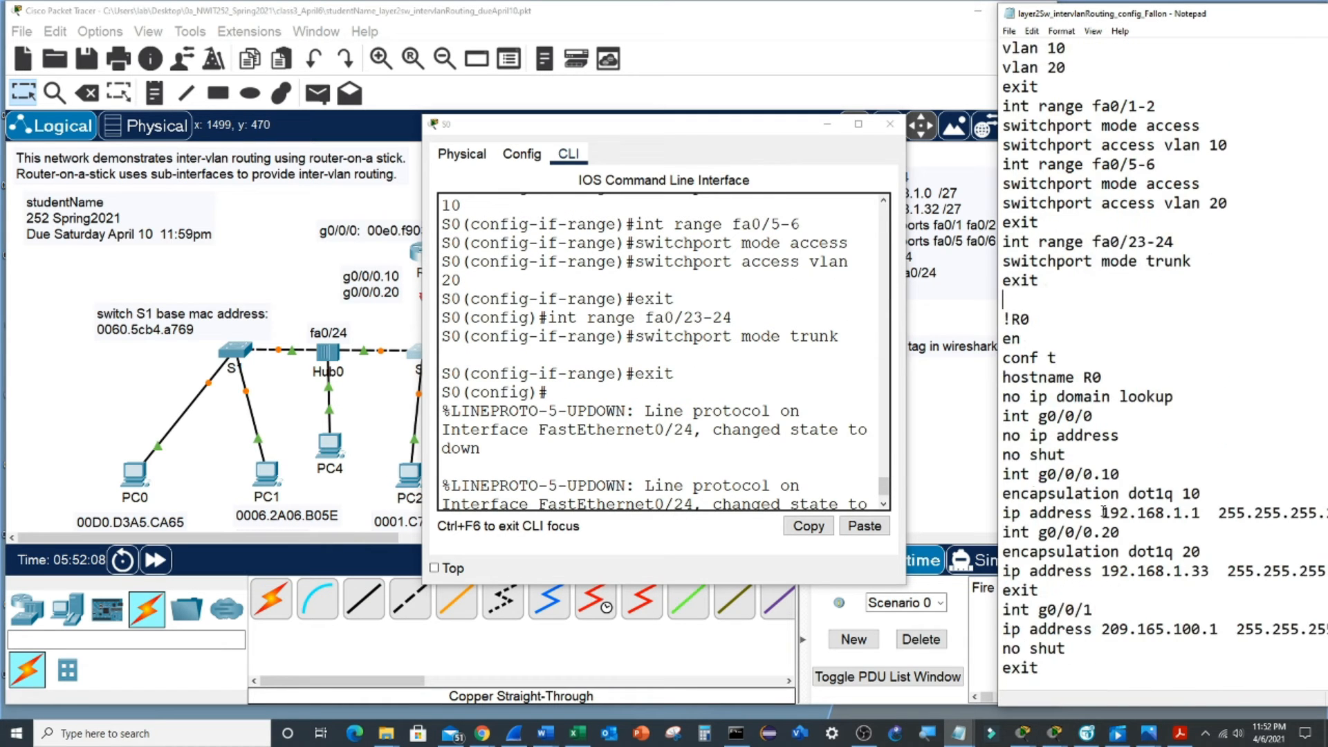
{"action": "left_click_drag", "start_coordinate": [998, 334], "coordinate": [731, 316]}
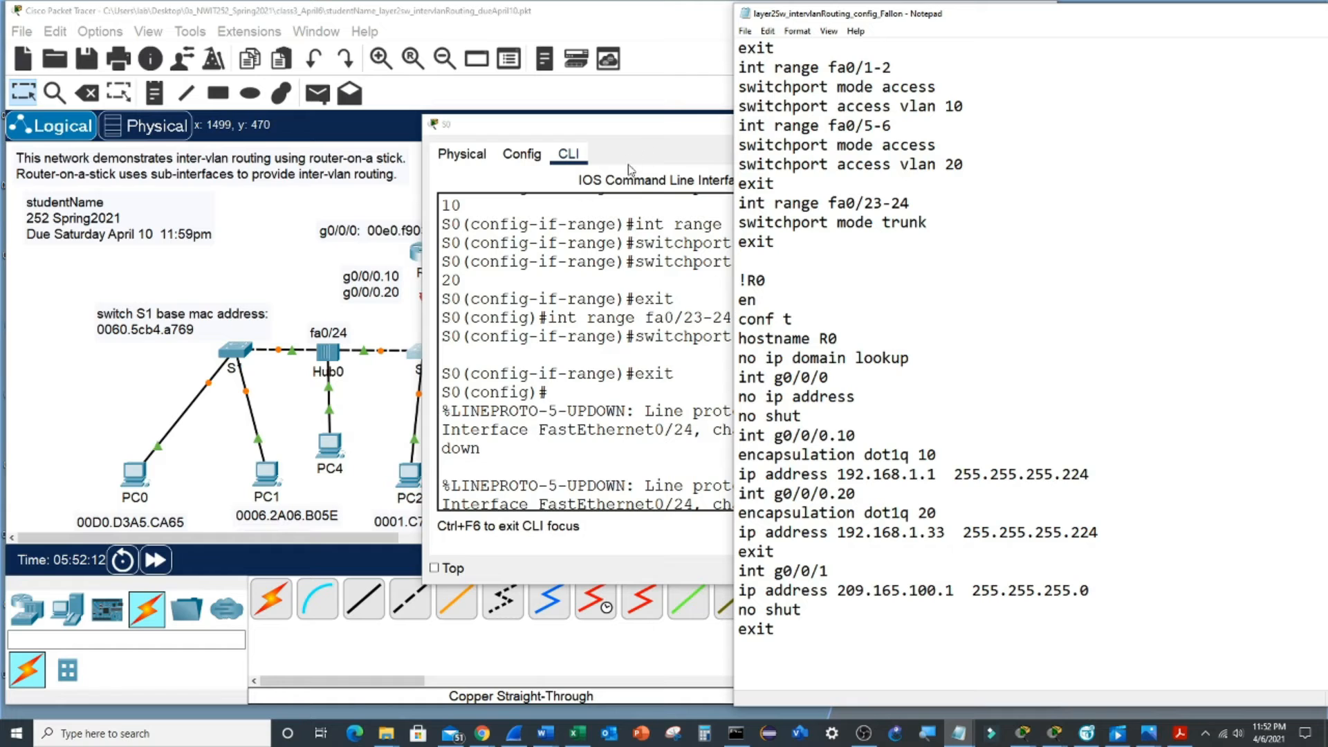
{"action": "left_click_drag", "start_coordinate": [738, 279], "coordinate": [833, 635]}
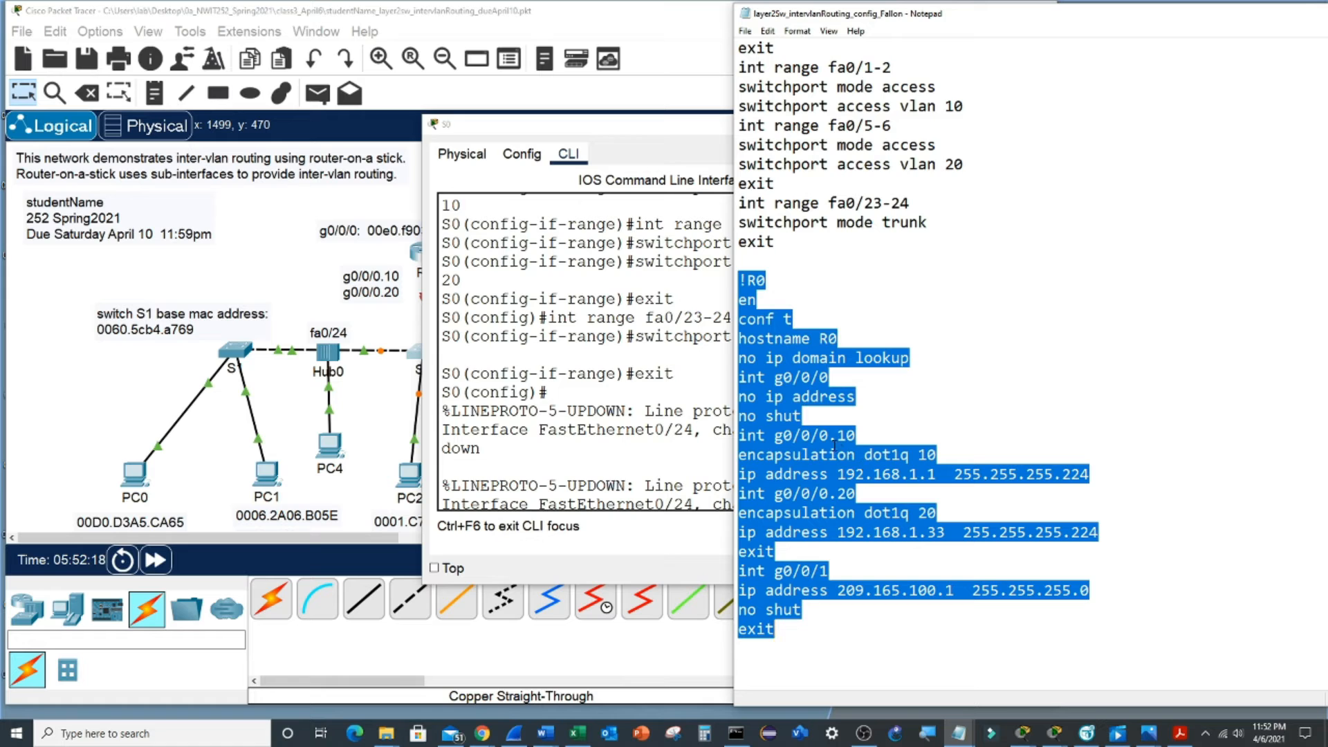
{"action": "left_click", "coordinate": [820, 610]}
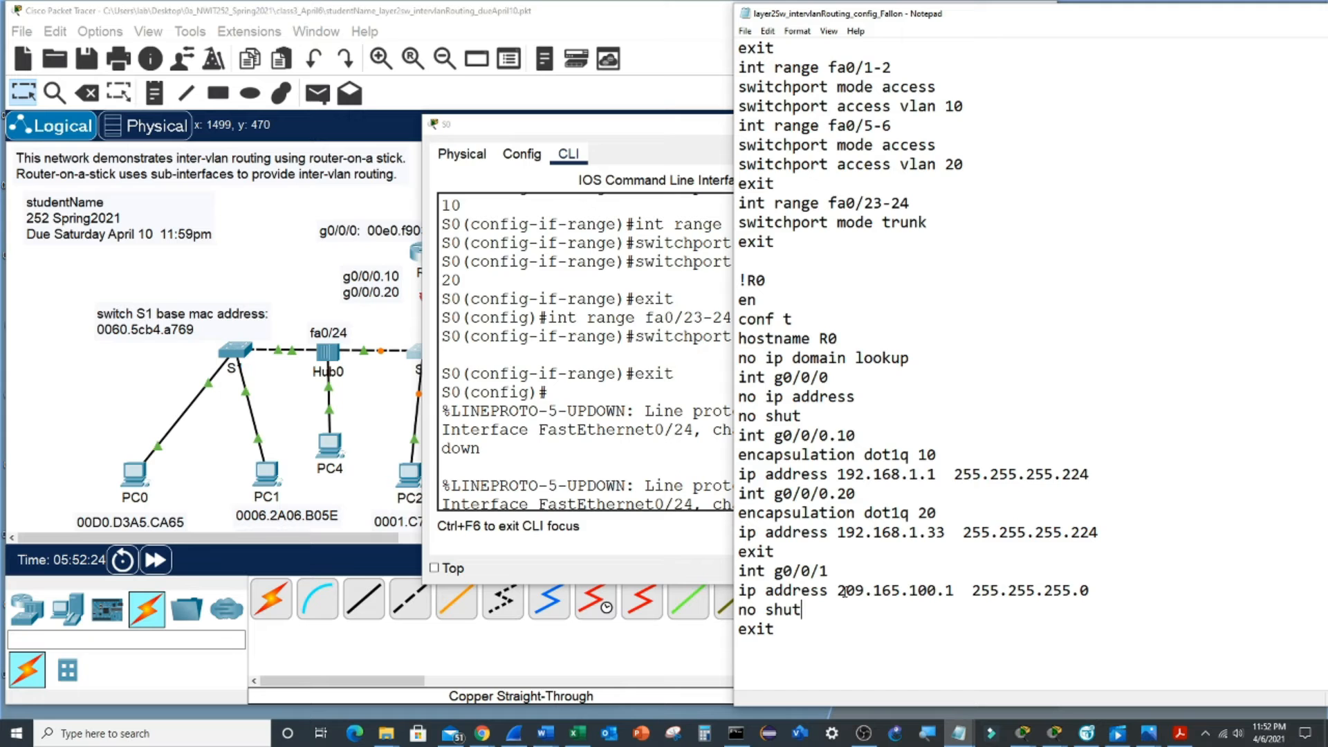
{"action": "left_click_drag", "start_coordinate": [740, 315], "coordinate": [756, 360]}
{"action": "left_click", "coordinate": [756, 297]}
Step: Copy the whole R0 block, from !R0 through the final exit line, from the Notepad configuration
{"action": "left_click_drag", "start_coordinate": [740, 278], "coordinate": [856, 624]}
{"action": "right_click", "coordinate": [797, 619]}
{"action": "left_click", "coordinate": [847, 554]}
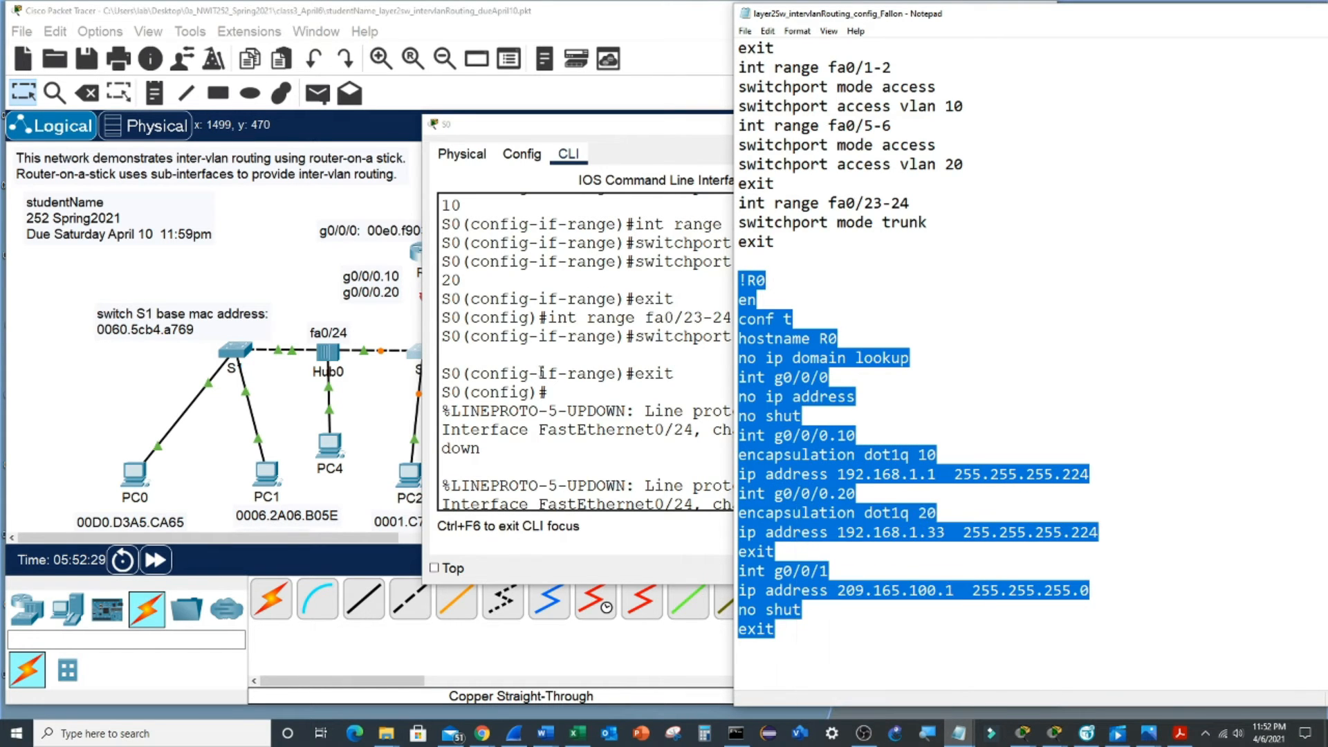
Step: Paste the copied R0 configuration into router R0's command line in Packet Tracer
{"action": "left_click", "coordinate": [396, 319]}
{"action": "left_click", "coordinate": [429, 255]}
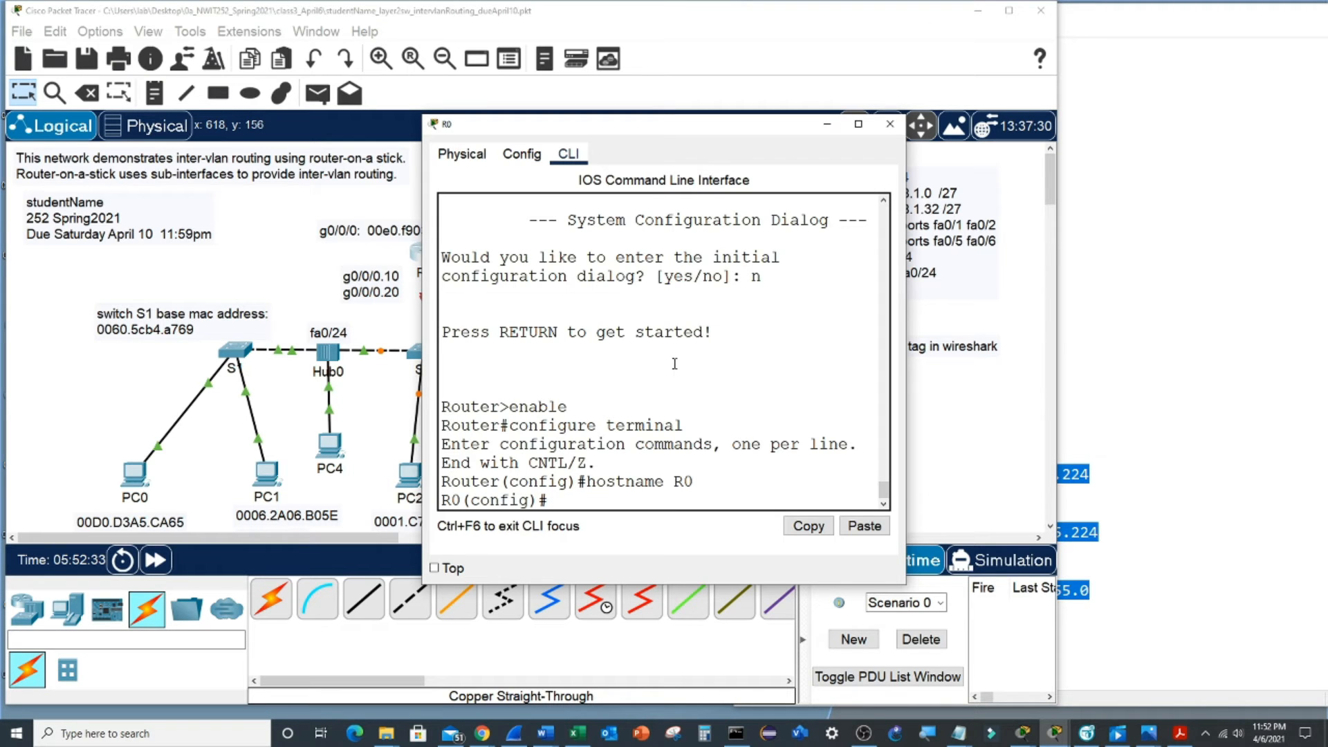
{"action": "key", "text": "Return"}
{"action": "key", "text": "Return"}
{"action": "key", "text": "Return"}
{"action": "key", "text": "Return"}
{"action": "key", "text": "Return"}
{"action": "key", "text": "Return"}
{"action": "key", "text": "Return"}
{"action": "key", "text": "Return"}
{"action": "key", "text": "Return"}
{"action": "key", "text": "Return"}
{"action": "key", "text": "Return"}
{"action": "key", "text": "Return"}
{"action": "key", "text": "Return"}
{"action": "key", "text": "Return"}
{"action": "key", "text": "Return"}
{"action": "key", "text": "Return"}
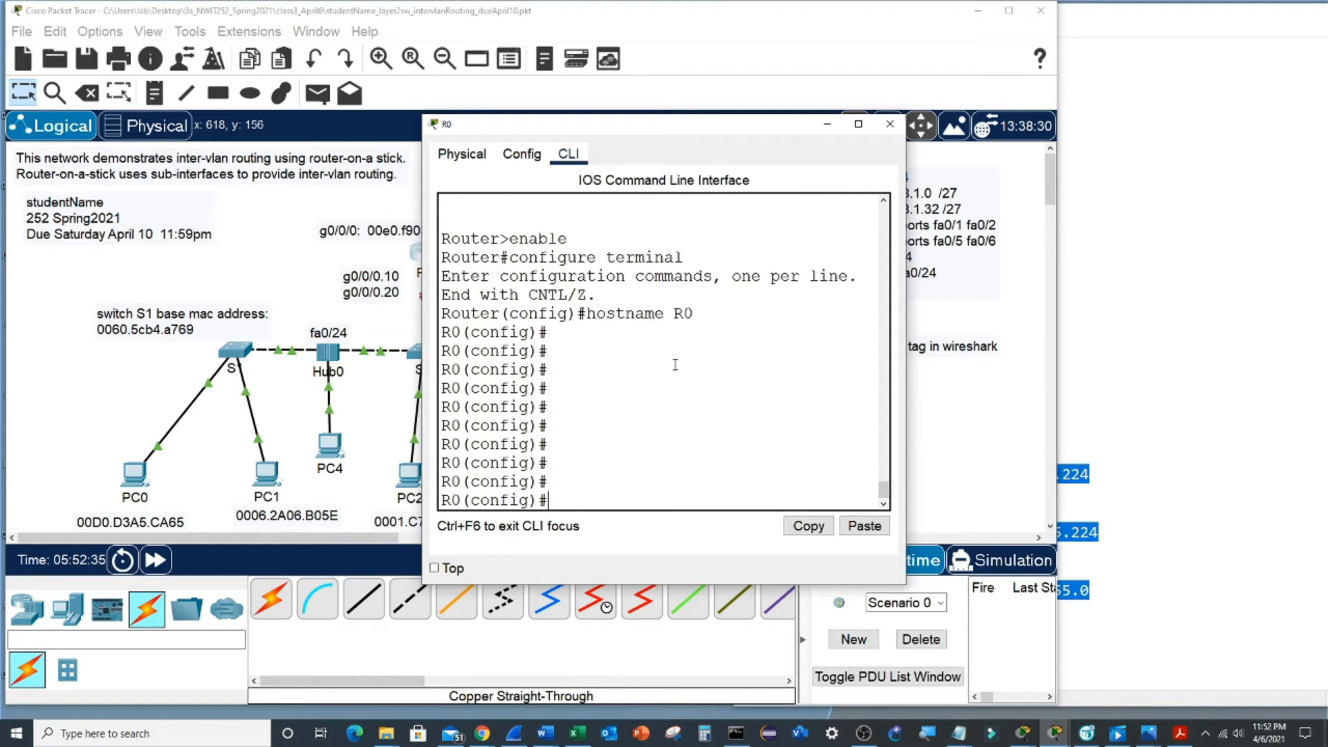
{"action": "right_click", "coordinate": [674, 365]}
{"action": "left_click", "coordinate": [714, 392]}
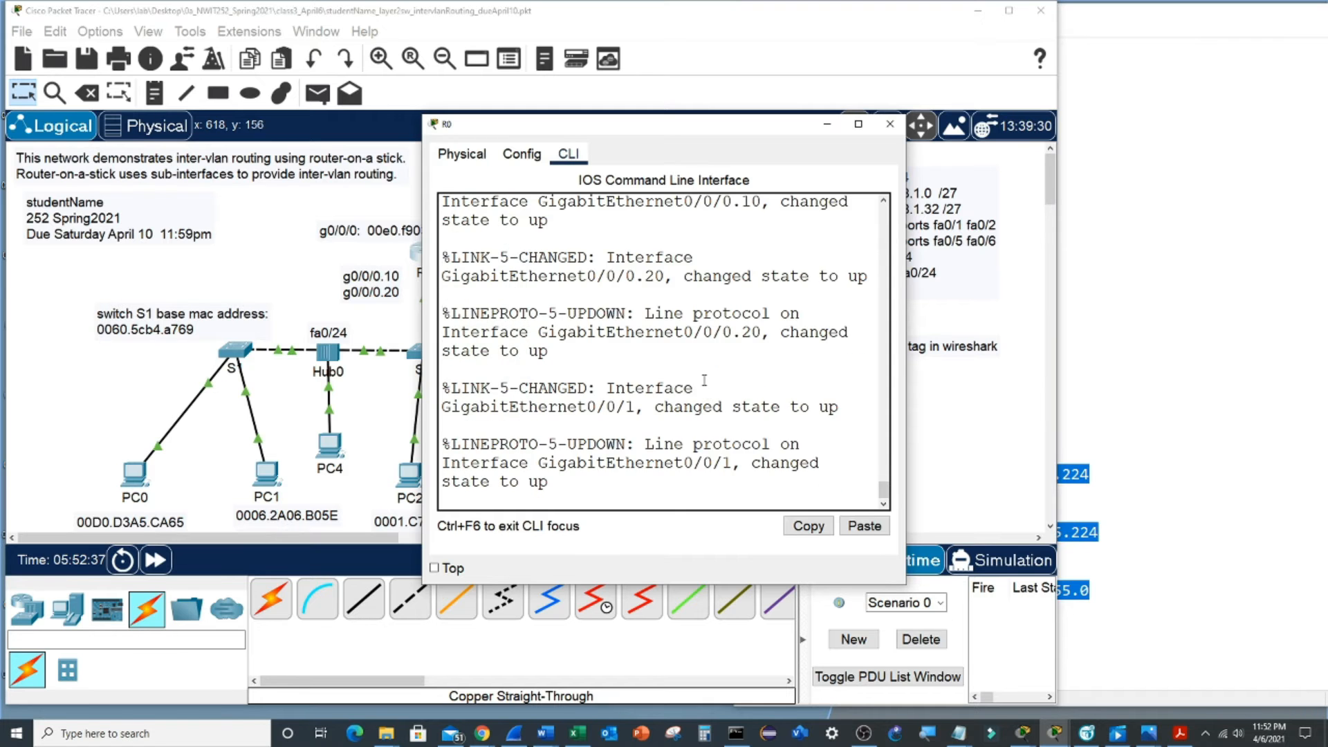
Step: Widen R0's window and examine how the router handled the pasted commands, including the en and conf t lines
{"action": "scroll", "coordinate": [704, 380], "scroll_direction": "up", "scroll_amount": 10}
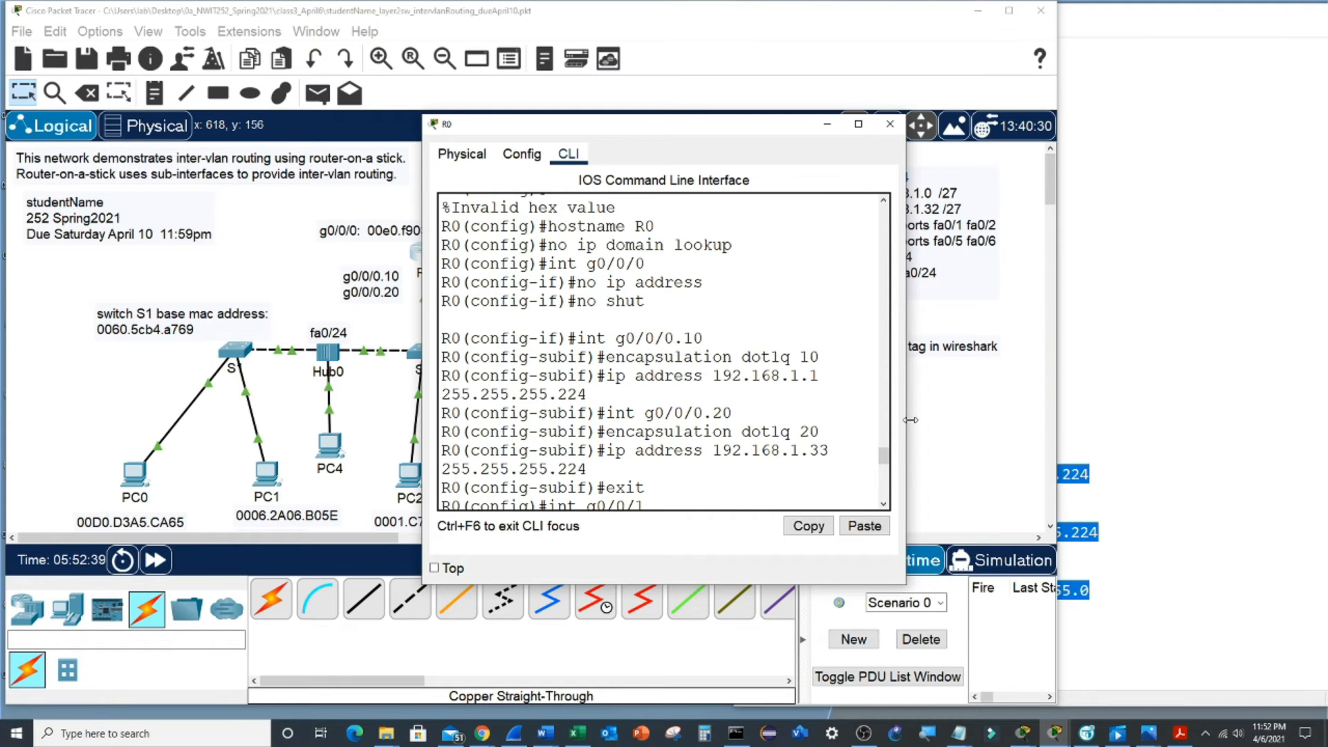
{"action": "left_click_drag", "start_coordinate": [910, 420], "coordinate": [1184, 415]}
{"action": "scroll", "coordinate": [961, 357], "scroll_direction": "up", "scroll_amount": 3}
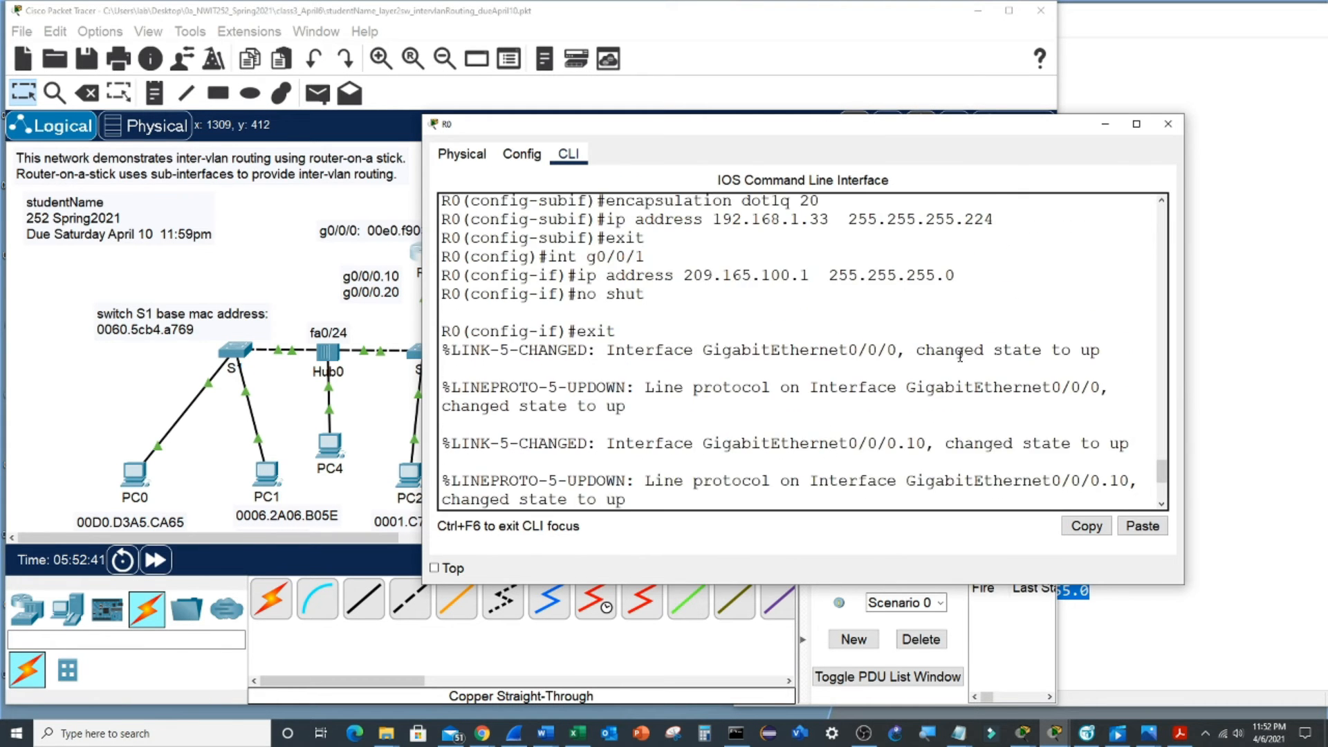
{"action": "scroll", "coordinate": [961, 356], "scroll_direction": "up", "scroll_amount": 3}
{"action": "scroll", "coordinate": [960, 356], "scroll_direction": "up", "scroll_amount": 1}
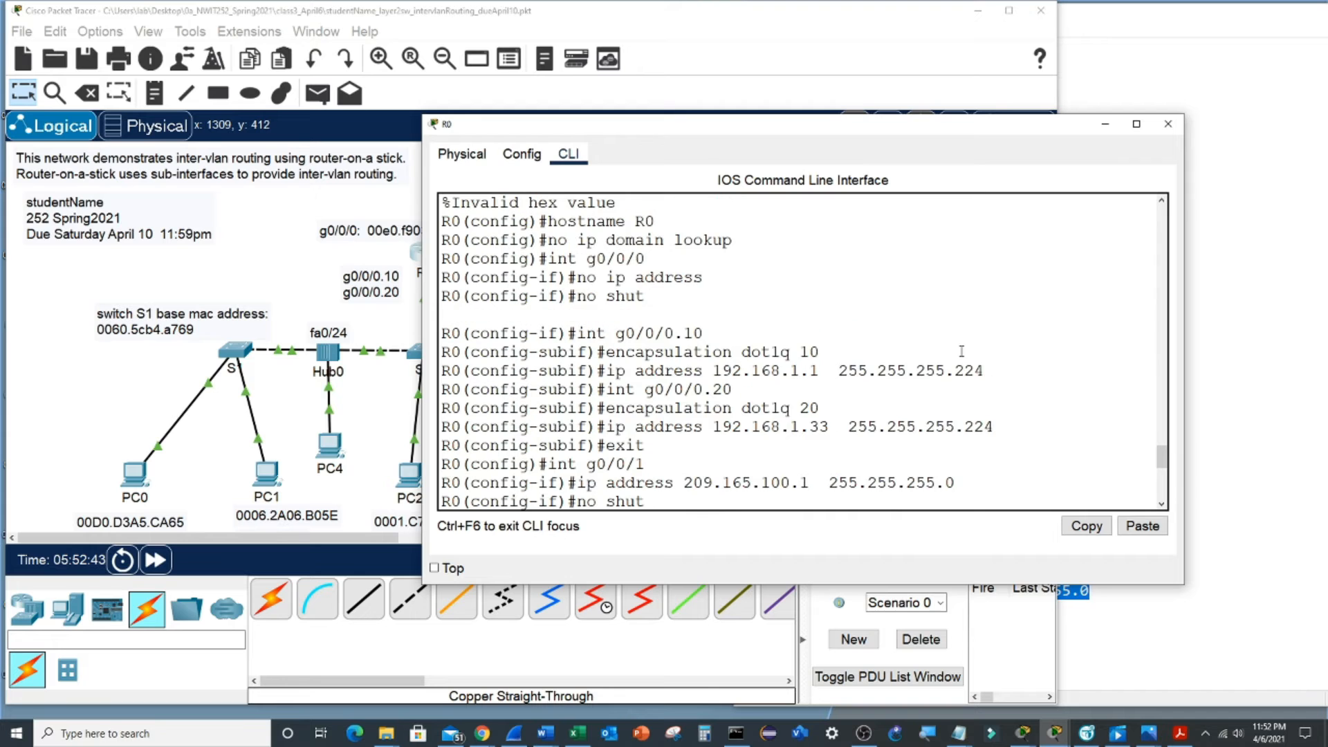
{"action": "scroll", "coordinate": [738, 294], "scroll_direction": "up", "scroll_amount": 3}
{"action": "left_click_drag", "start_coordinate": [444, 271], "coordinate": [653, 315]}
{"action": "left_click", "coordinate": [730, 320]}
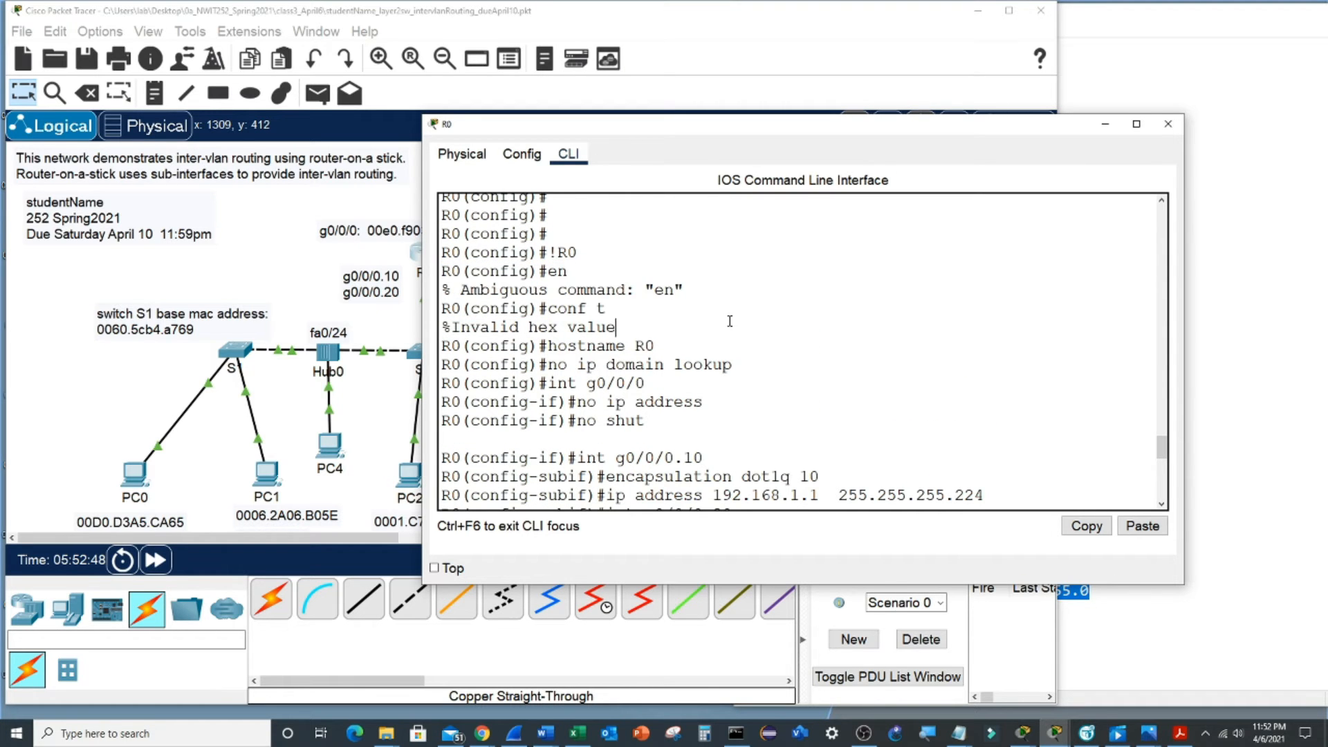
Step: Open PC0's Command Prompt and move its window clear of the topology
{"action": "left_click", "coordinate": [276, 272]}
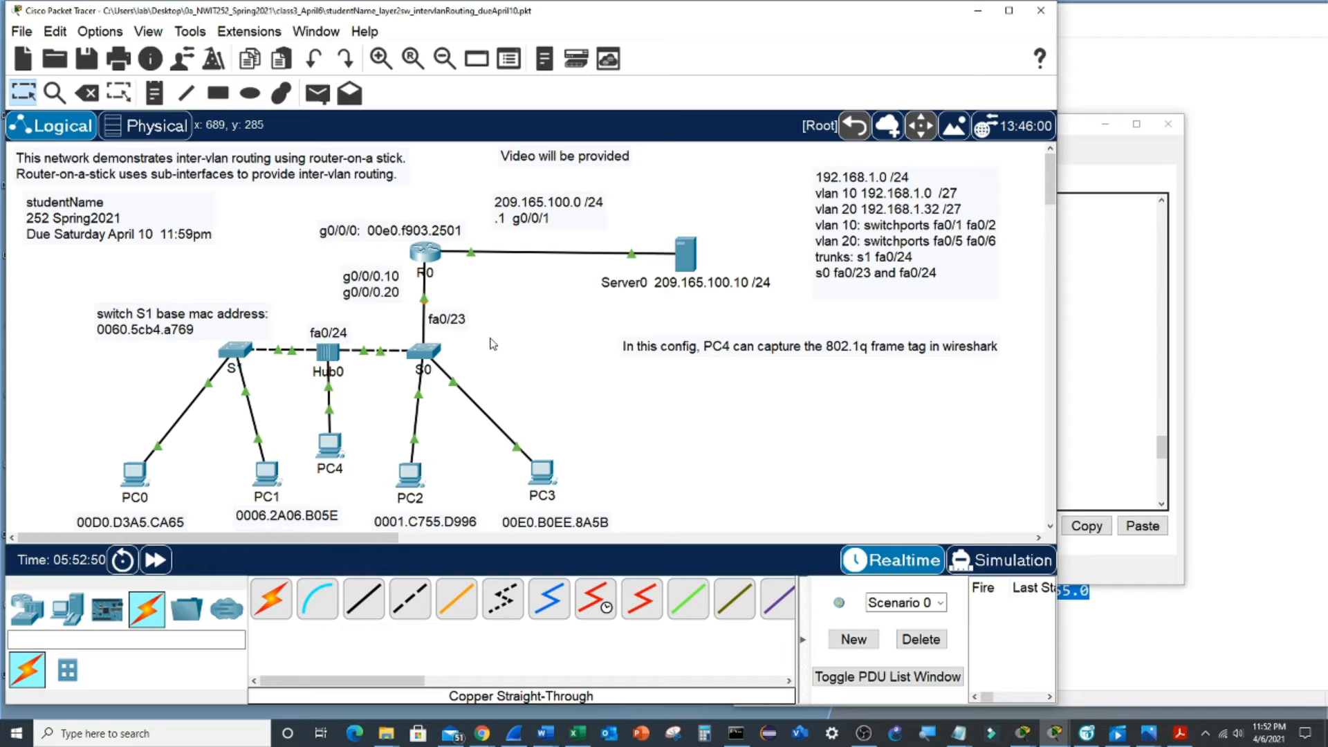
{"action": "left_click", "coordinate": [134, 475]}
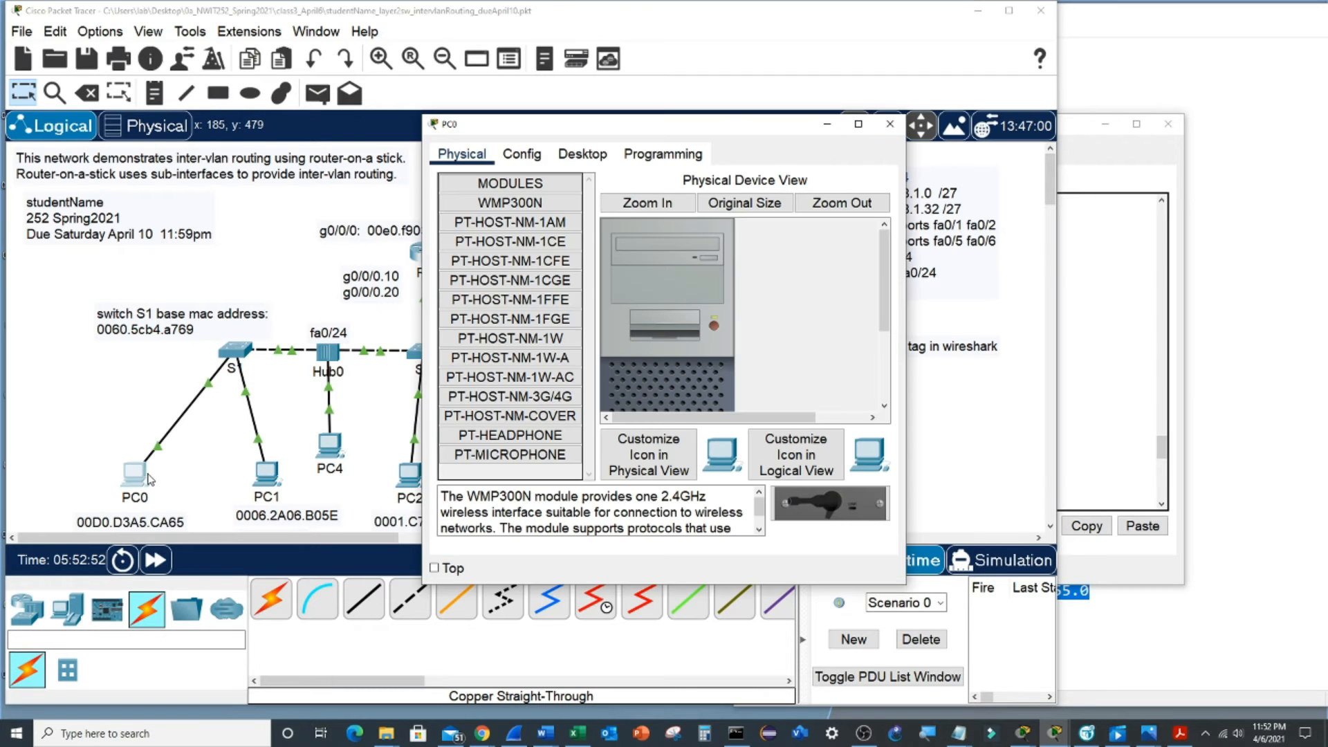
{"action": "left_click", "coordinate": [582, 153]}
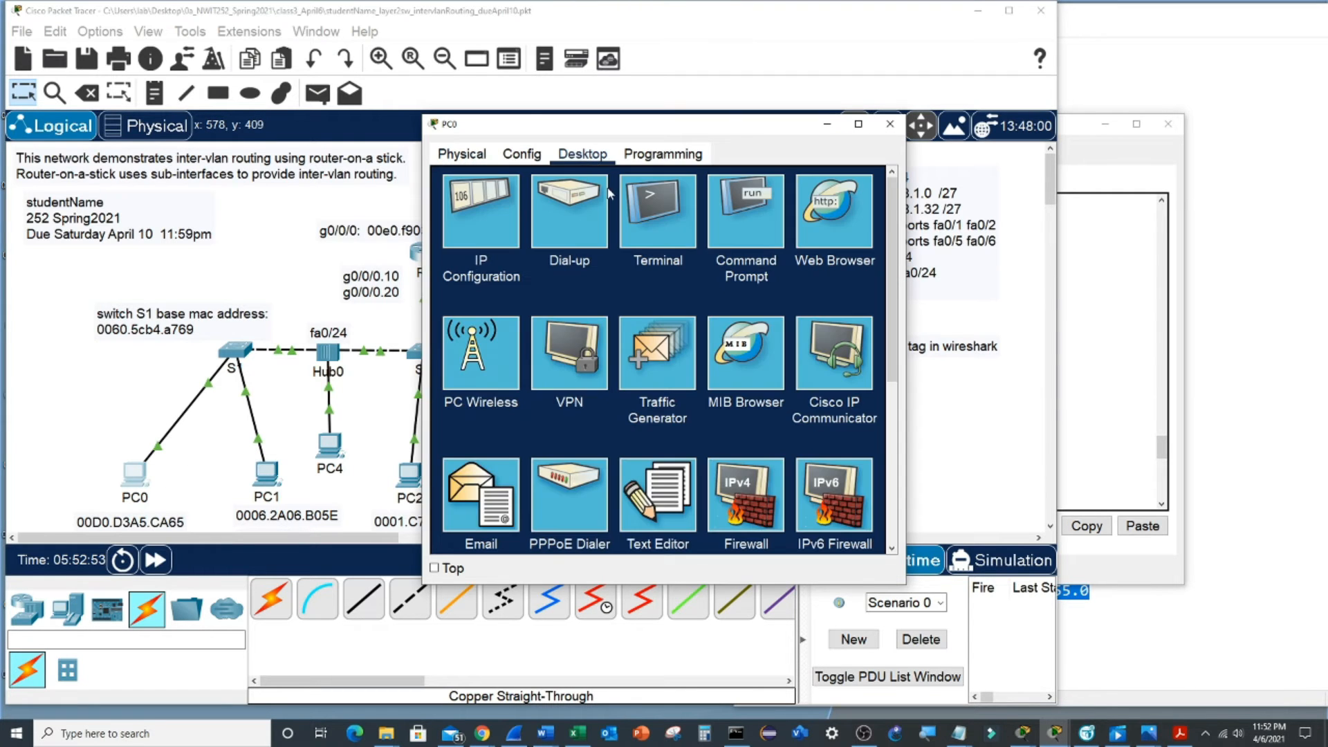
{"action": "left_click", "coordinate": [746, 223]}
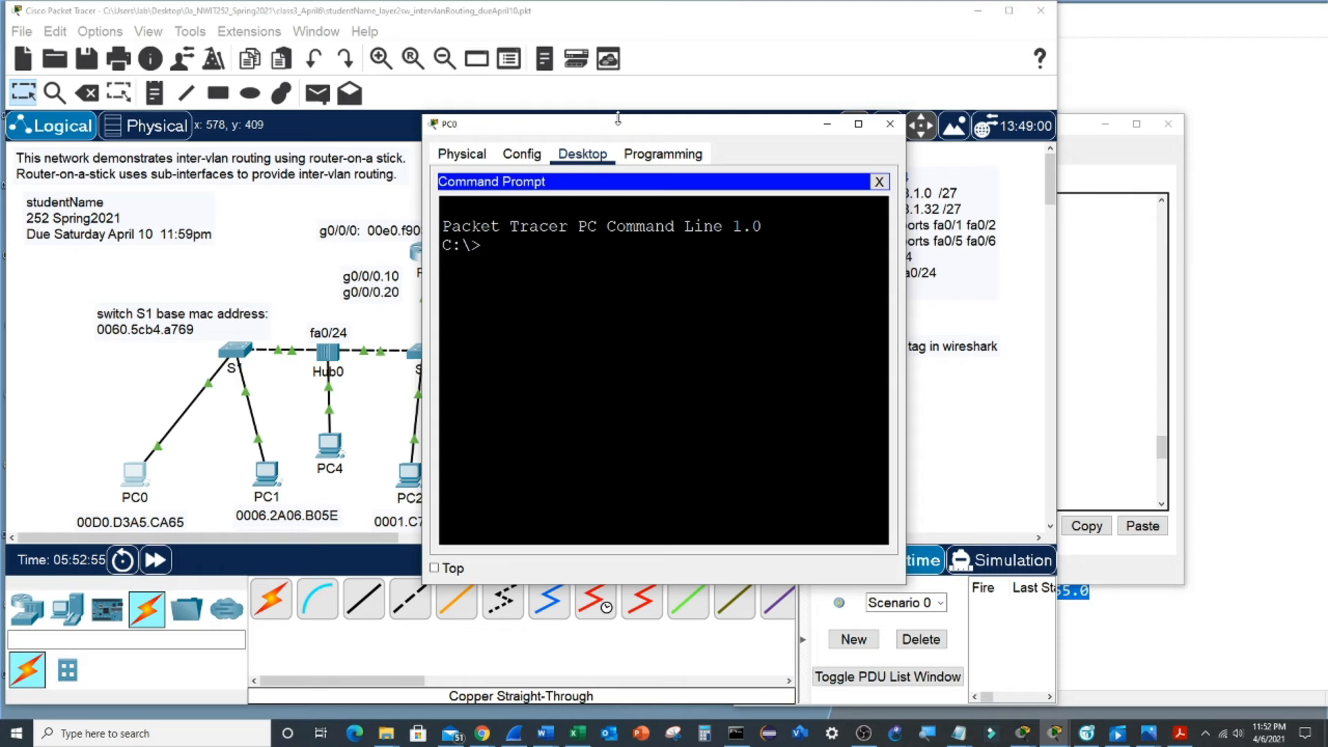
{"action": "left_click_drag", "start_coordinate": [619, 123], "coordinate": [904, 86]}
Step: Ping PC3 at 192.168.1.38 from PC0 to test routing between VLAN 10 and VLAN 20
{"action": "key", "text": "Return"}
{"action": "key", "text": "Return"}
{"action": "type", "text": "p"}
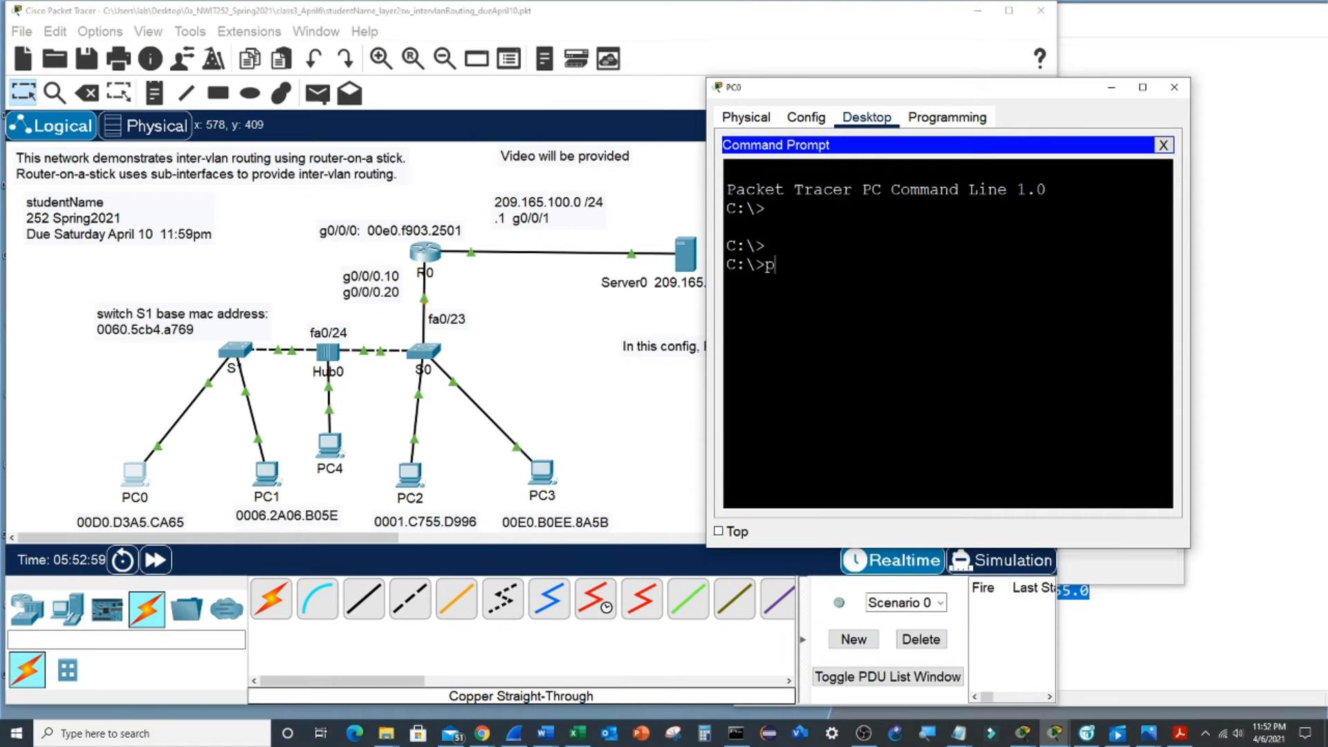
{"action": "type", "text": "ing 192.168.1.38"}
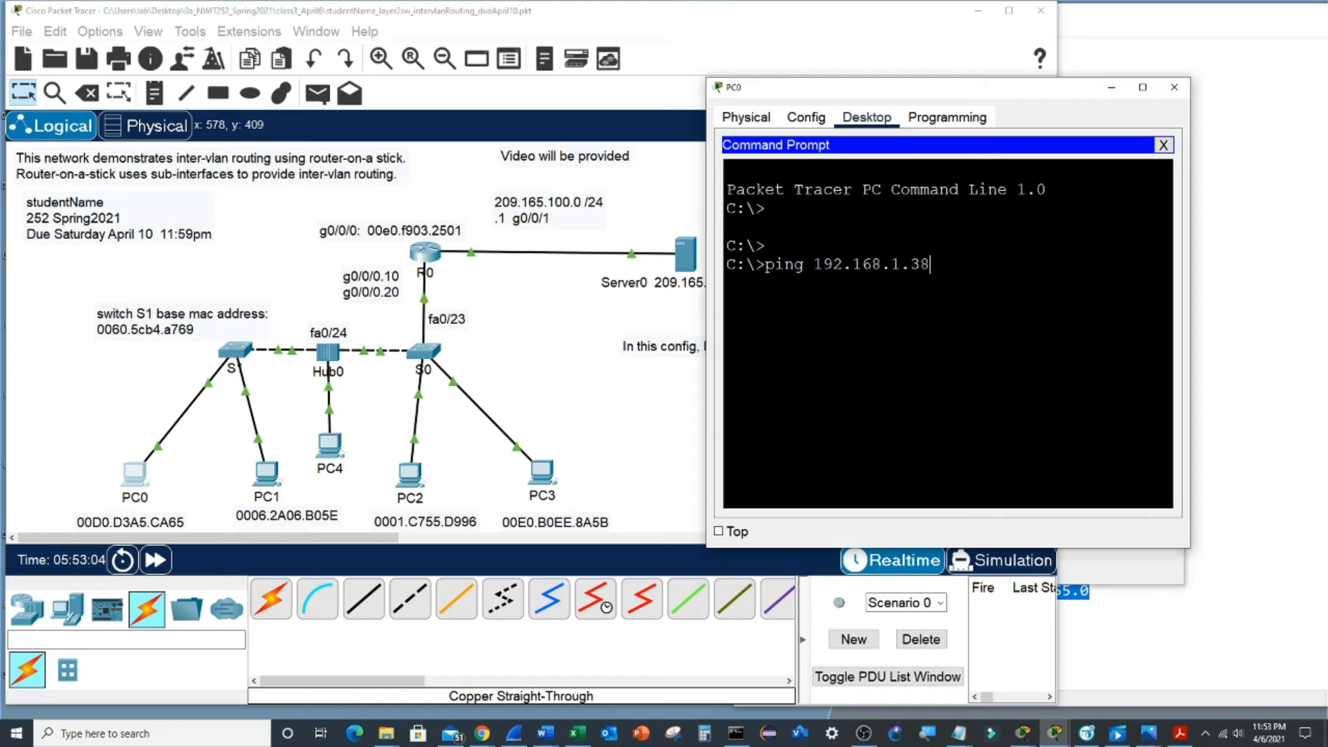
{"action": "key", "text": "Return"}
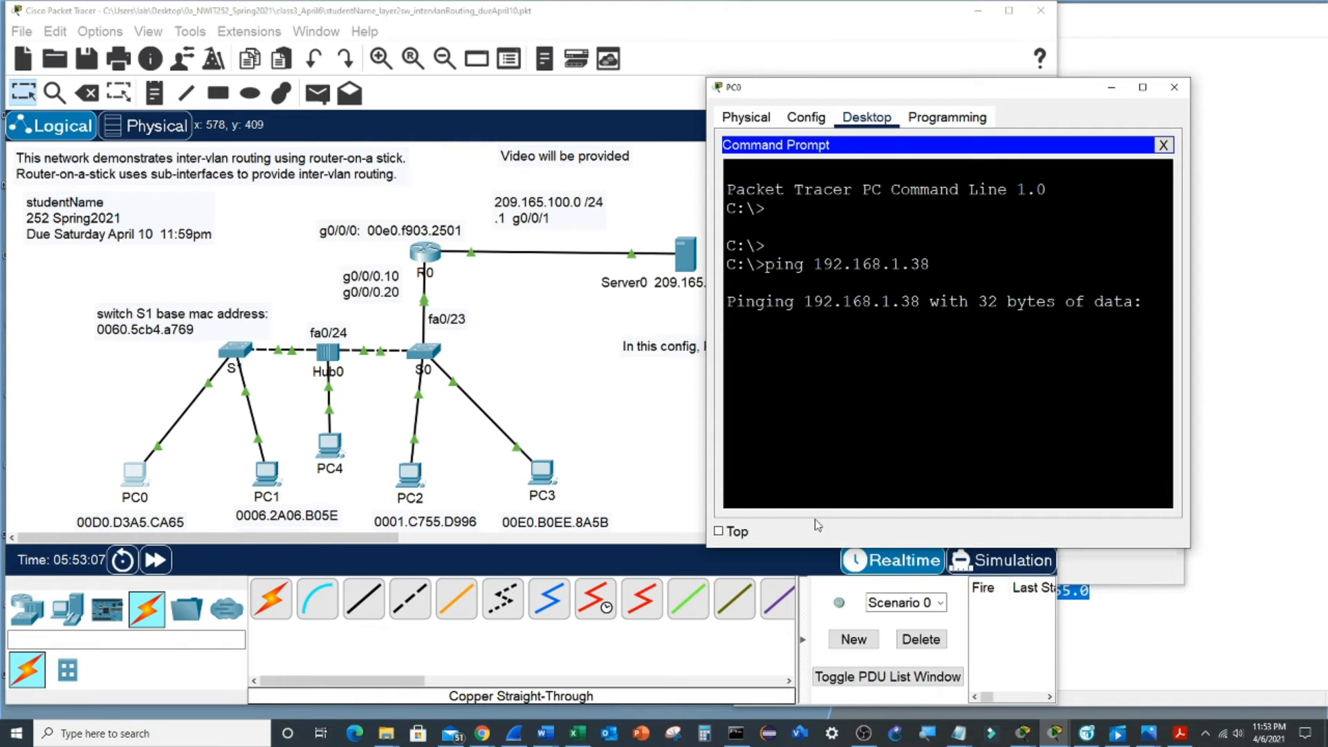
Step: Keep PC0's window always on top, widen it so the reply lines fit, and shift it off the topology
{"action": "left_click", "coordinate": [719, 531]}
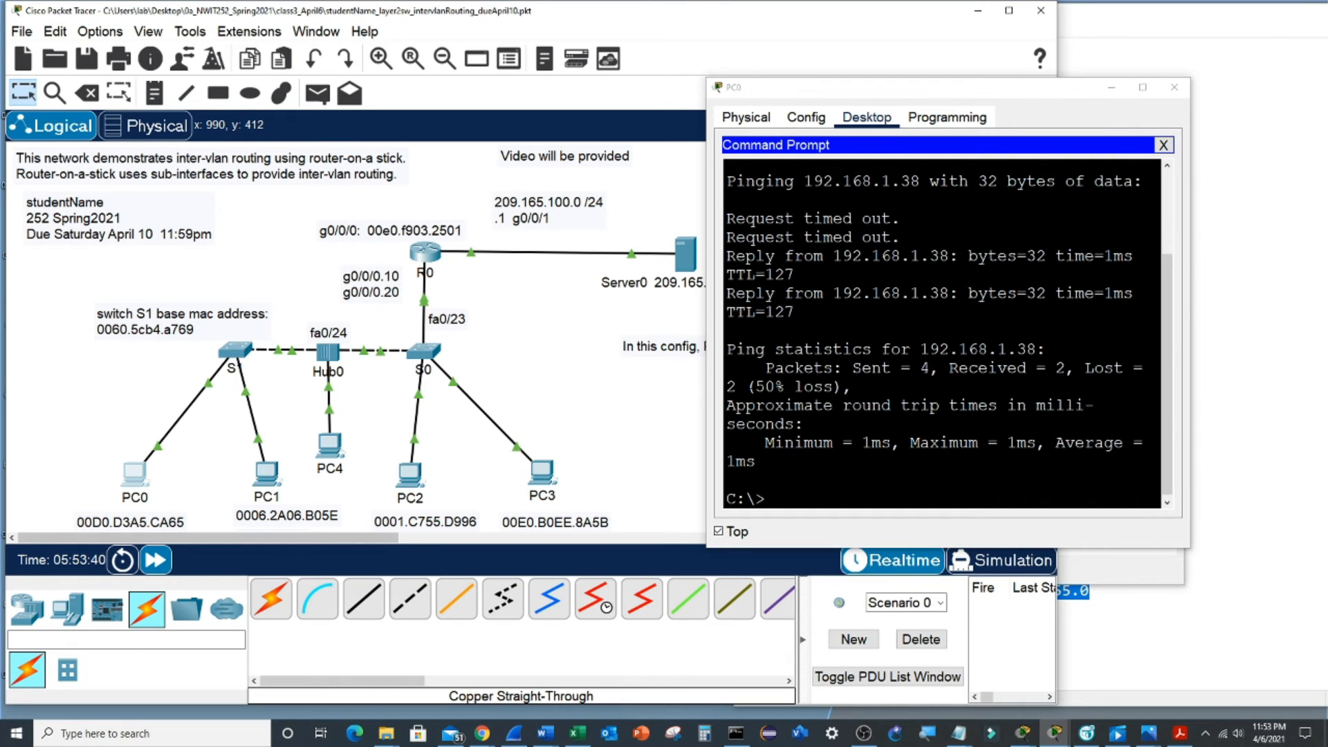
{"action": "left_click_drag", "start_coordinate": [707, 377], "coordinate": [620, 377]}
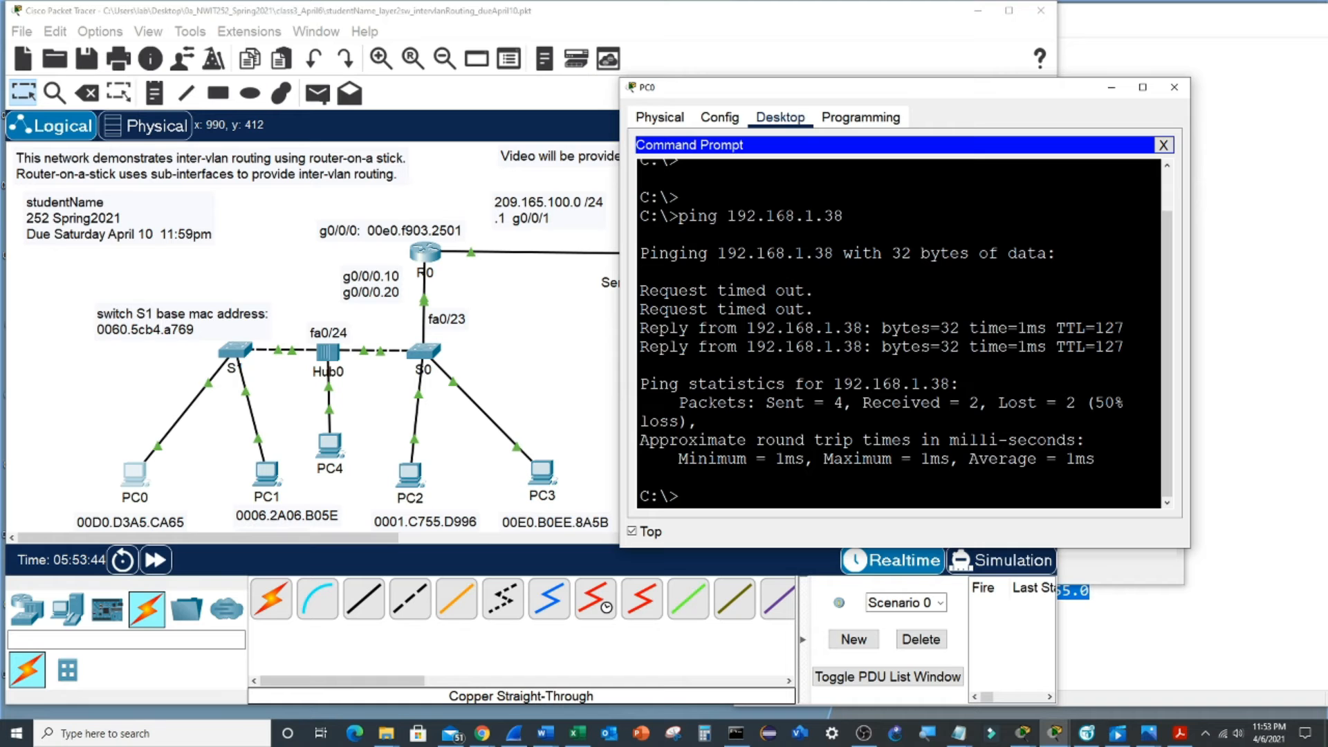
{"action": "left_click_drag", "start_coordinate": [805, 92], "coordinate": [982, 90]}
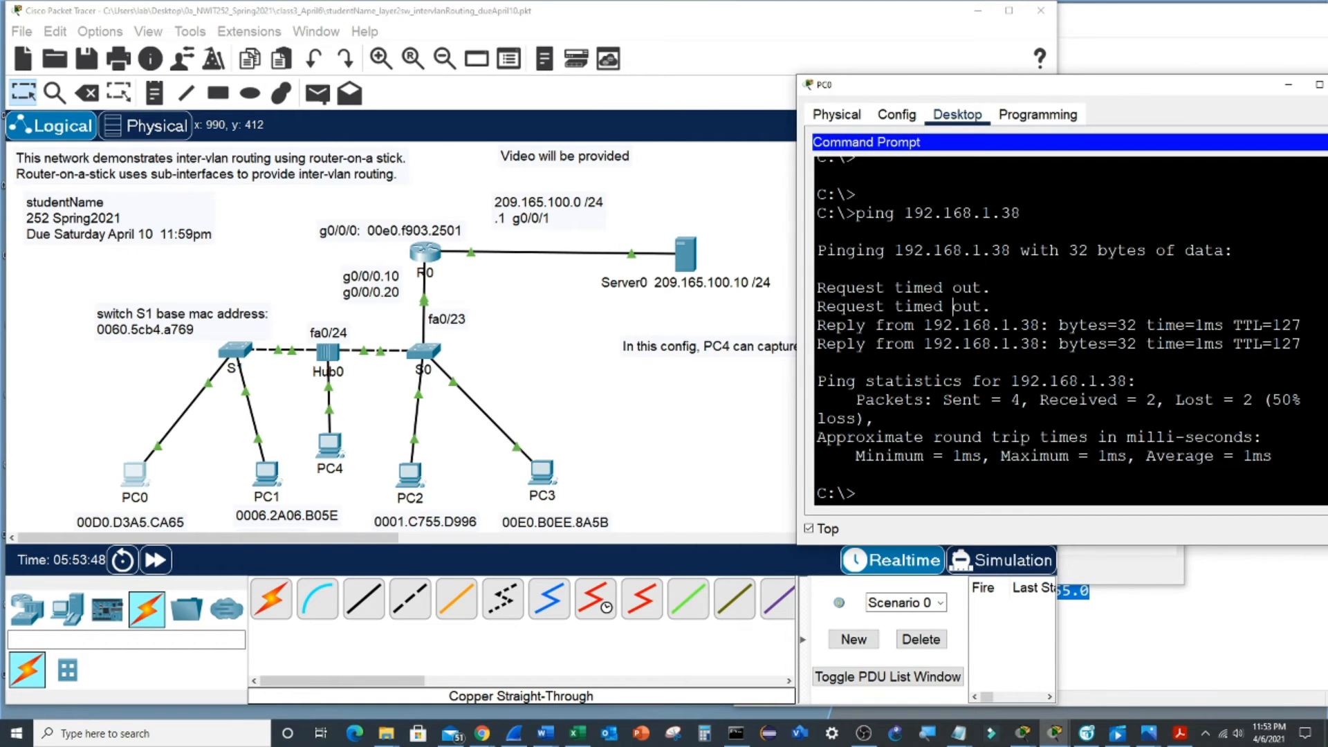
Step: Ping Server0 at 209.165.100.10 from PC0 and fast-forward the network time
{"action": "key", "text": "Up"}
{"action": "key", "text": "BackSpace"}
{"action": "key", "text": "BackSpace"}
{"action": "key", "text": "BackSpace"}
{"action": "key", "text": "BackSpace"}
{"action": "key", "text": "BackSpace"}
{"action": "key", "text": "BackSpace"}
{"action": "key", "text": "BackSpace"}
{"action": "key", "text": "BackSpace"}
{"action": "key", "text": "BackSpace"}
{"action": "key", "text": "BackSpace"}
{"action": "key", "text": "BackSpace"}
{"action": "key", "text": "BackSpace"}
{"action": "key", "text": "BackSpace"}
{"action": "key", "text": "BackSpace"}
{"action": "type", "text": "g 209.165.100.10"}
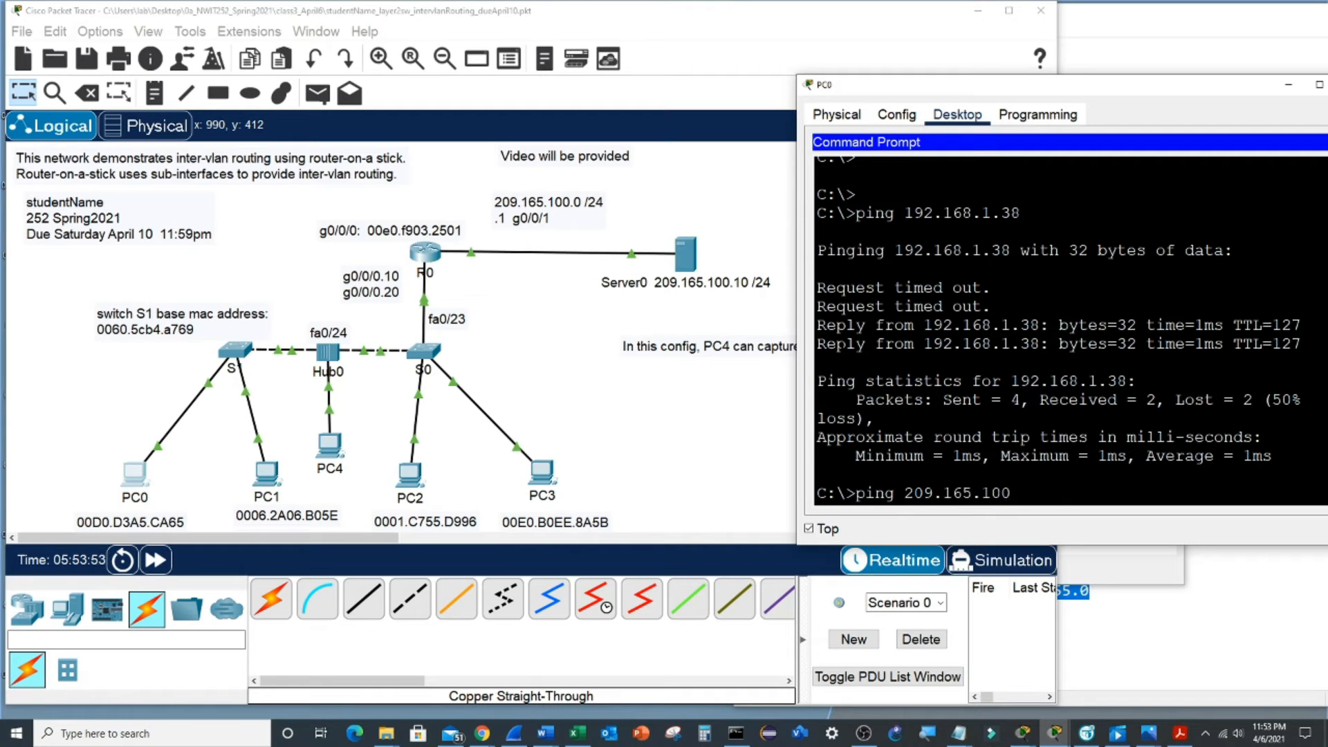
{"action": "key", "text": "Return"}
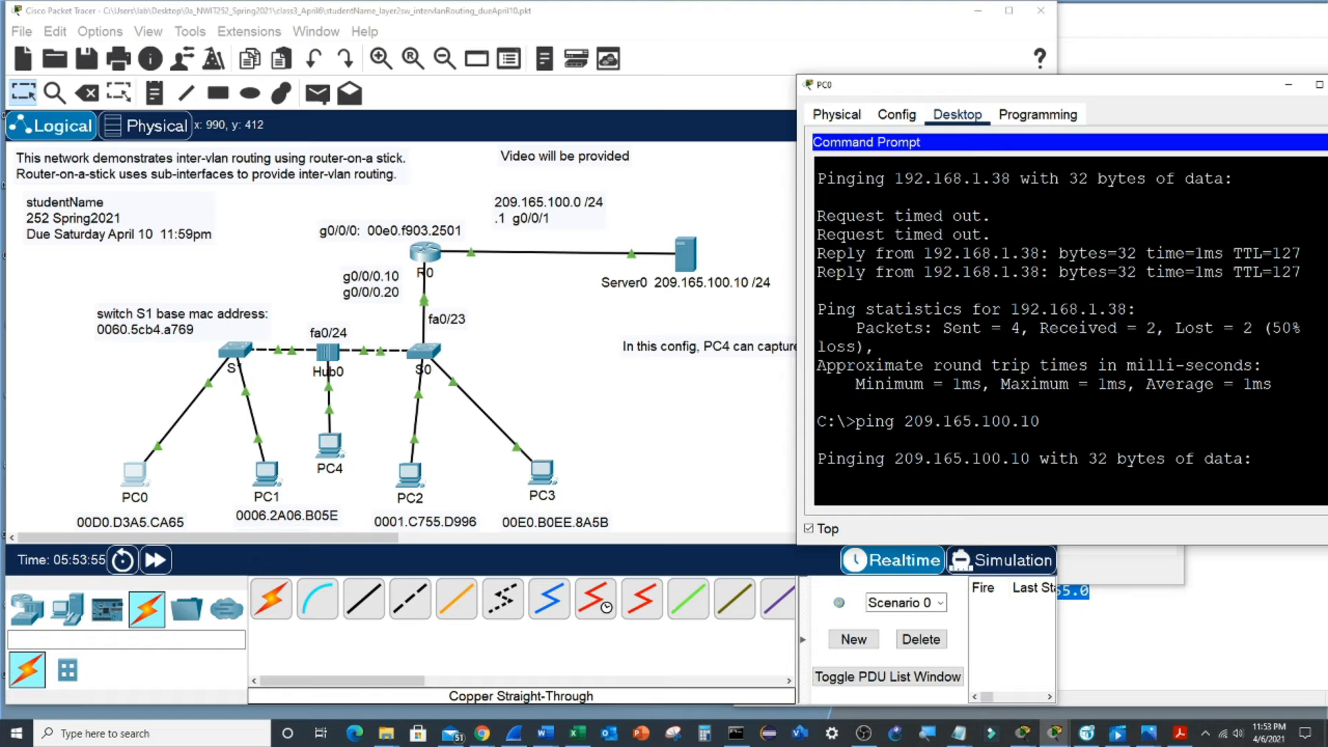
{"action": "left_click", "coordinate": [159, 561]}
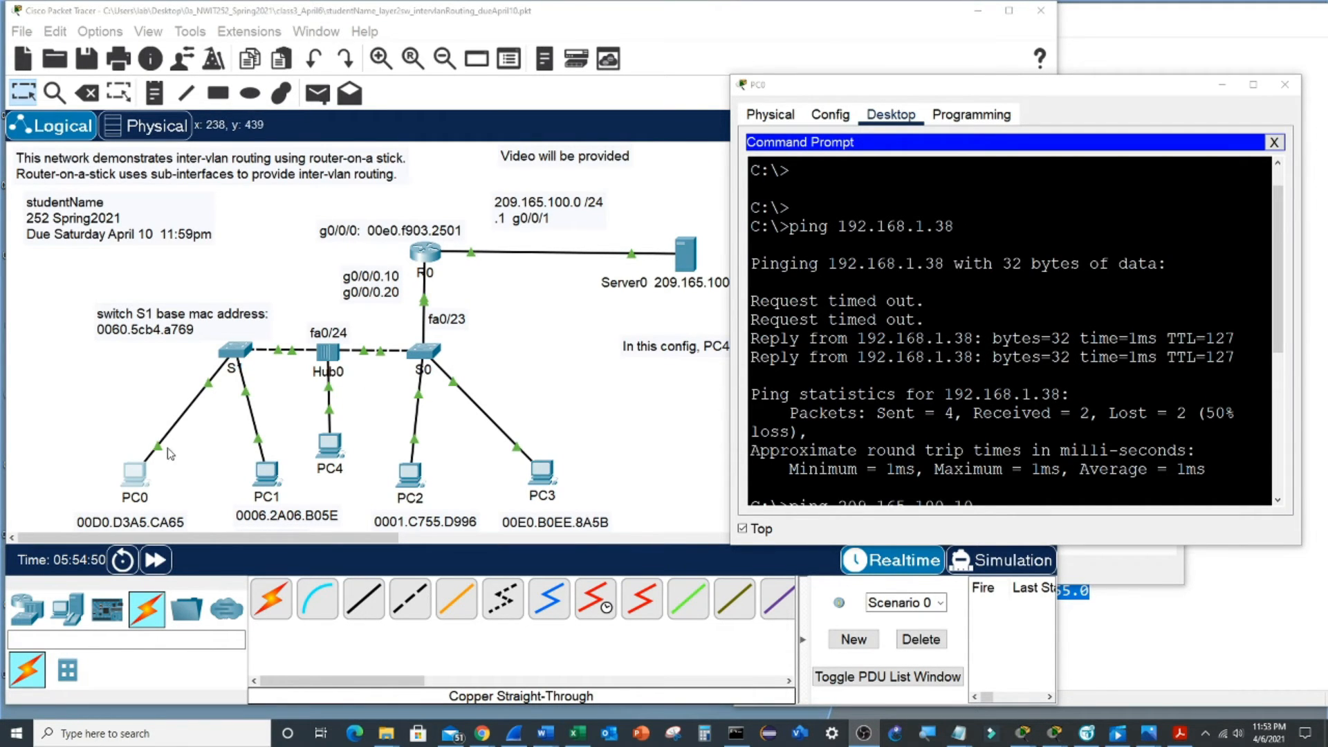
Step: Switch the network to Simulation mode and check the VLAN and host address labels under the PCs
{"action": "left_click", "coordinate": [986, 562]}
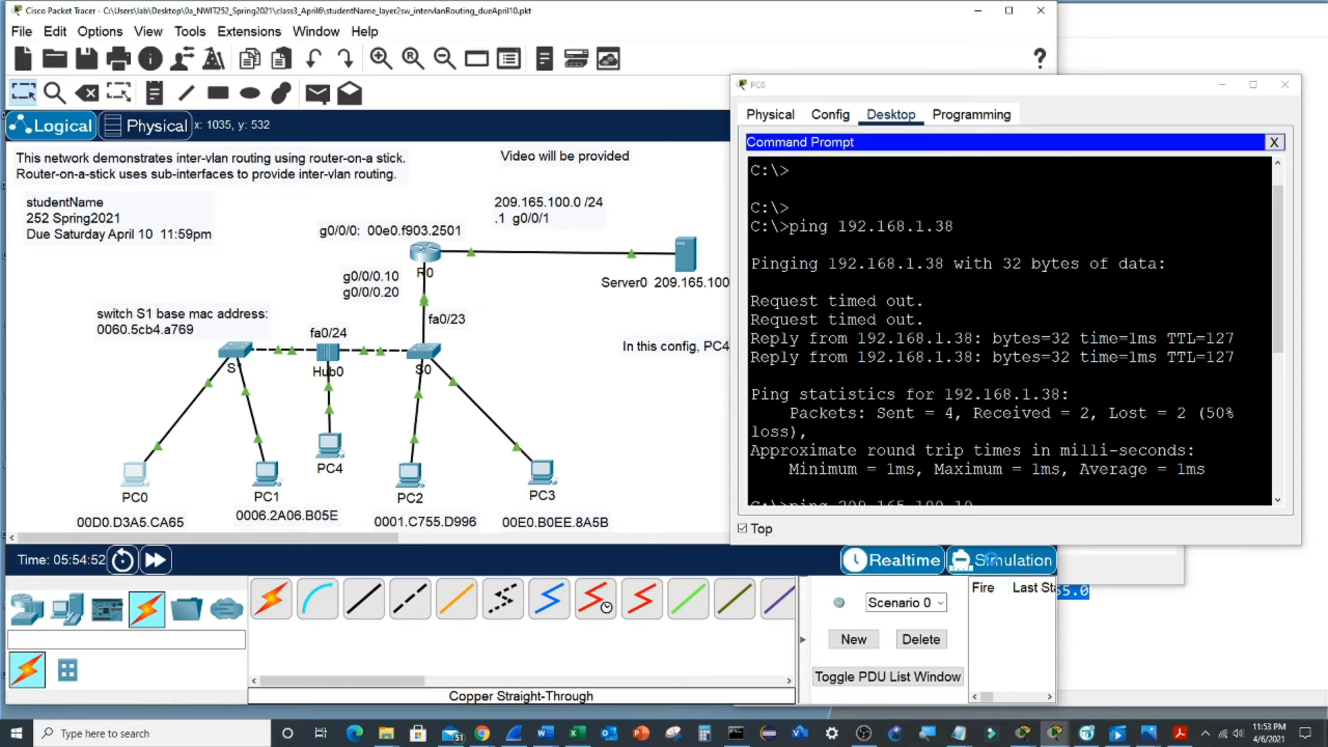
{"action": "left_click_drag", "start_coordinate": [921, 84], "coordinate": [935, 26]}
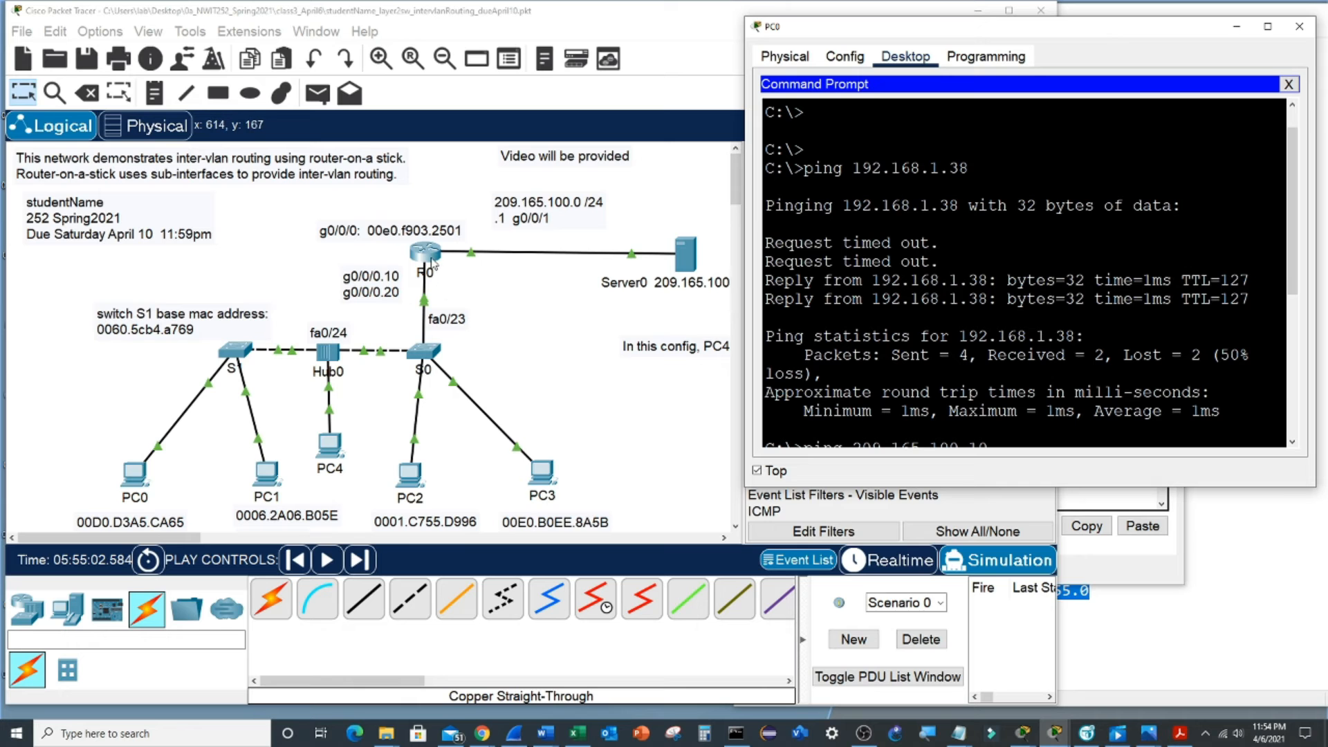
{"action": "scroll", "coordinate": [621, 467], "scroll_direction": "down", "scroll_amount": 3}
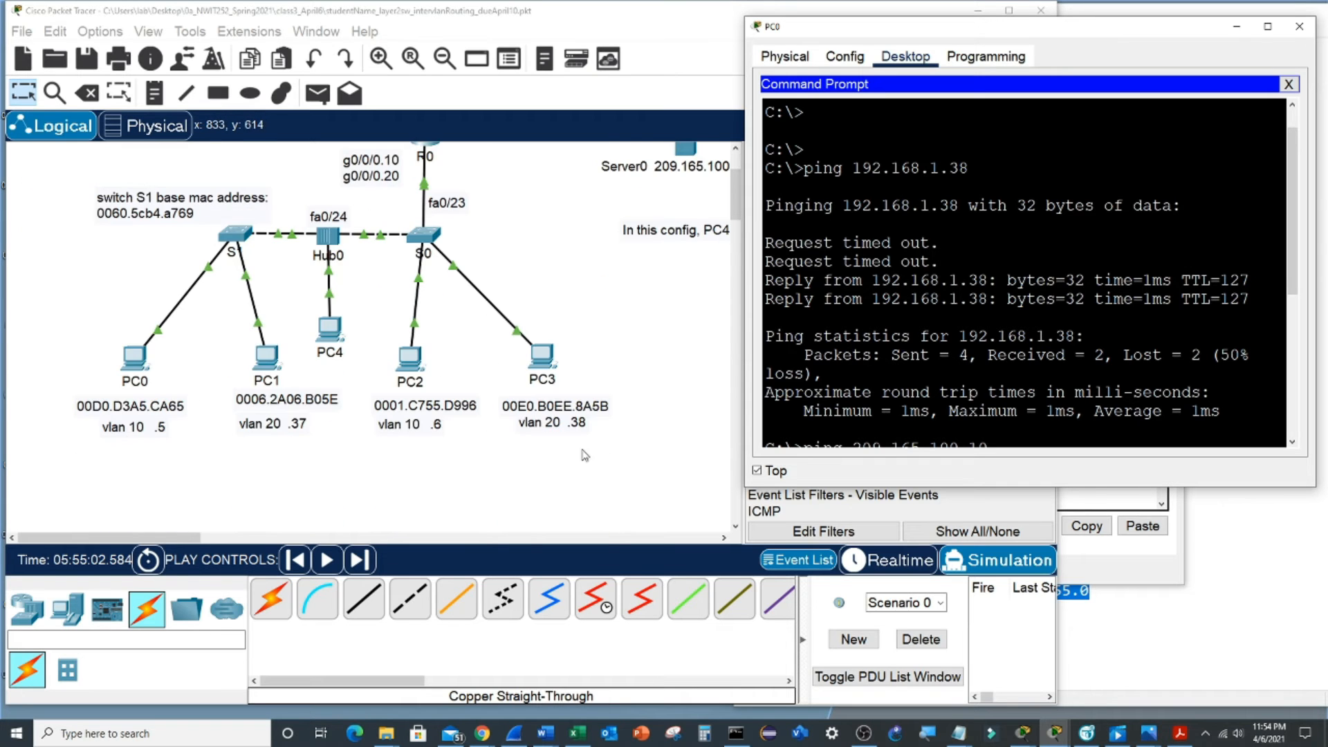
{"action": "scroll", "coordinate": [611, 429], "scroll_direction": "up", "scroll_amount": 2}
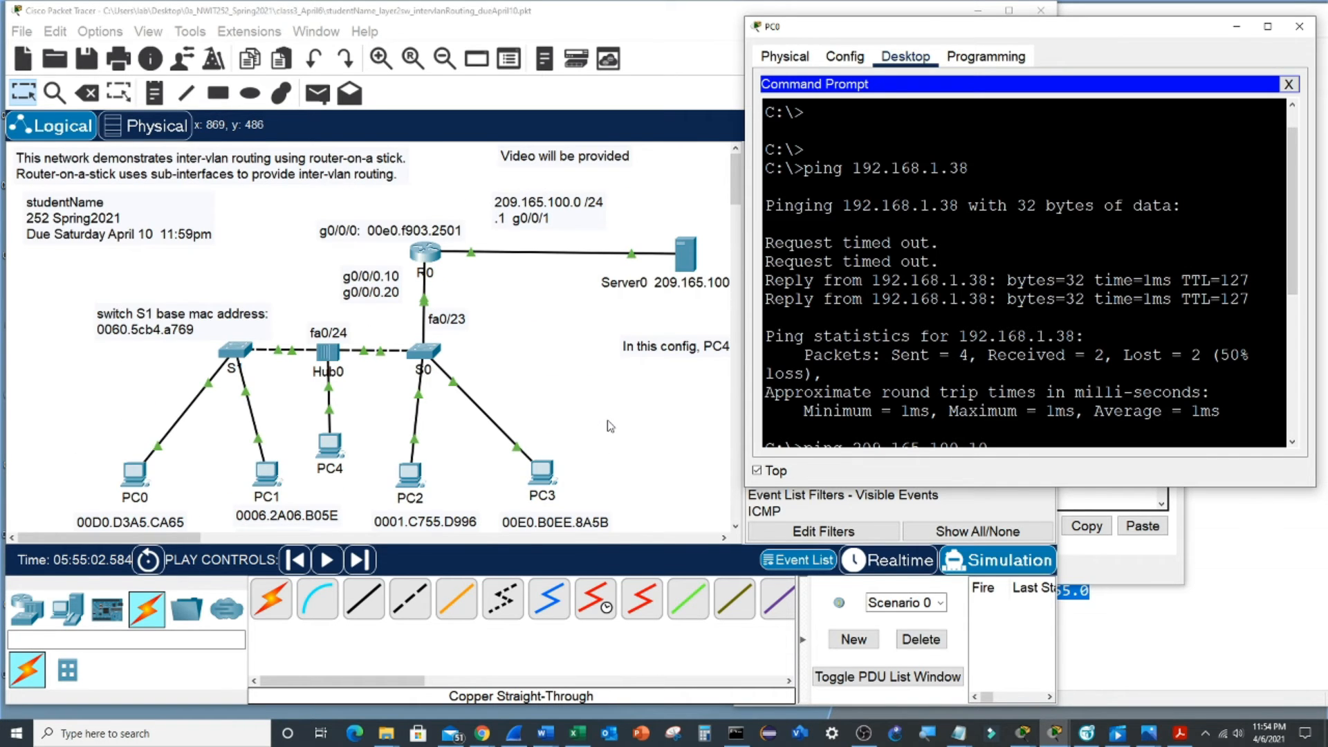
Step: Move PC3 slightly higher in the topology together with its MAC address and "vlan 20 .38" labels
{"action": "left_click_drag", "start_coordinate": [551, 472], "coordinate": [550, 482]}
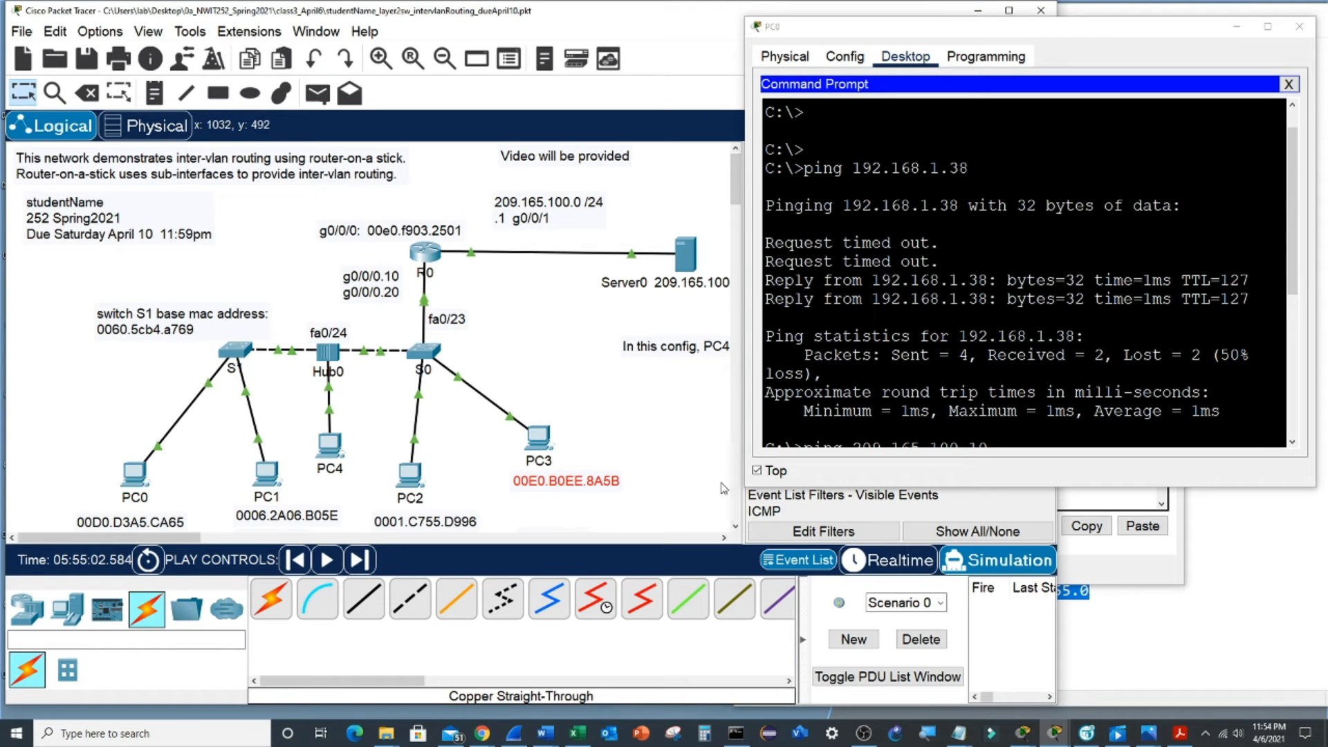
{"action": "left_click", "coordinate": [735, 525]}
{"action": "left_click_drag", "start_coordinate": [552, 502], "coordinate": [547, 461]}
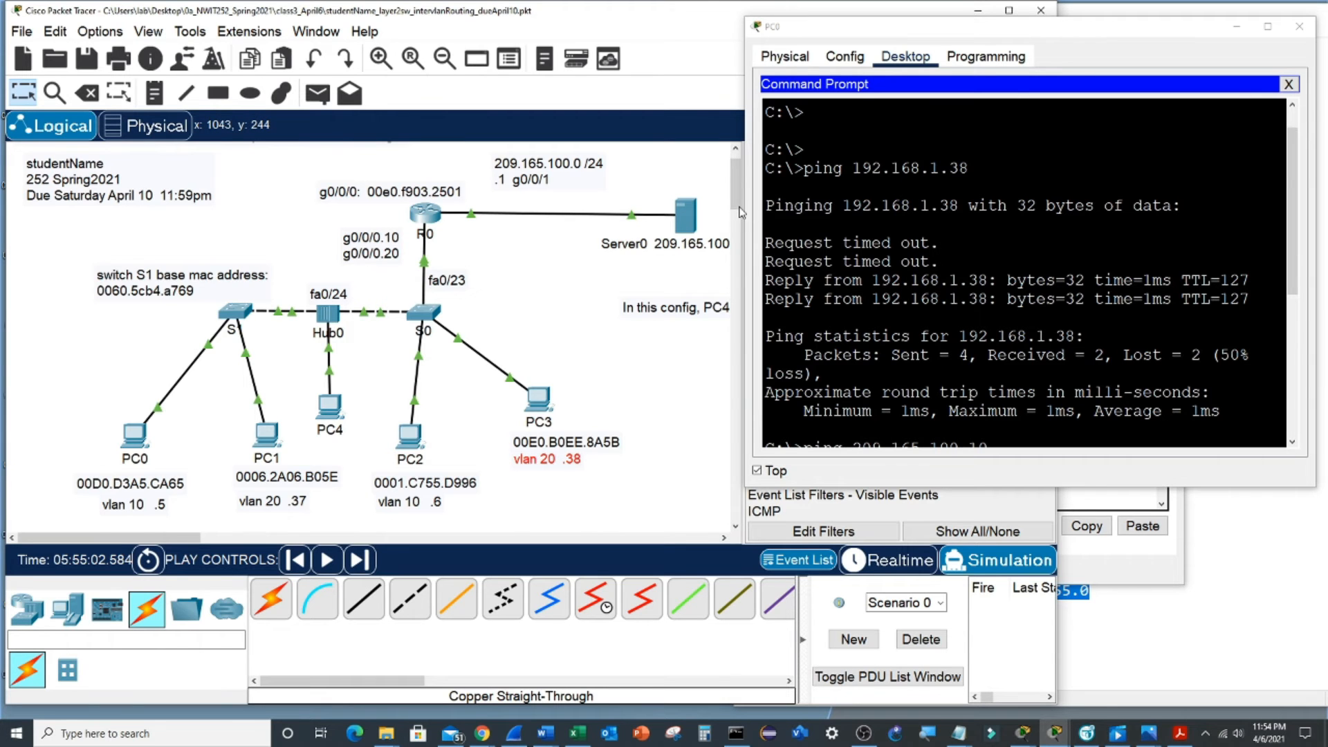
{"action": "scroll", "coordinate": [739, 207], "scroll_direction": "up", "scroll_amount": 1}
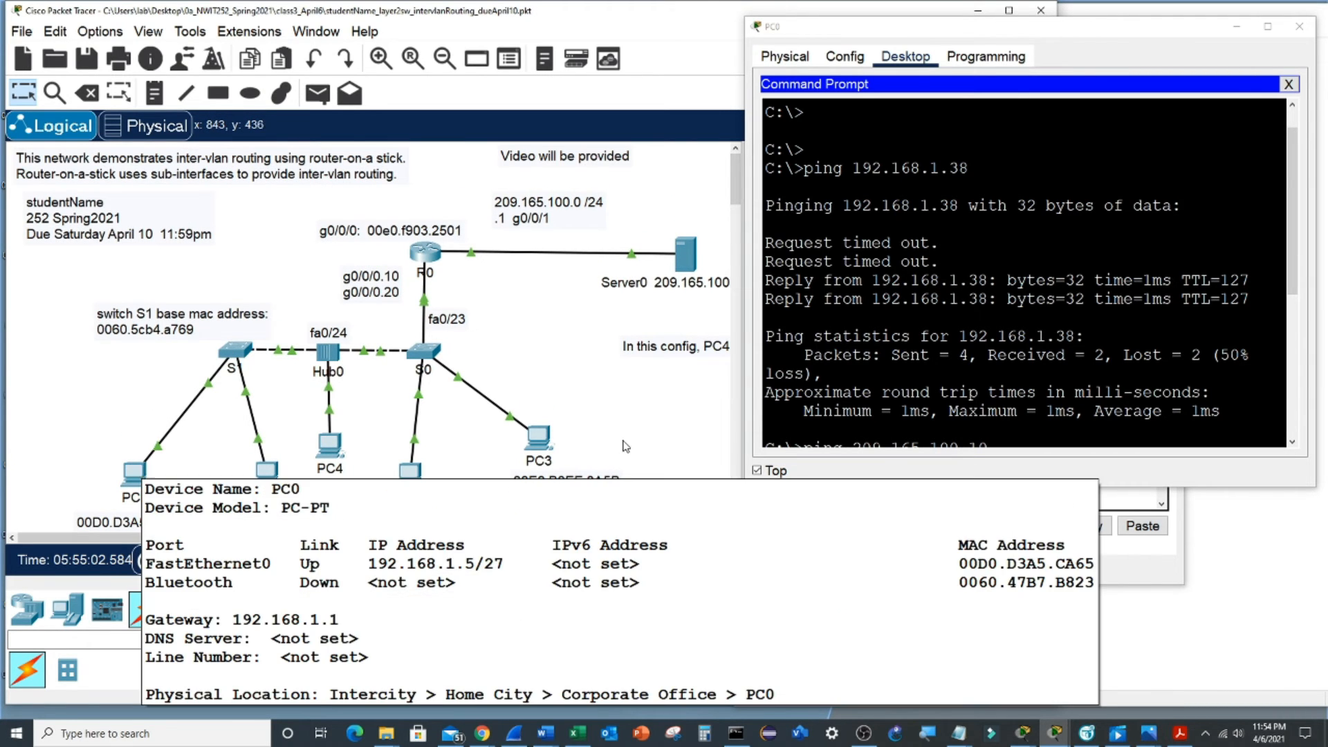
Step: Repeat the ping to 192.168.1.38 from PC0 in Simulation mode
{"action": "left_click", "coordinate": [939, 393]}
{"action": "key", "text": "Return"}
{"action": "key", "text": "Return"}
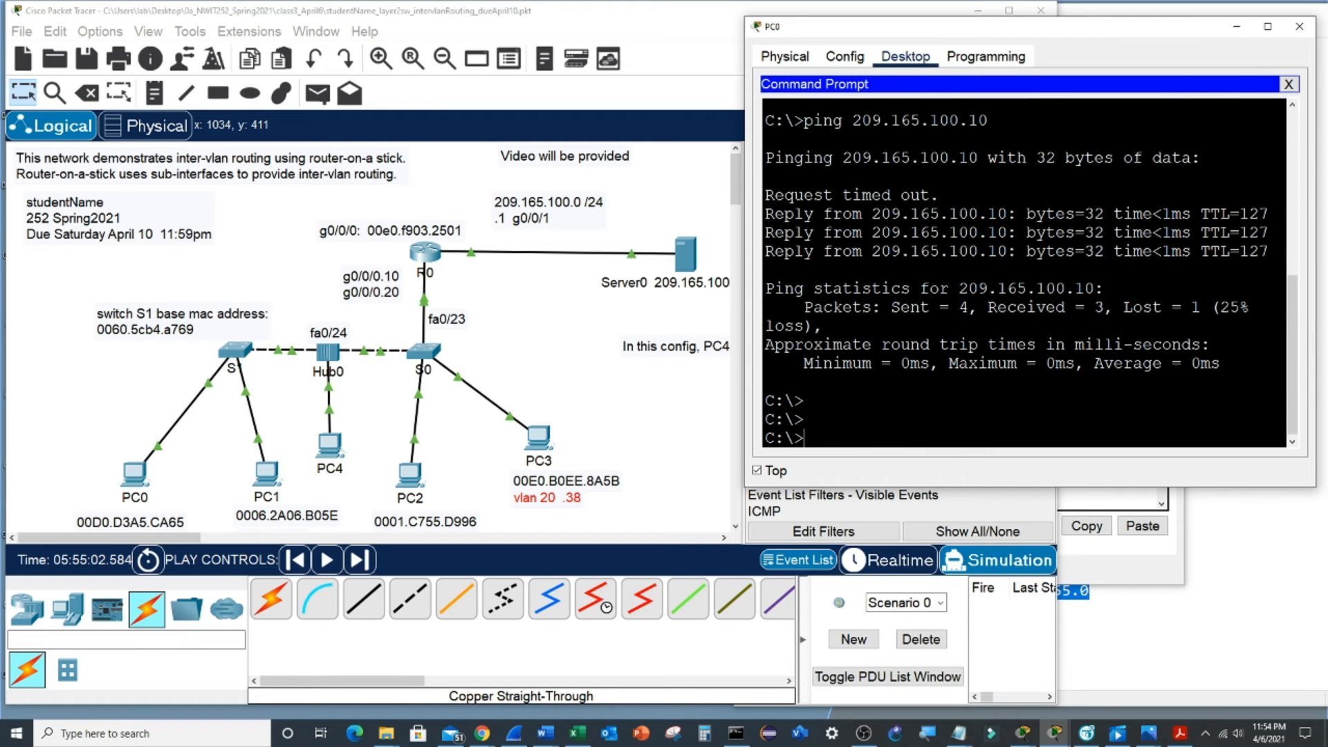
{"action": "key", "text": "Up"}
{"action": "key", "text": "Up"}
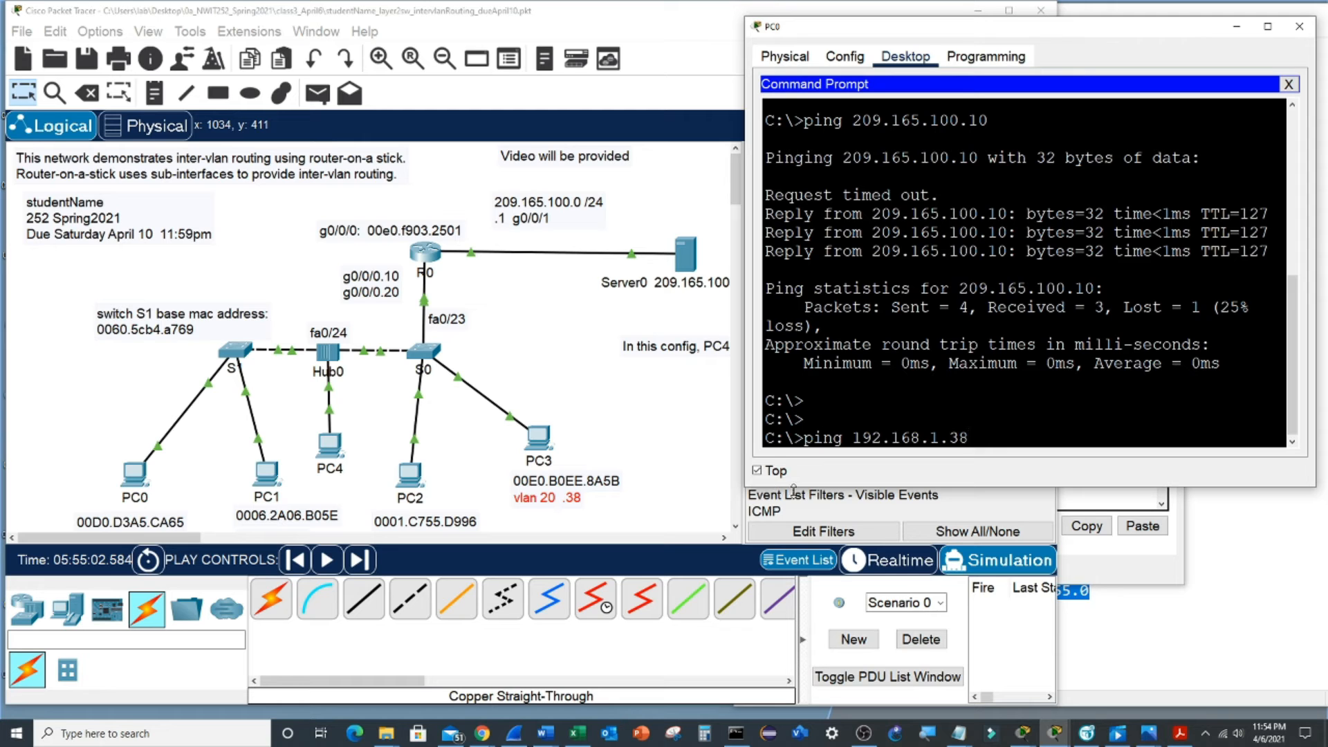
{"action": "key", "text": "Return"}
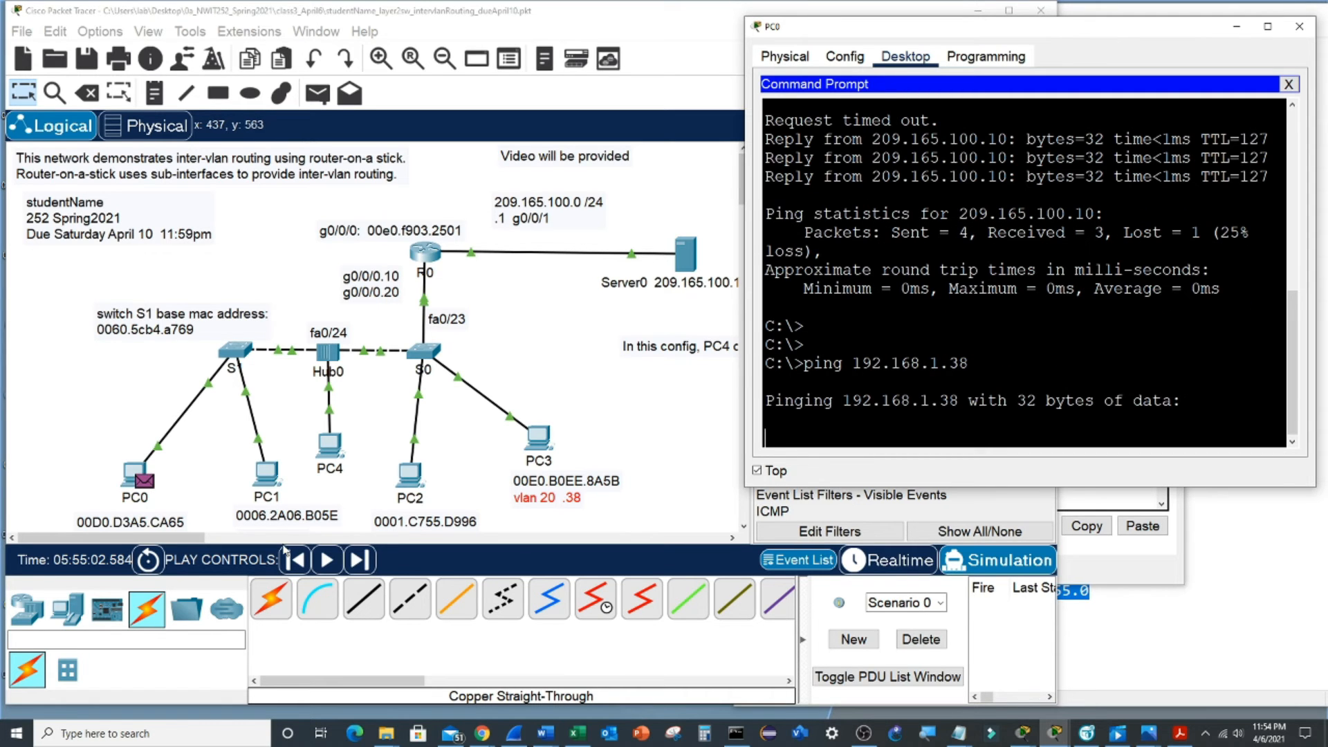
Step: Step the ICMP packet forward one hop at a time from PC0 until it reaches R0
{"action": "left_click", "coordinate": [356, 561]}
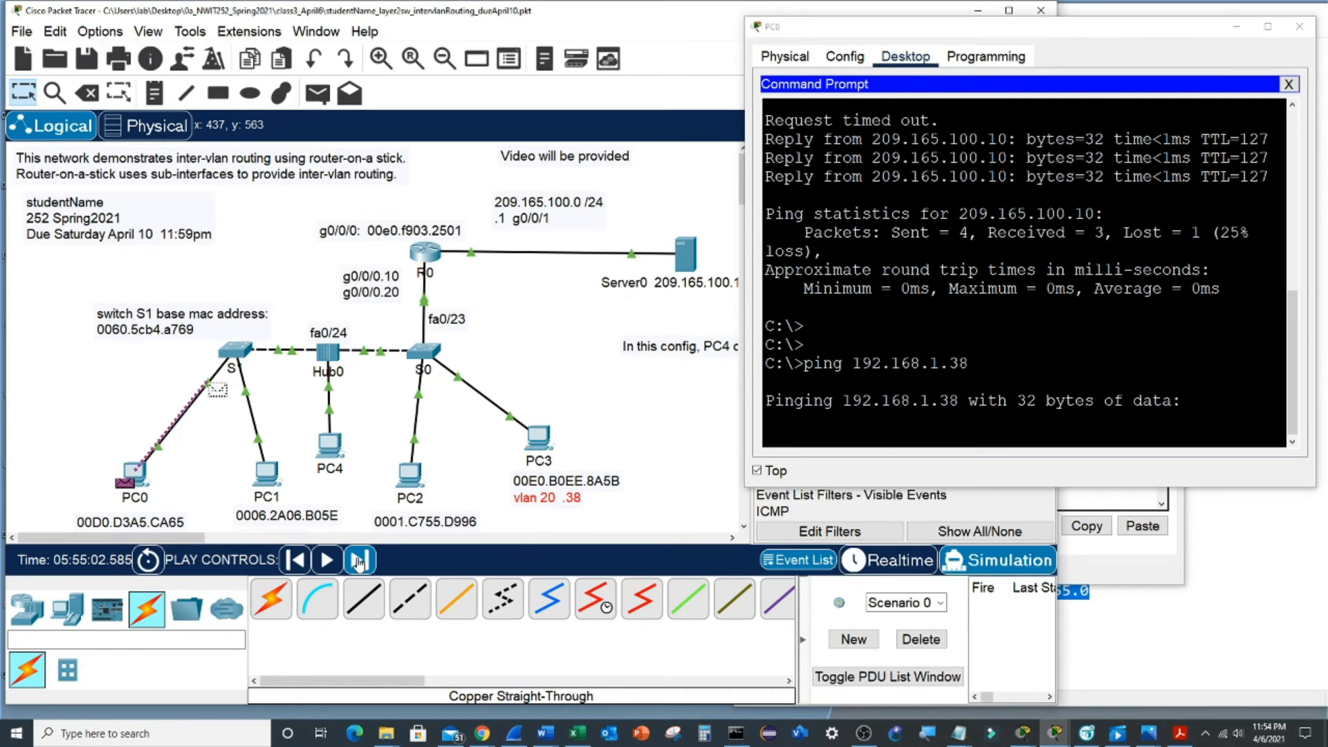
{"action": "left_click", "coordinate": [357, 562]}
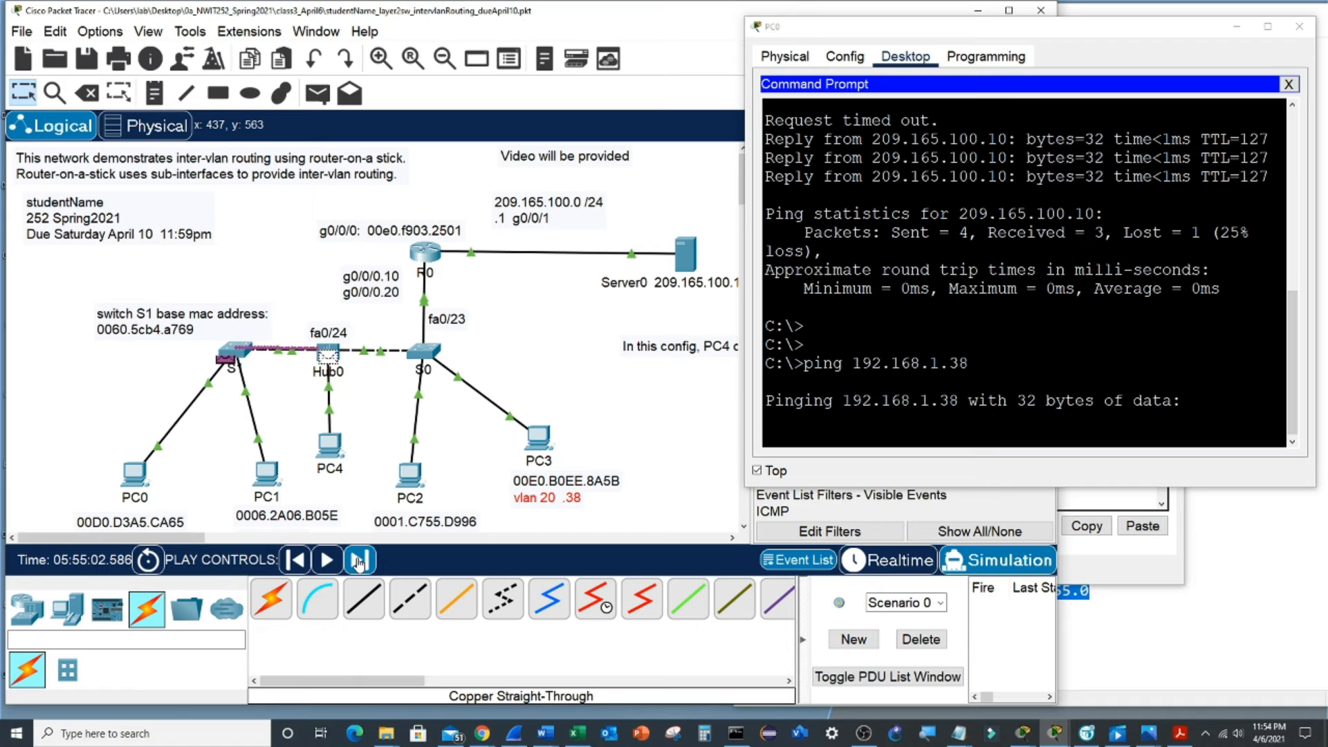
{"action": "left_click", "coordinate": [358, 562]}
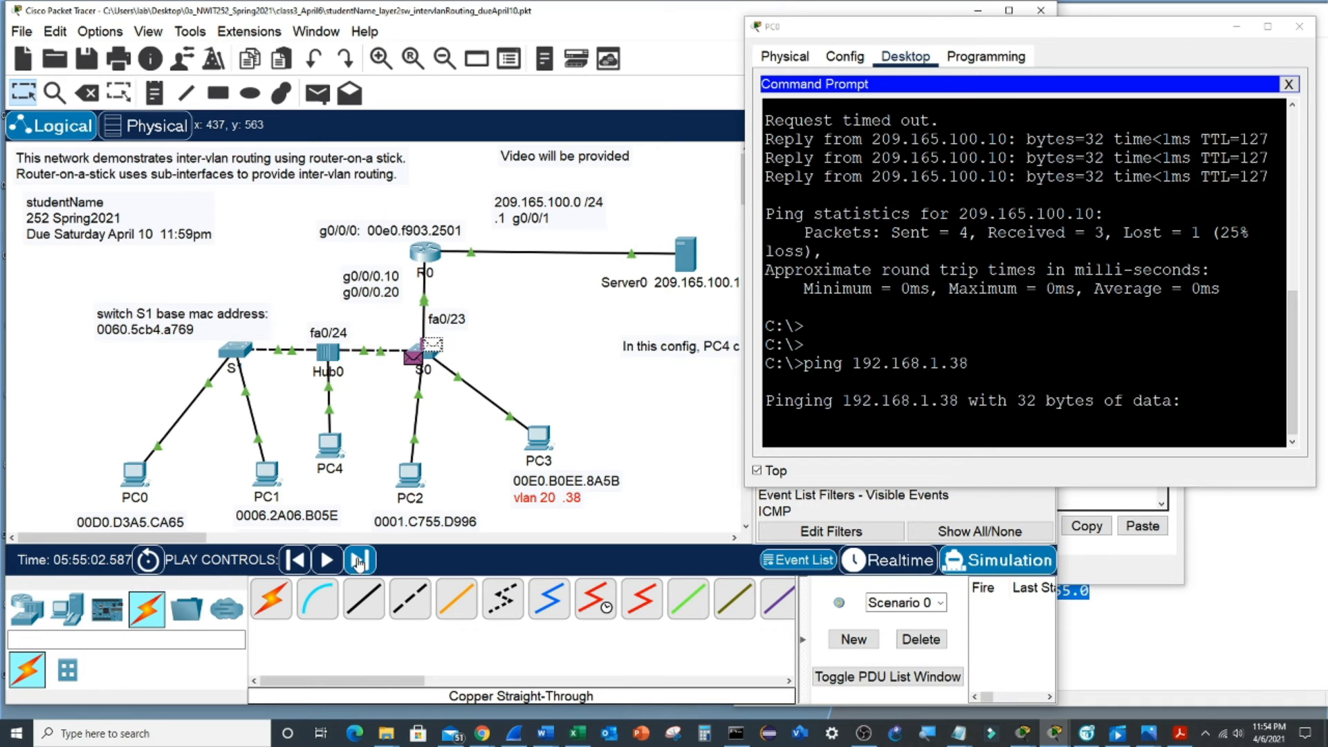
{"action": "left_click", "coordinate": [358, 562]}
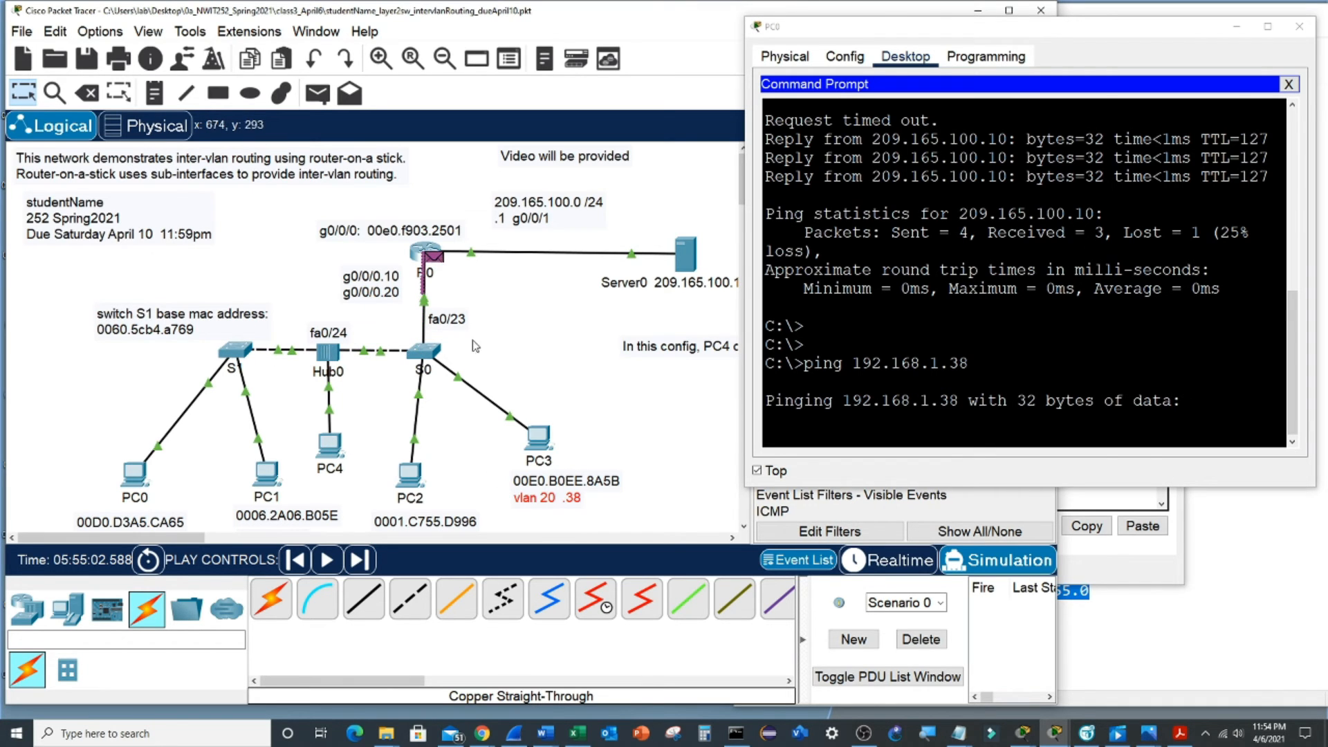
Step: Open the PDU information for the packet at R0 and display its inbound PDU details
{"action": "left_click", "coordinate": [436, 260]}
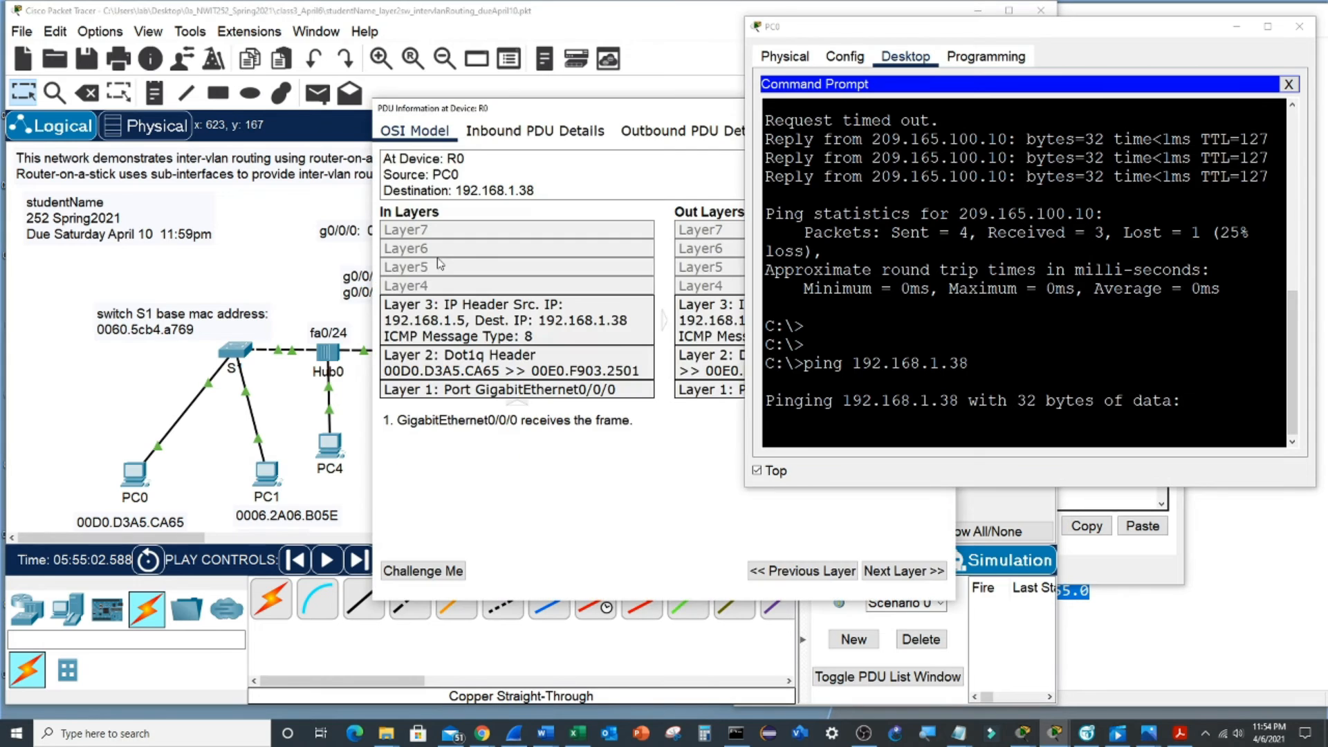
{"action": "left_click_drag", "start_coordinate": [578, 114], "coordinate": [326, 113]}
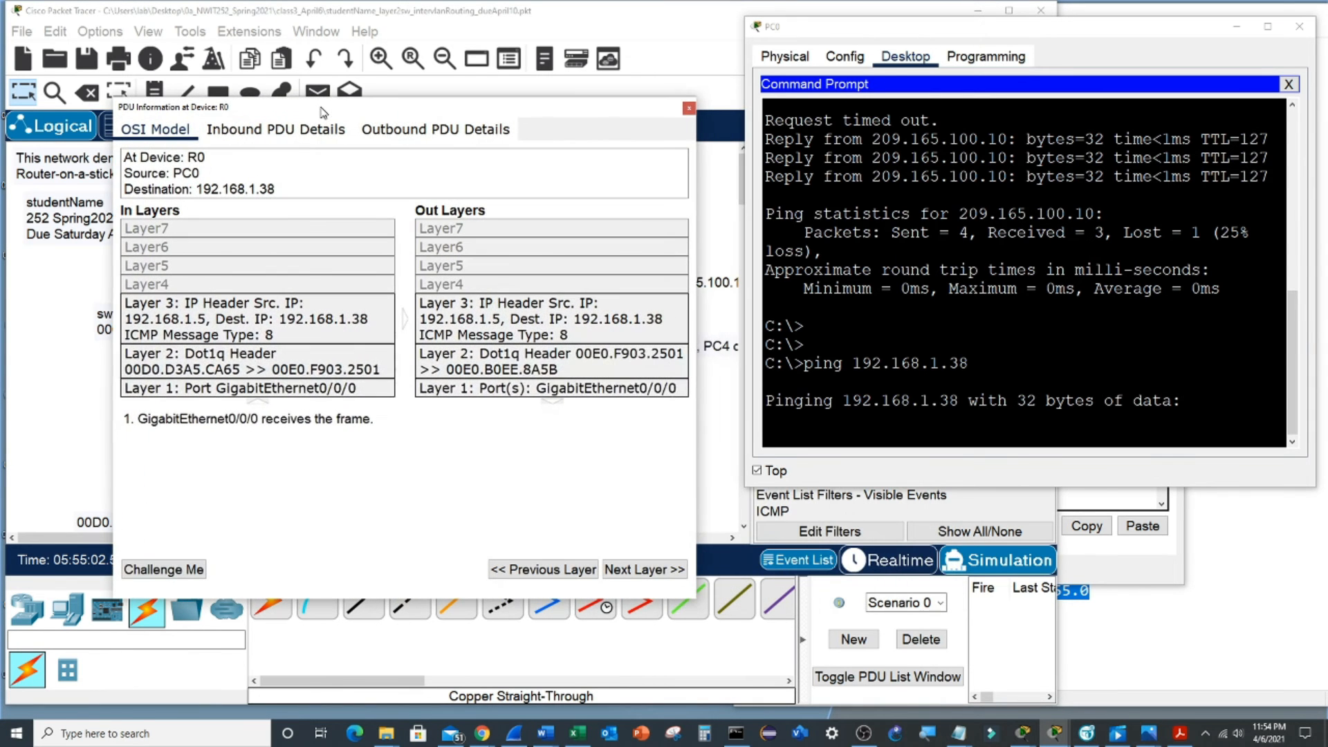
{"action": "left_click", "coordinate": [317, 135]}
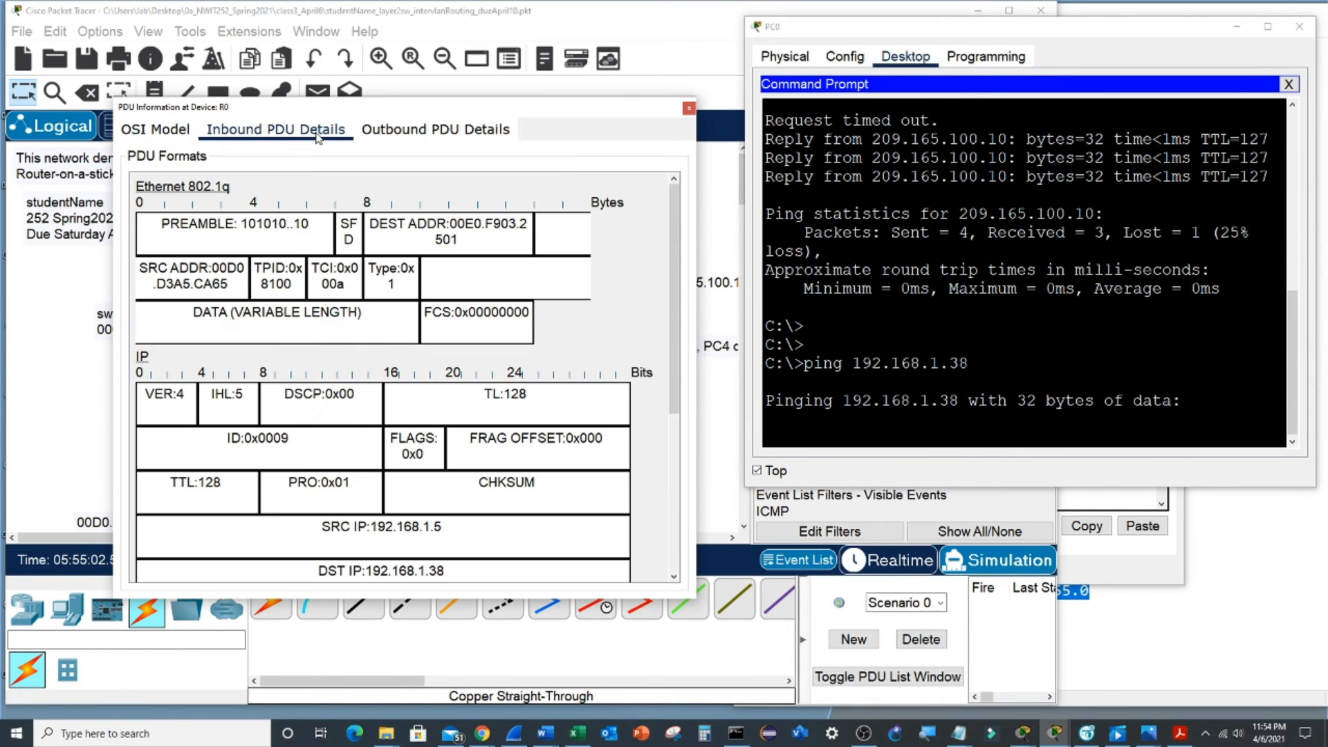
Step: Reposition and enlarge R0's PDU window to examine the full inbound Ethernet 802.1q and IP headers
{"action": "left_click_drag", "start_coordinate": [391, 109], "coordinate": [404, 369]}
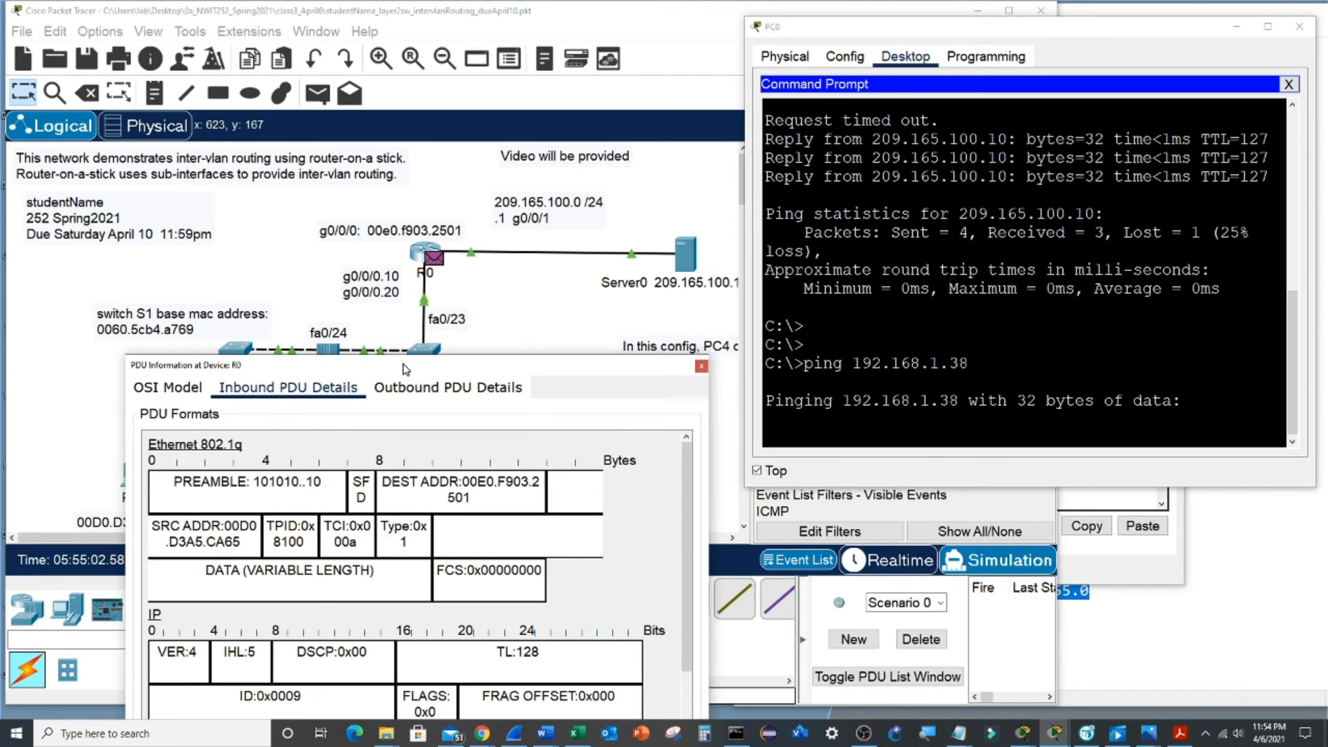
{"action": "left_click_drag", "start_coordinate": [405, 369], "coordinate": [368, 124]}
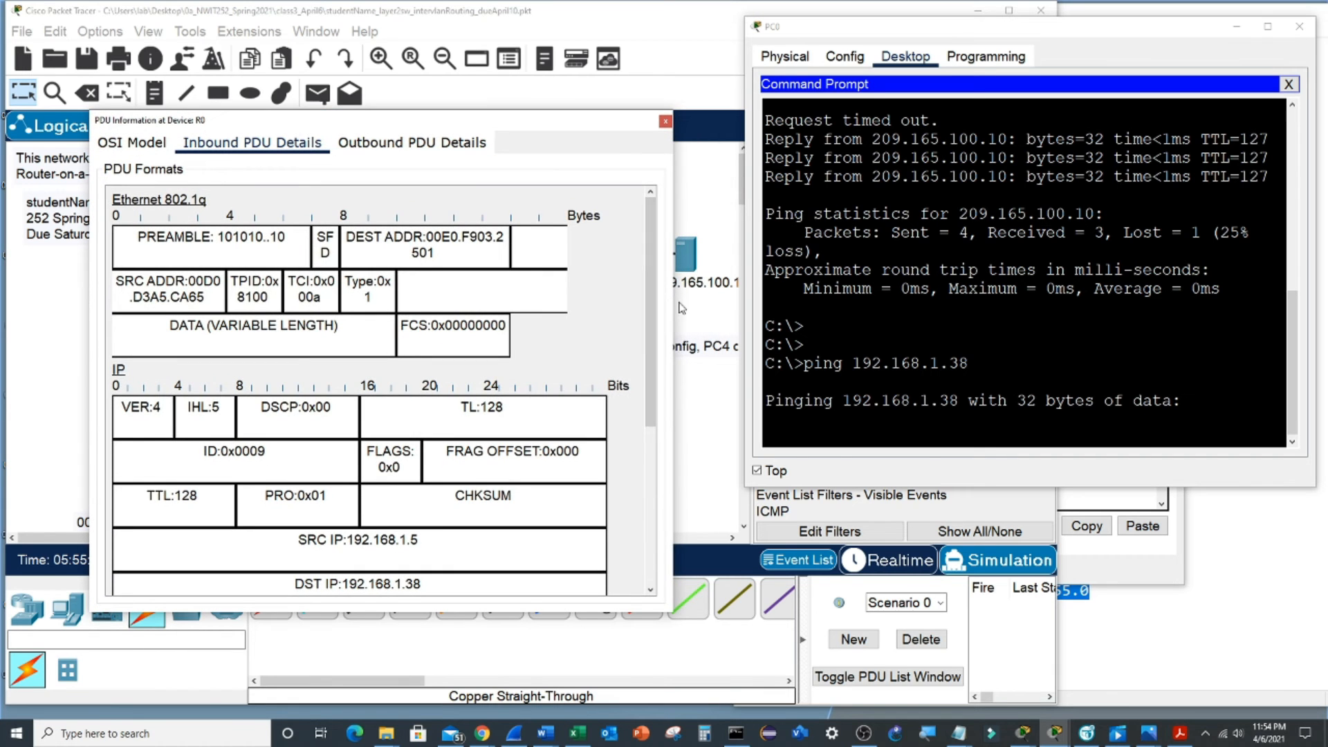
{"action": "left_click_drag", "start_coordinate": [672, 302], "coordinate": [748, 300]}
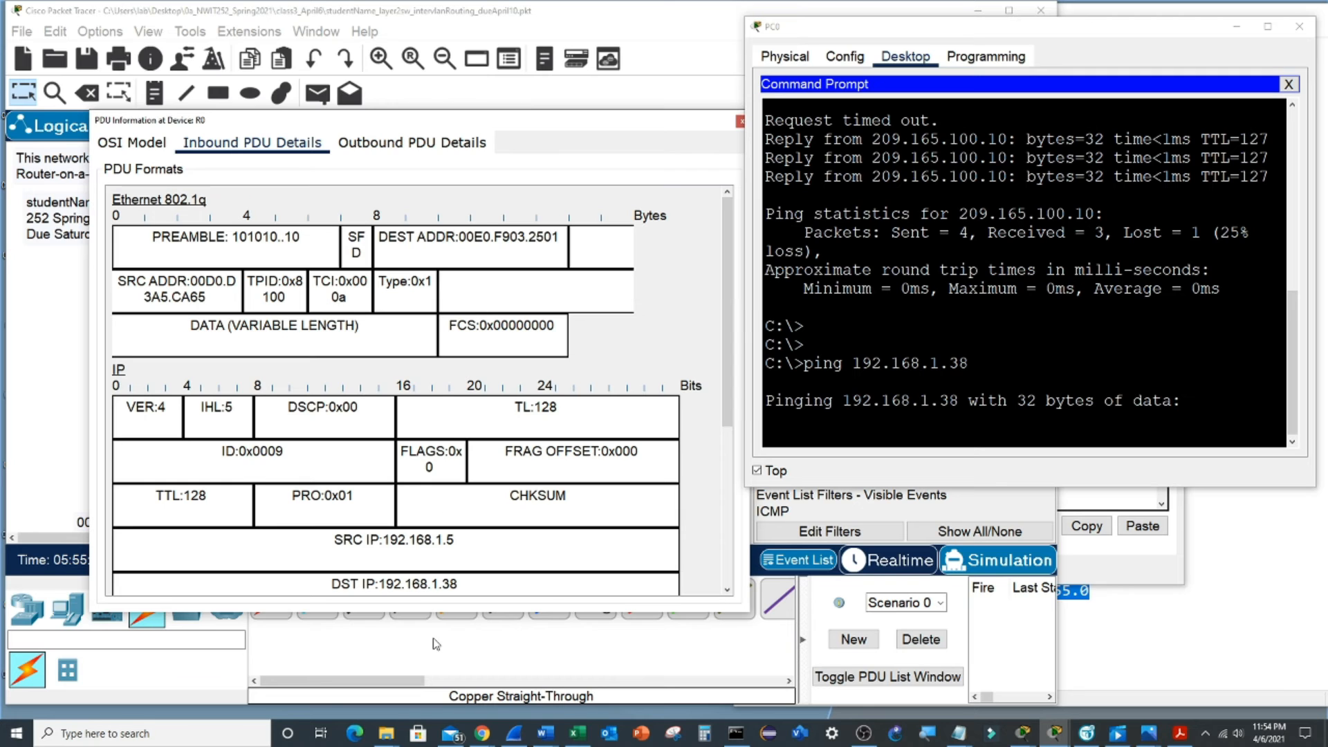
{"action": "left_click_drag", "start_coordinate": [432, 614], "coordinate": [440, 677]}
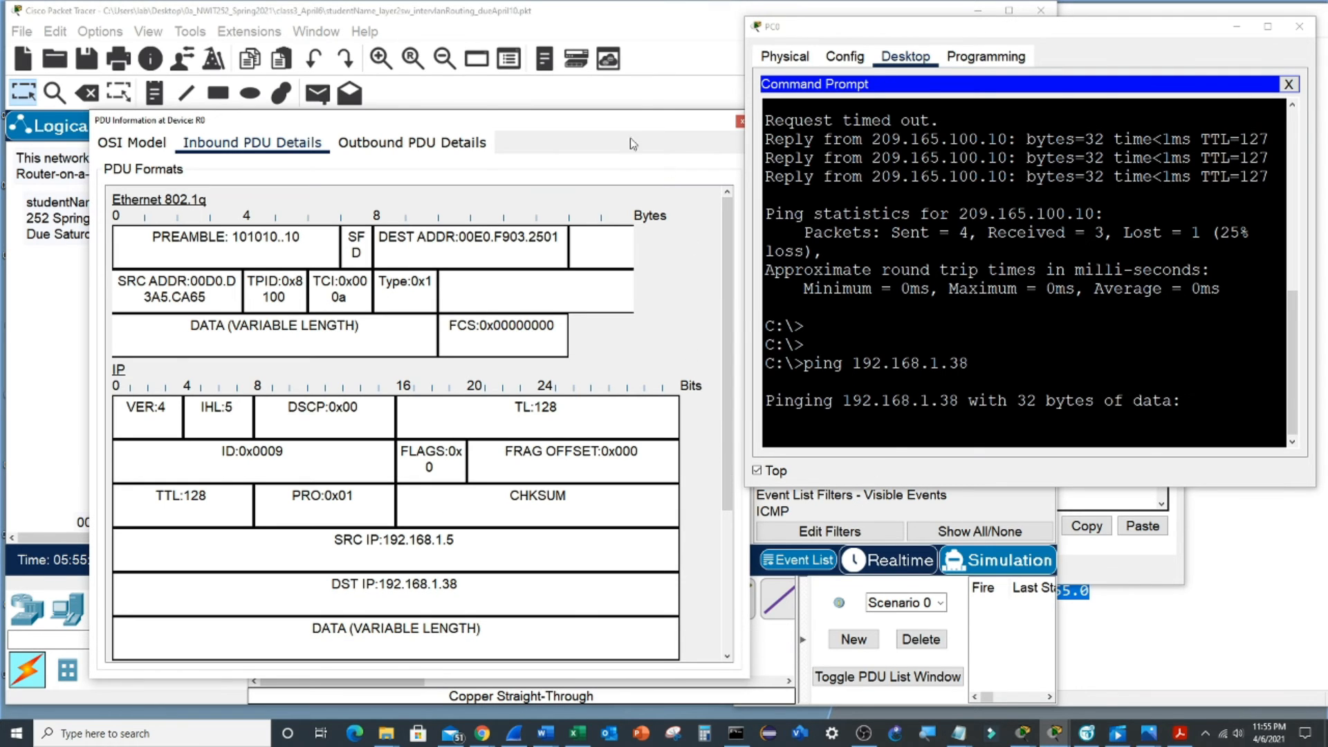
{"action": "left_click_drag", "start_coordinate": [599, 126], "coordinate": [638, 129]}
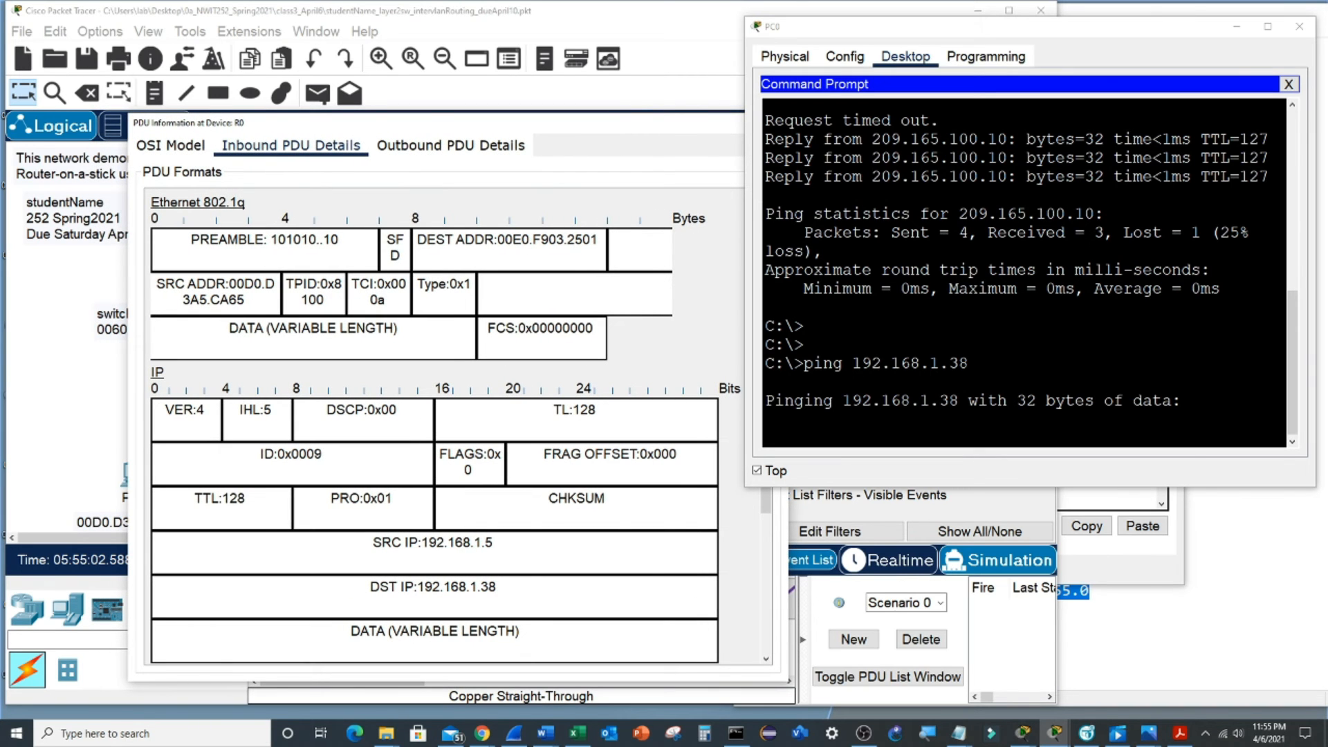
Step: Highlight the ping replies, move R0's PDU window to uncover the topology notes, and capture the combined view with Snipping Tool
{"action": "left_click_drag", "start_coordinate": [775, 121], "coordinate": [1152, 177]}
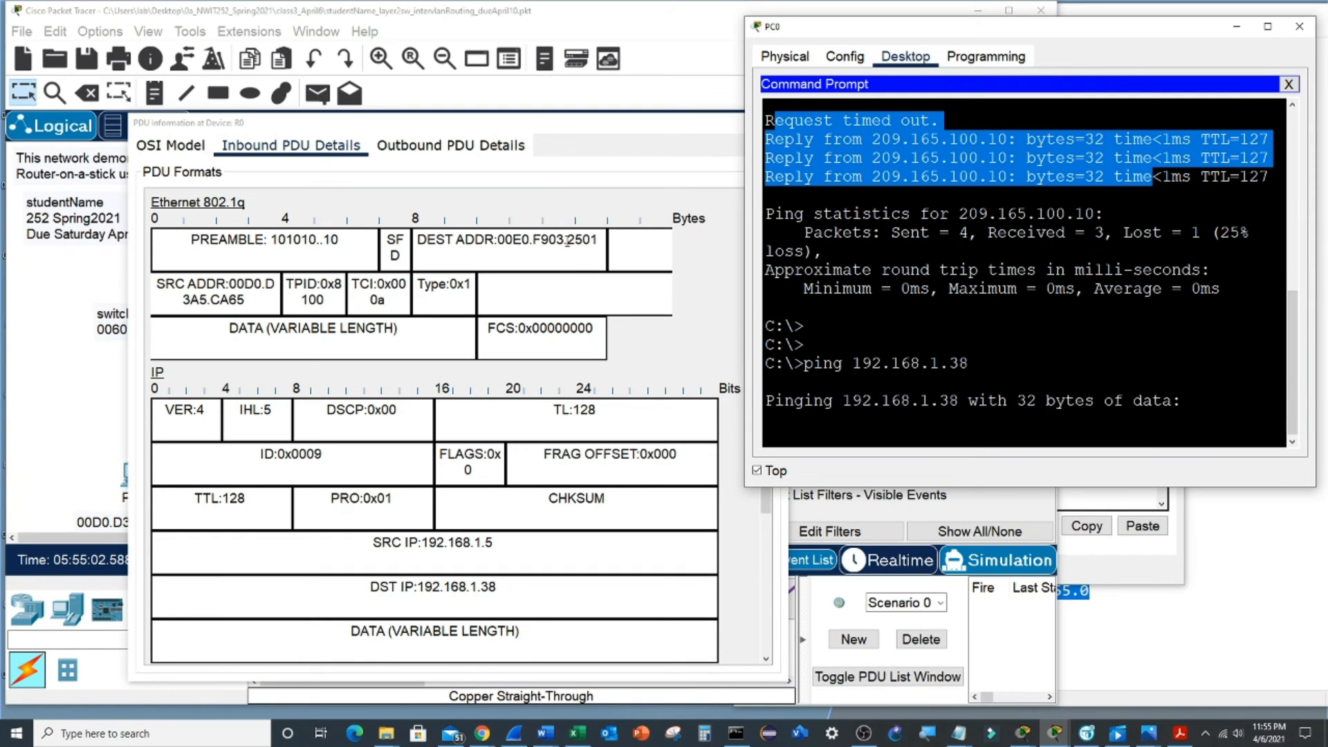
{"action": "left_click_drag", "start_coordinate": [535, 132], "coordinate": [557, 255]}
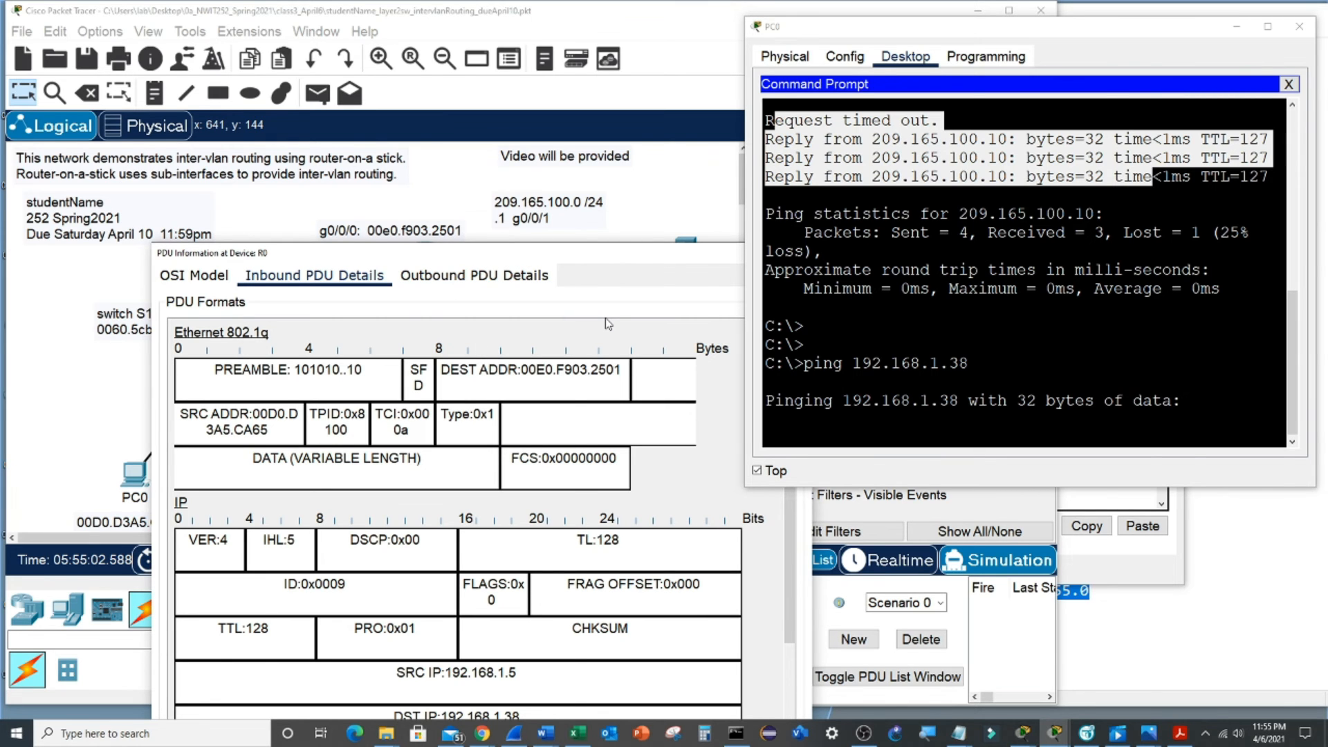
{"action": "left_click", "coordinate": [121, 735]}
{"action": "type", "text": "snip"}
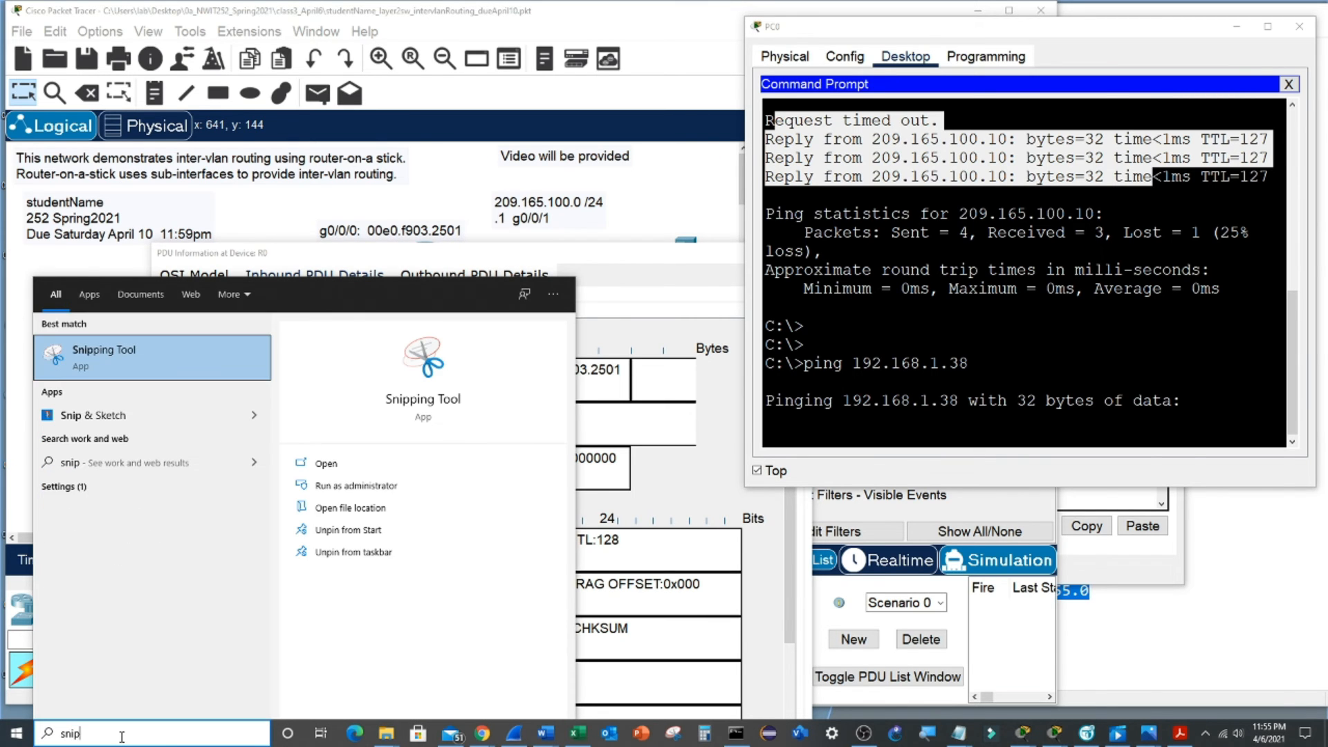
{"action": "key", "text": "Return"}
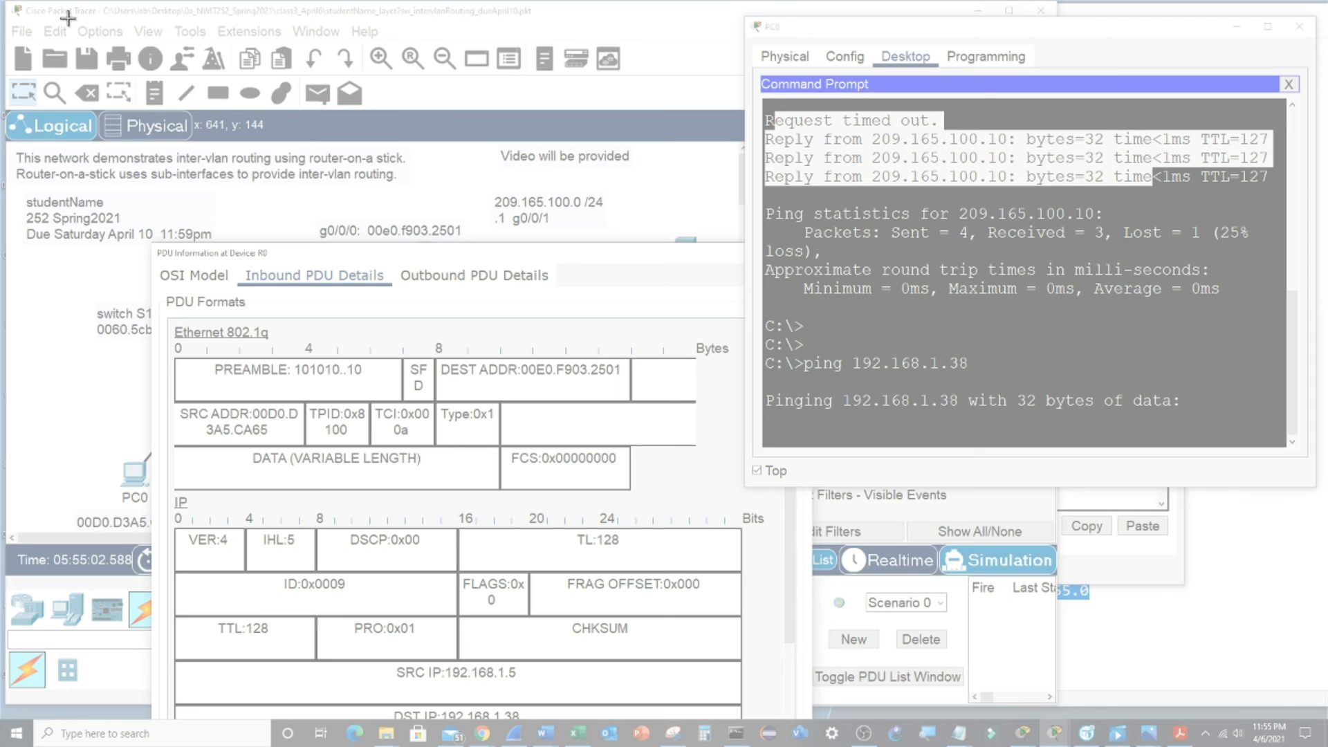
{"action": "left_click_drag", "start_coordinate": [16, 19], "coordinate": [1195, 711]}
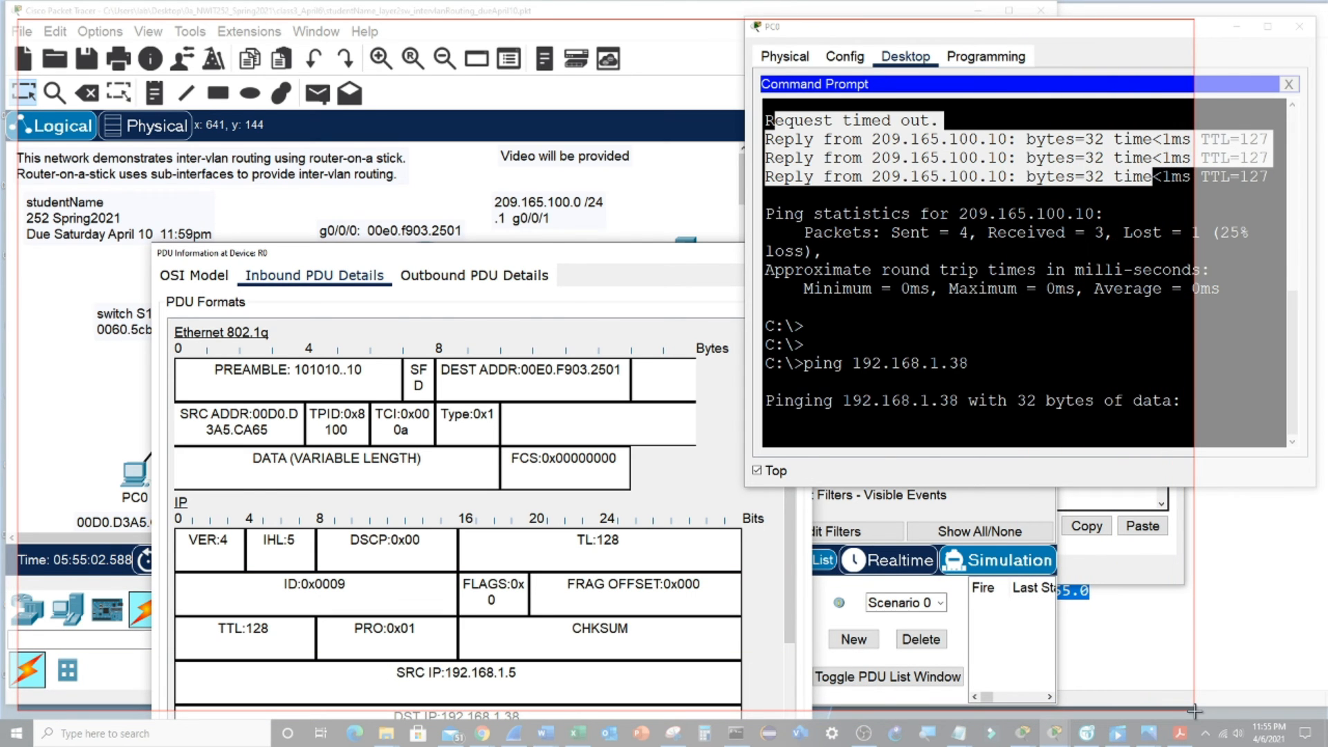
{"action": "left_click_drag", "start_coordinate": [1195, 710], "coordinate": [1195, 710]}
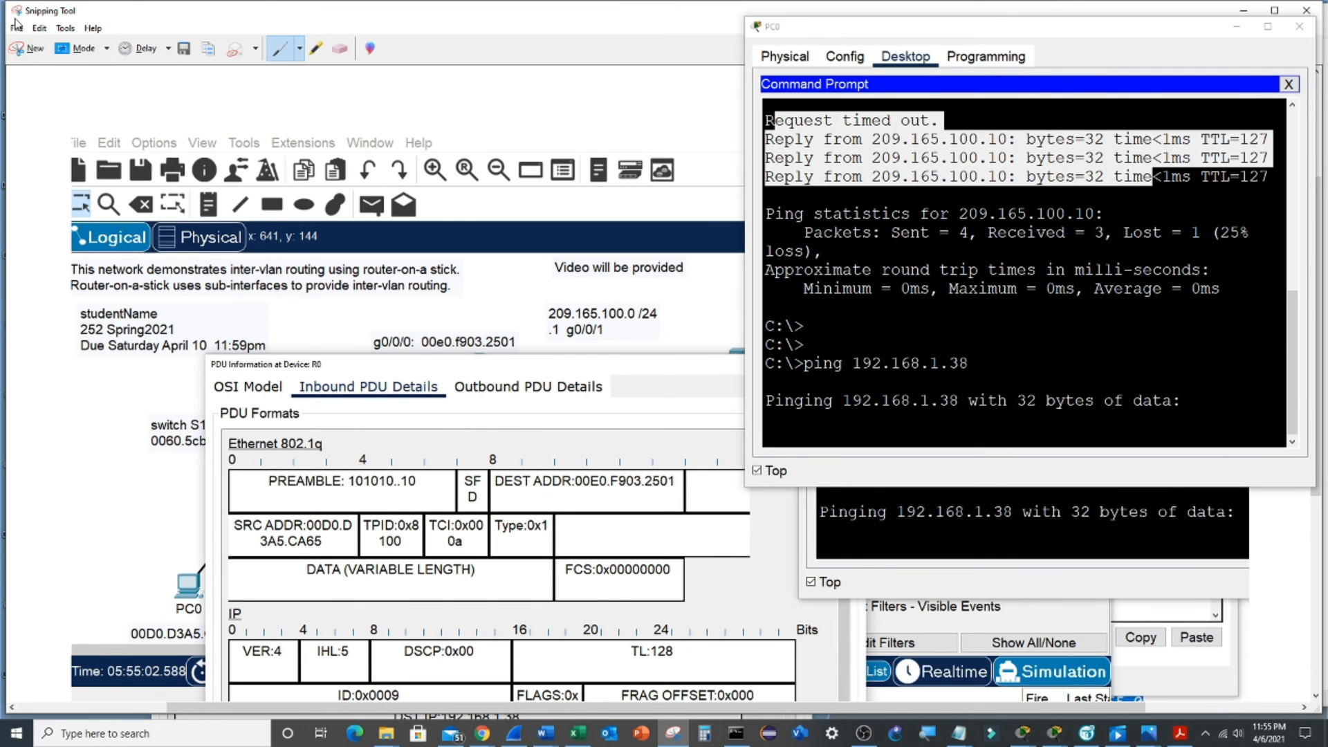
Step: Copy the snip, switch to the inter-VLAN routing report in Word, and paste it below the Capture2 caption
{"action": "left_click", "coordinate": [40, 28]}
{"action": "left_click", "coordinate": [61, 48]}
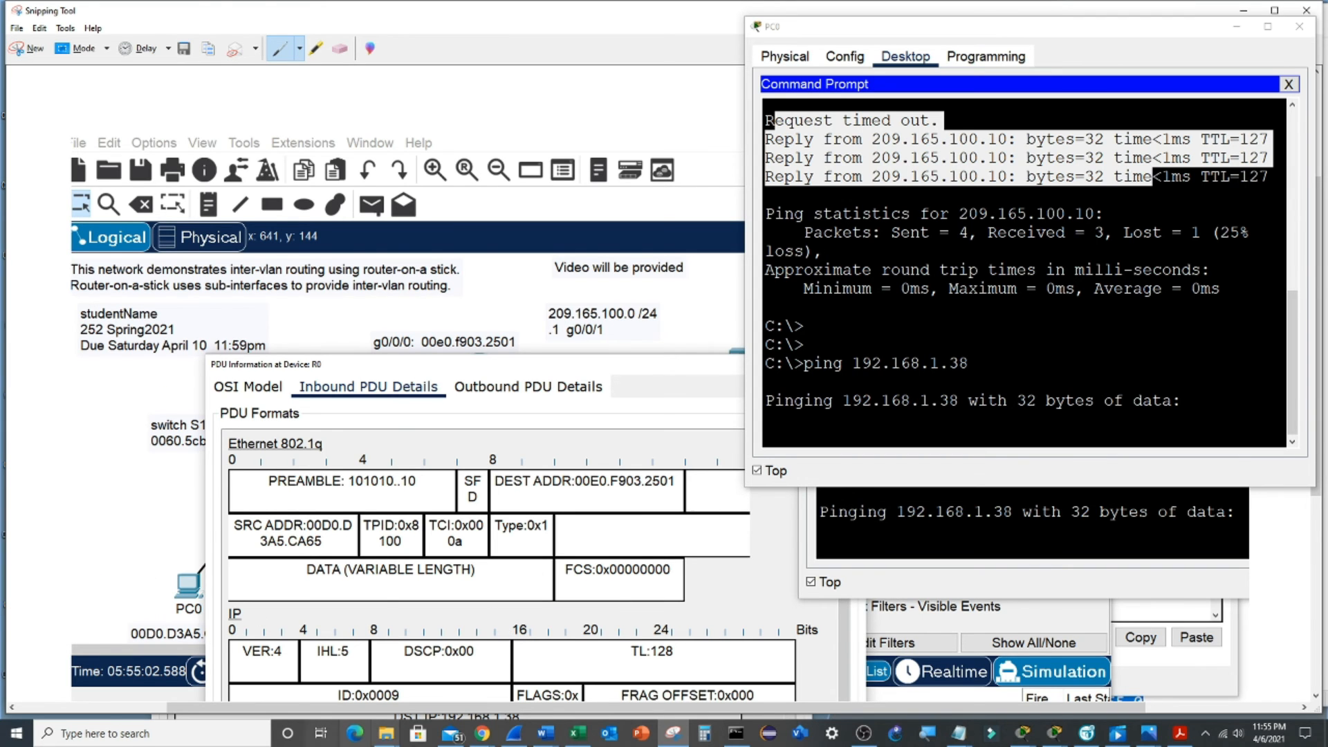
{"action": "left_click", "coordinate": [546, 733]}
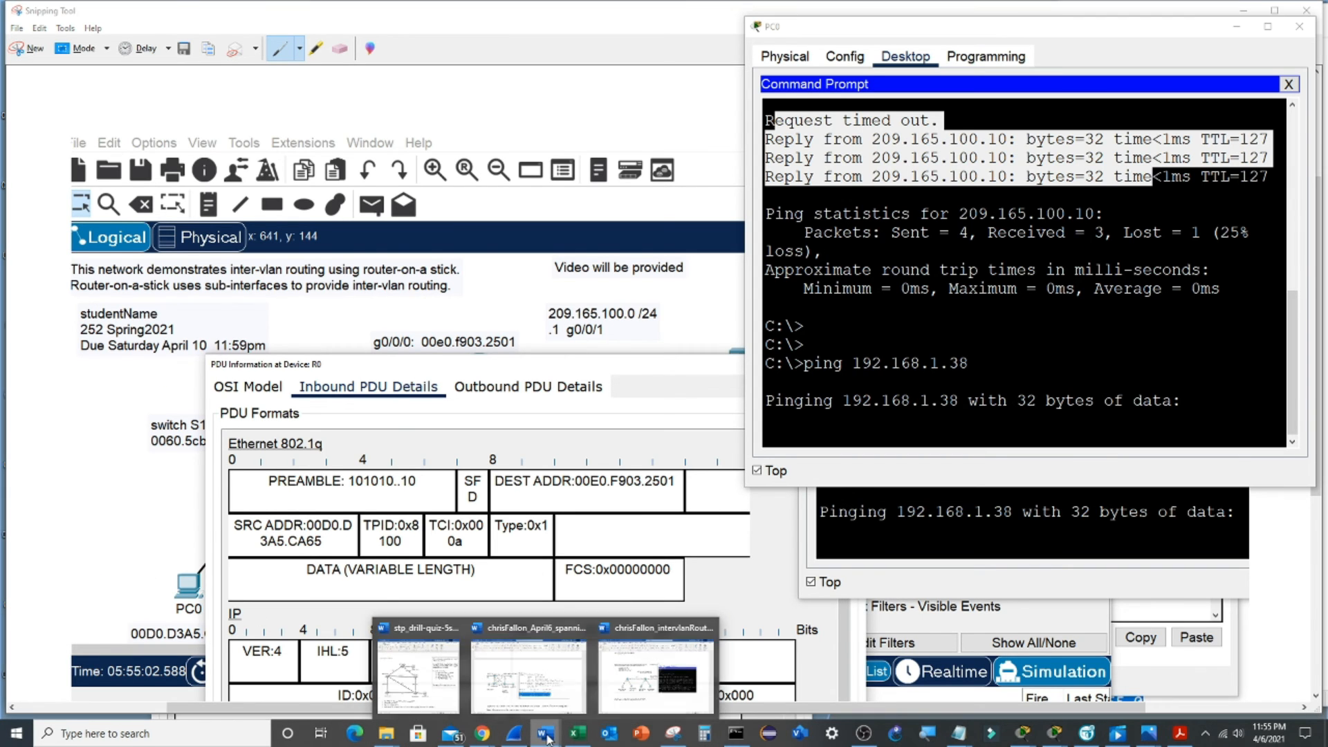
{"action": "left_click", "coordinate": [640, 699]}
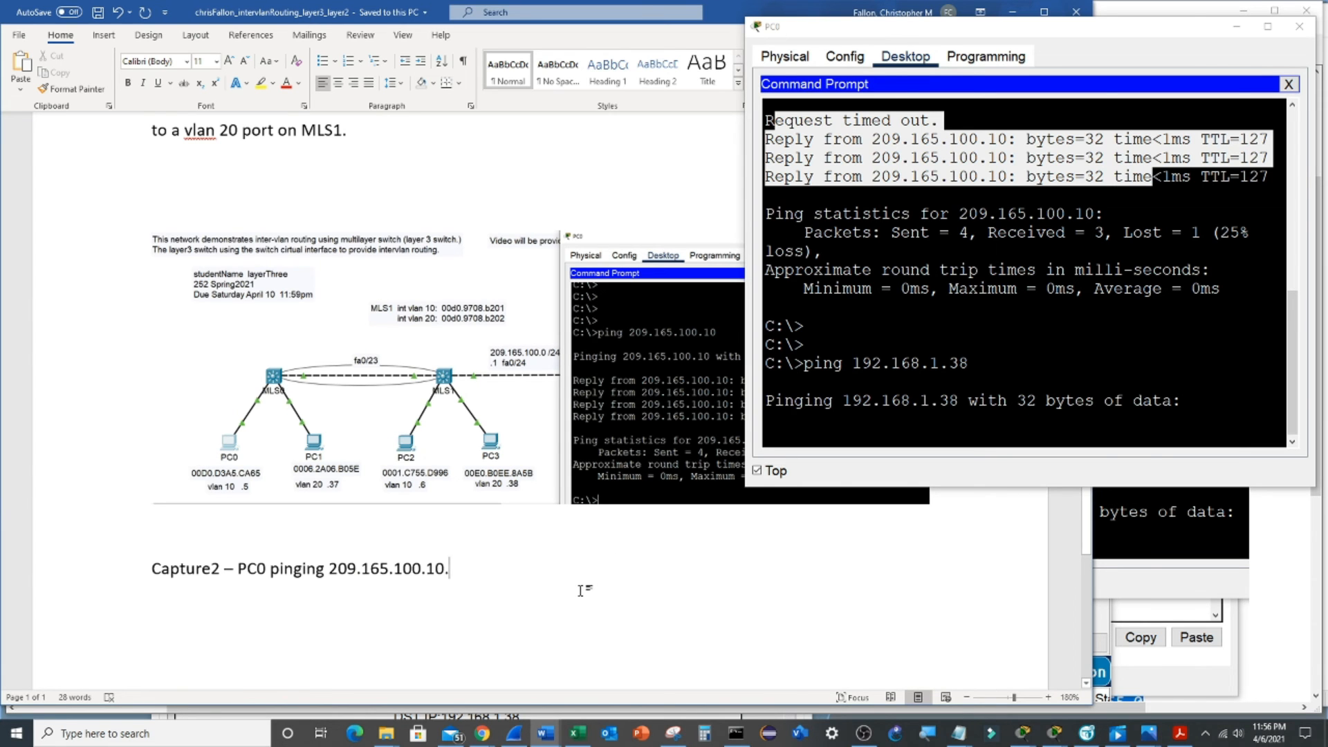
{"action": "key", "text": "ctrl+v"}
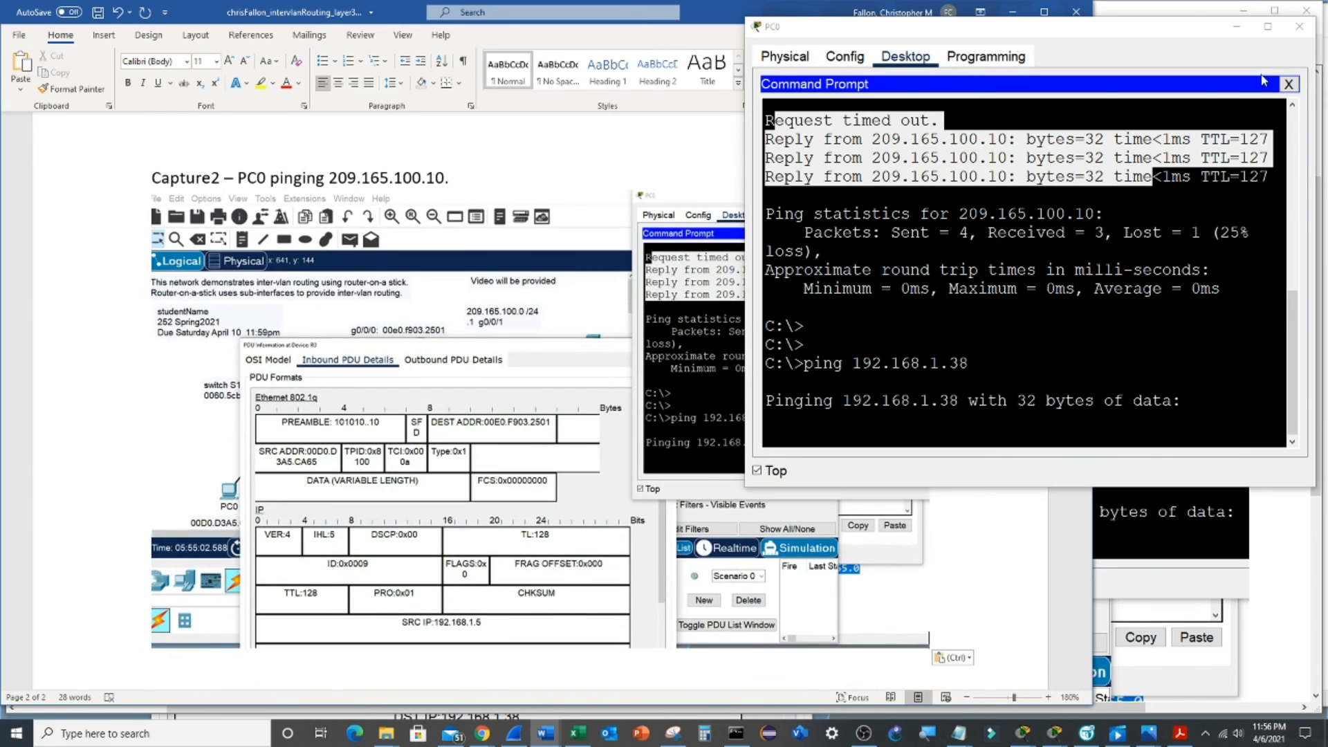
Step: Close the PC0 window covering the report, return to Word, and start a new line below the pasted screenshot
{"action": "left_click", "coordinate": [1300, 26]}
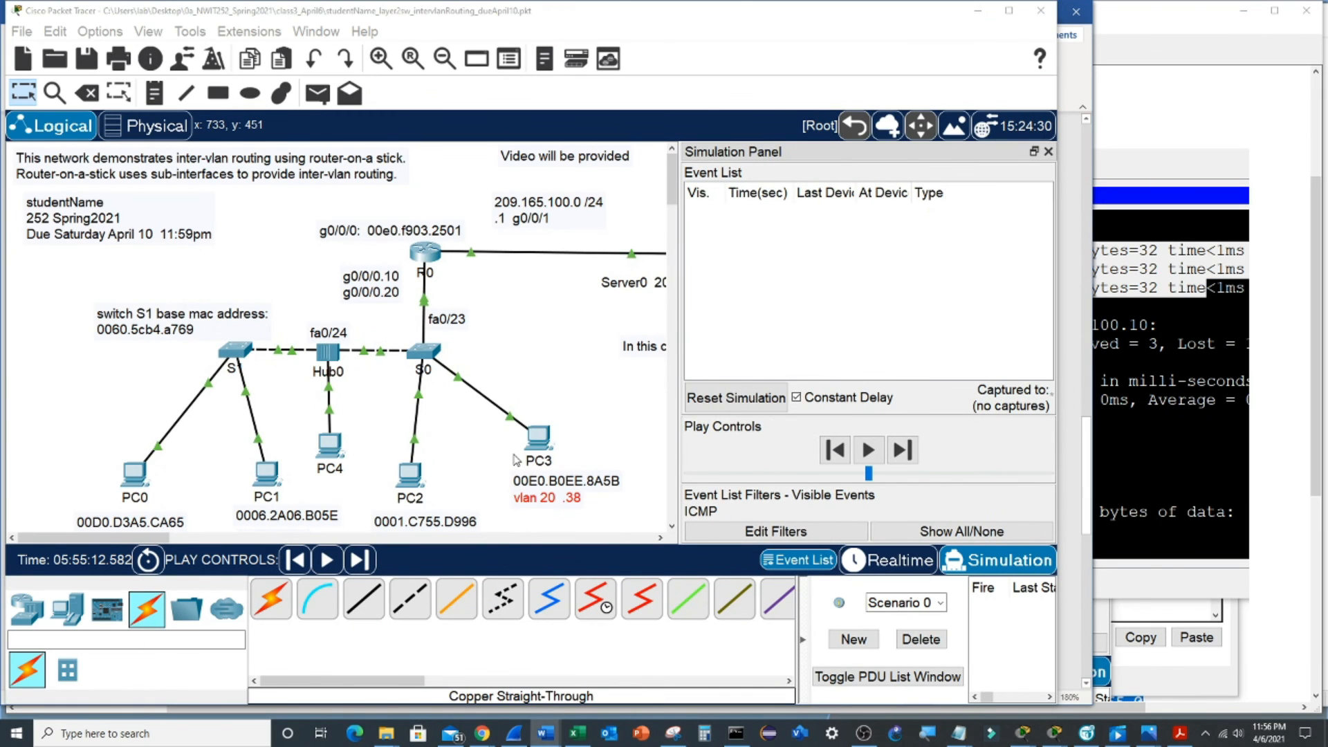
{"action": "mouse_move", "coordinate": [546, 734]}
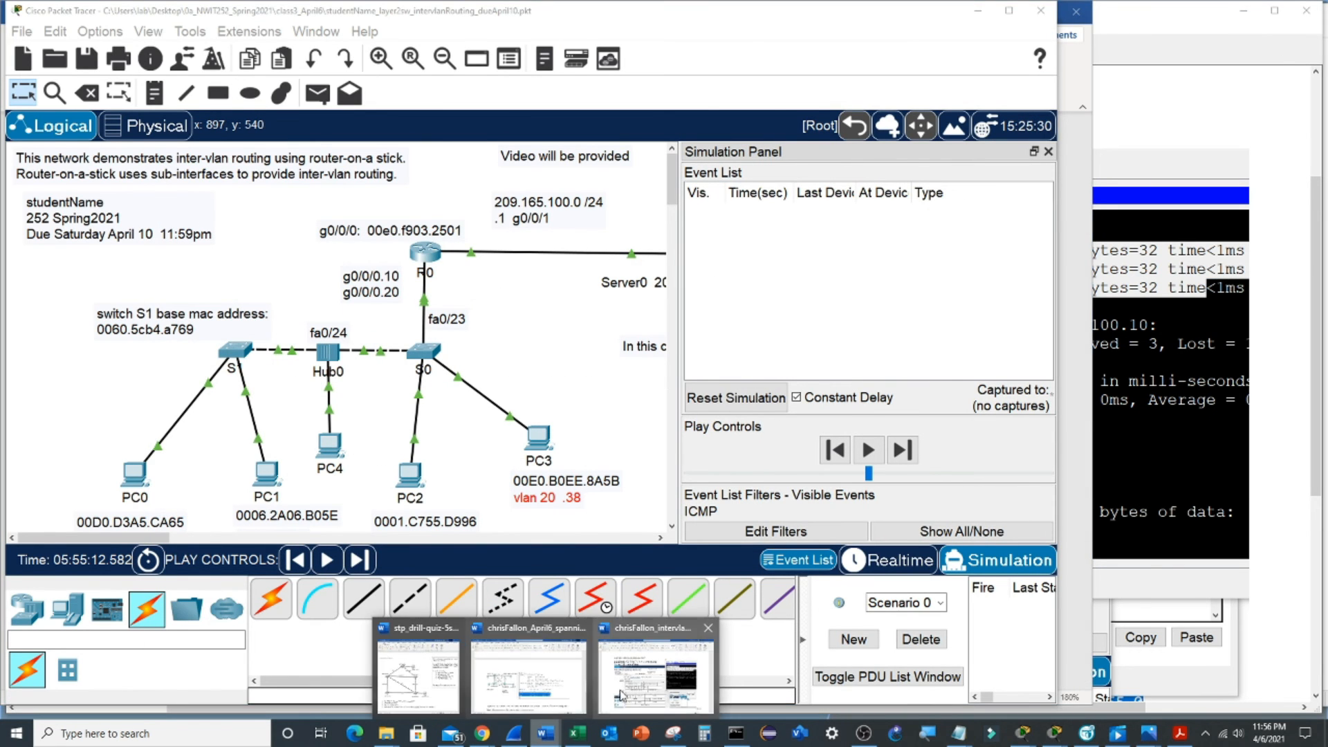
{"action": "left_click", "coordinate": [621, 696]}
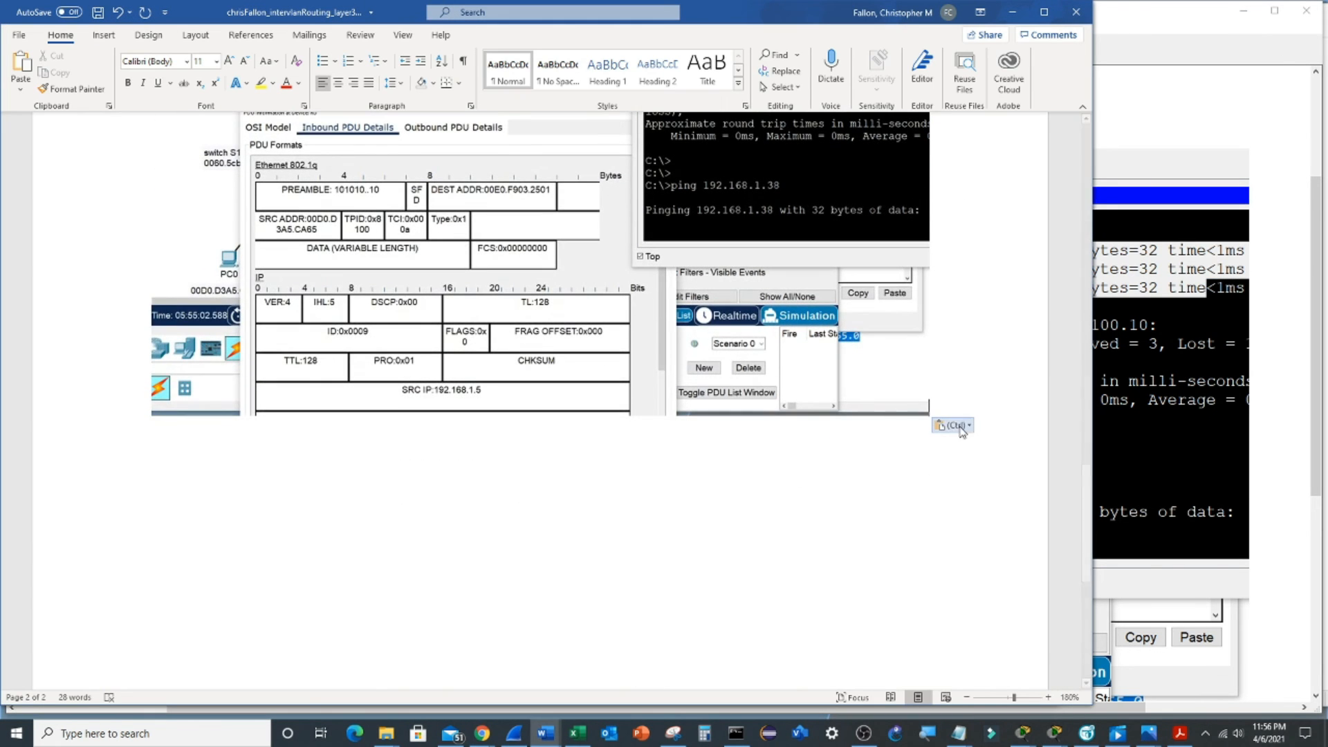
{"action": "key", "text": "Return"}
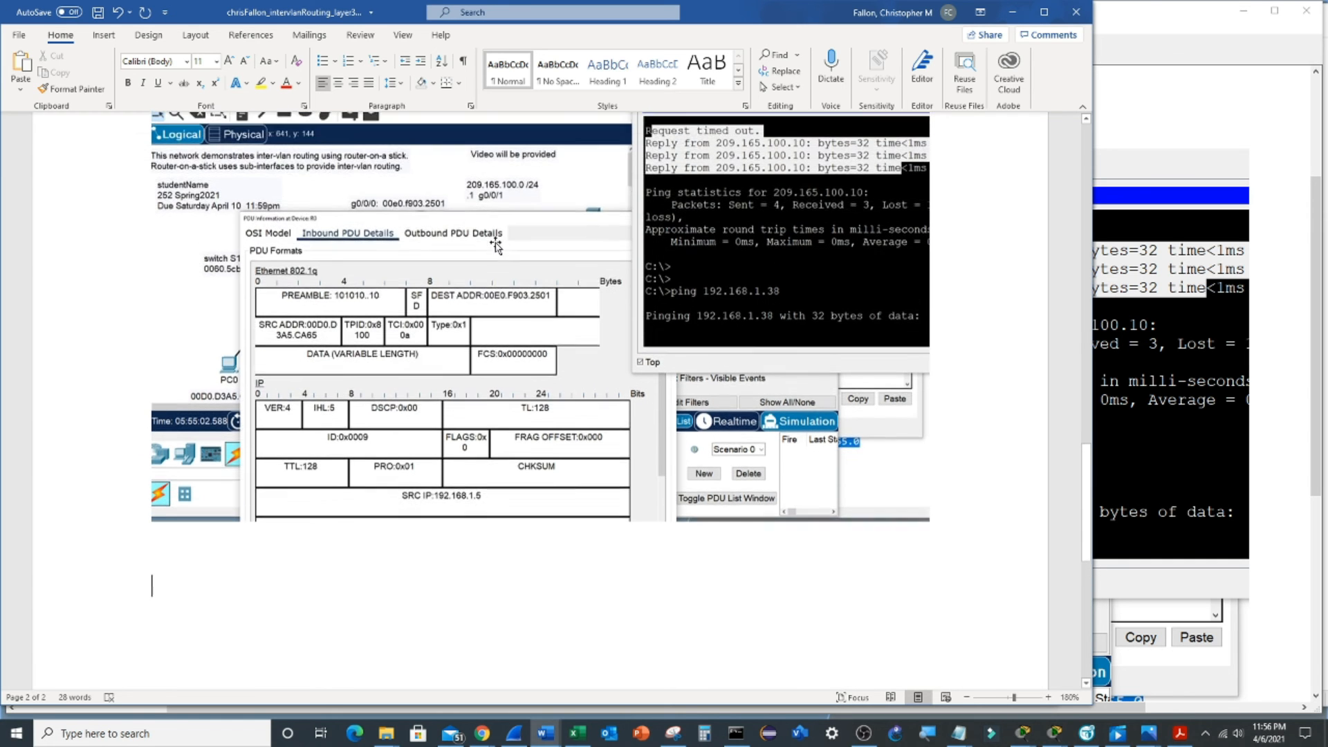
{"action": "scroll", "coordinate": [497, 247], "scroll_direction": "up", "scroll_amount": 3}
{"action": "scroll", "coordinate": [640, 146], "scroll_direction": "up", "scroll_amount": 2}
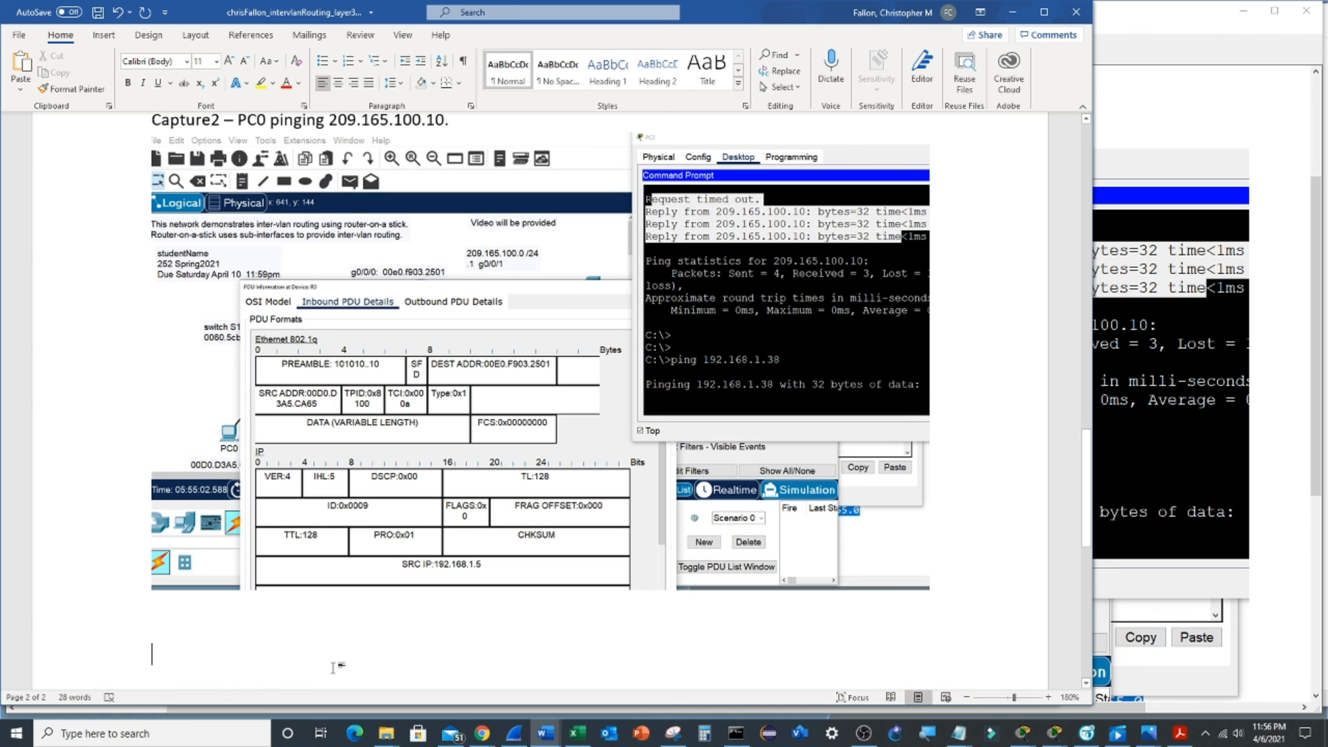
Step: Caption the screenshot "Capture3 – PC0 has successfully pinged 209.165.100.10. PC0 now pinging PC3."
{"action": "type", "text": "Capture3"}
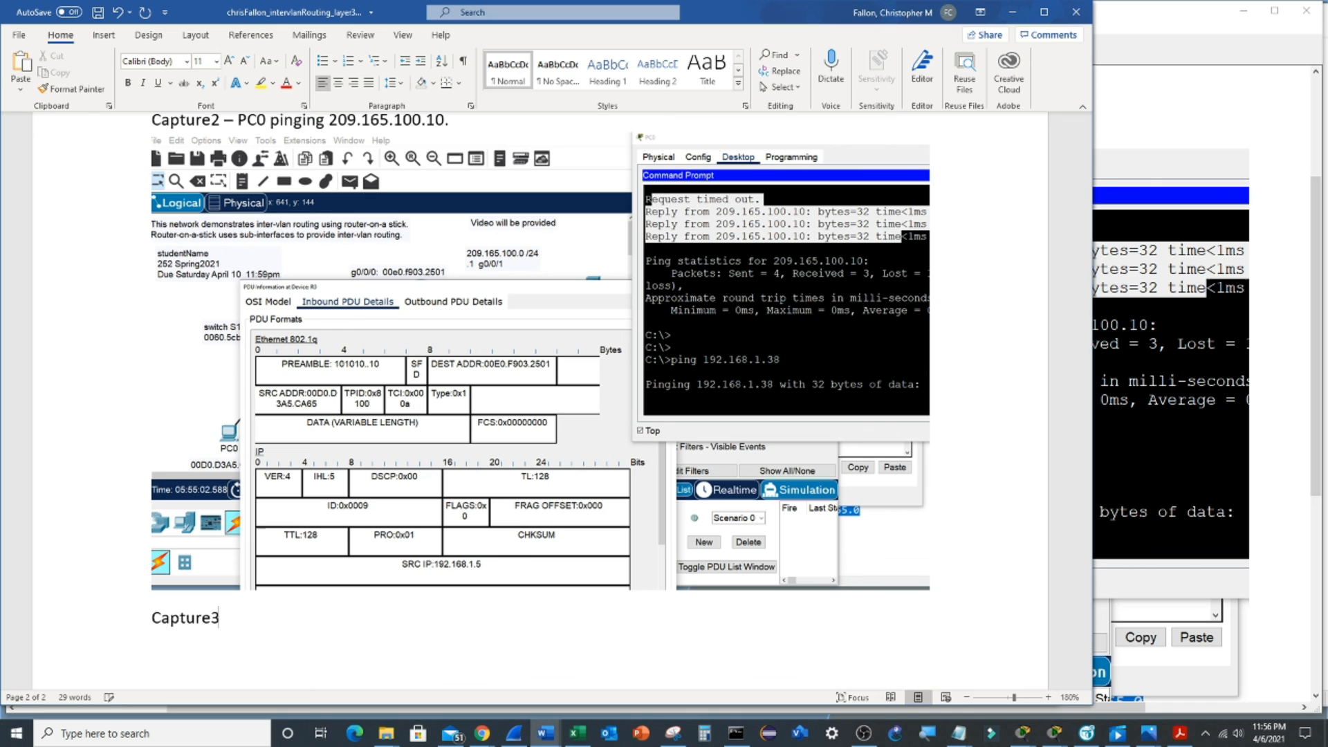
{"action": "type", "text": " - PC0 has successful"}
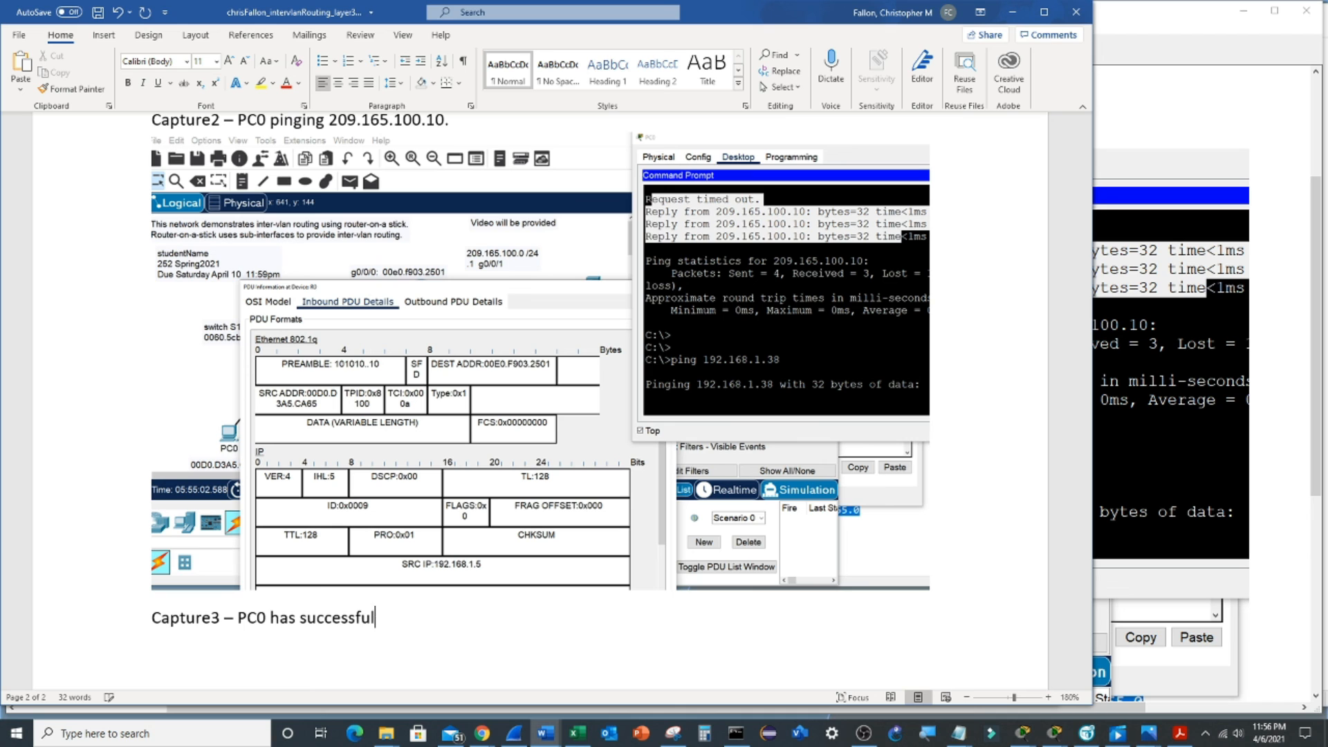
{"action": "type", "text": "ly pinged 209.1"}
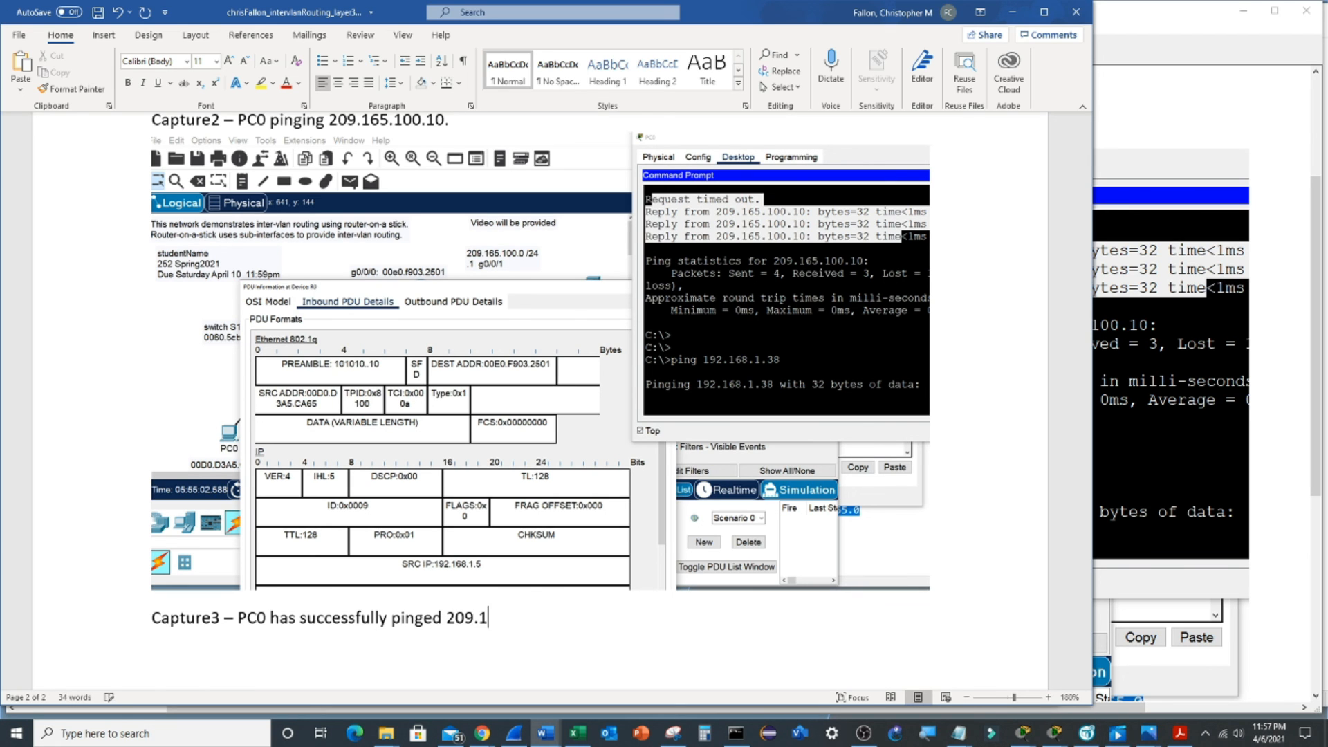
{"action": "type", "text": "65.100.10. PC0 n"}
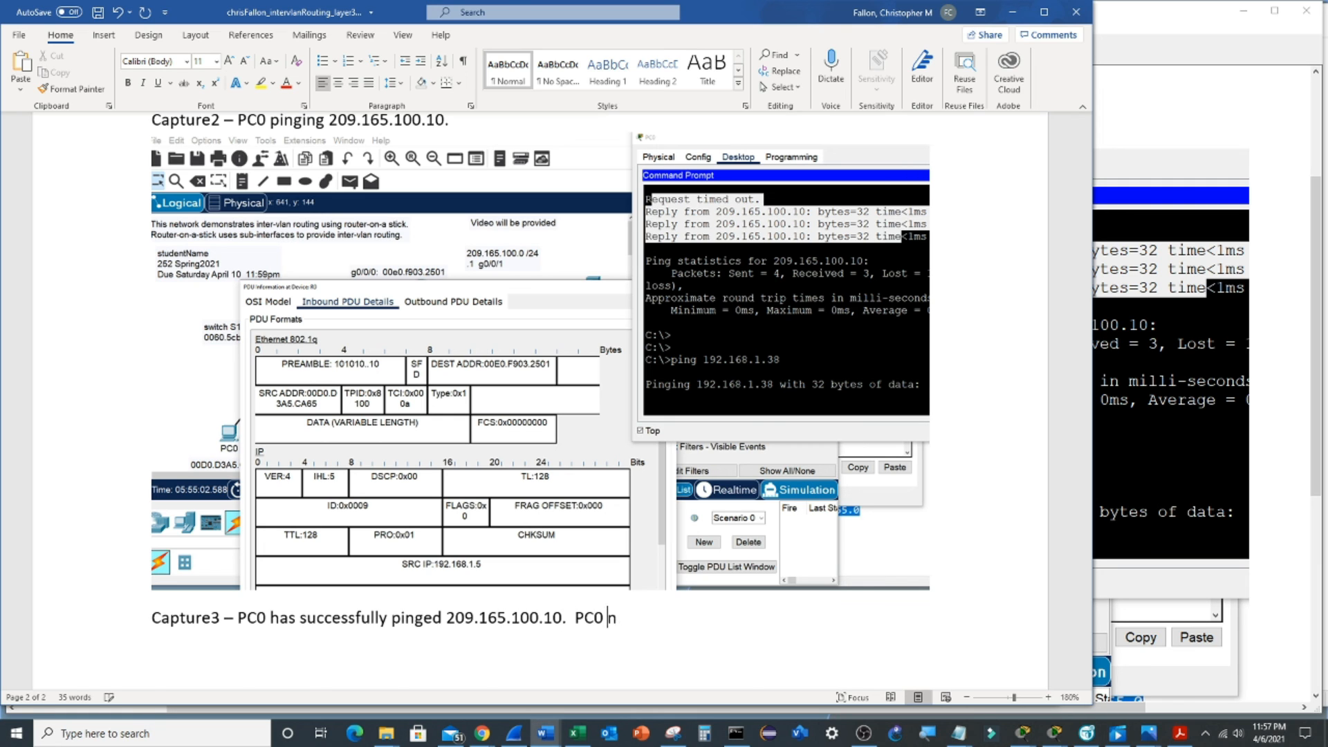
{"action": "type", "text": "ow pinging PC3"}
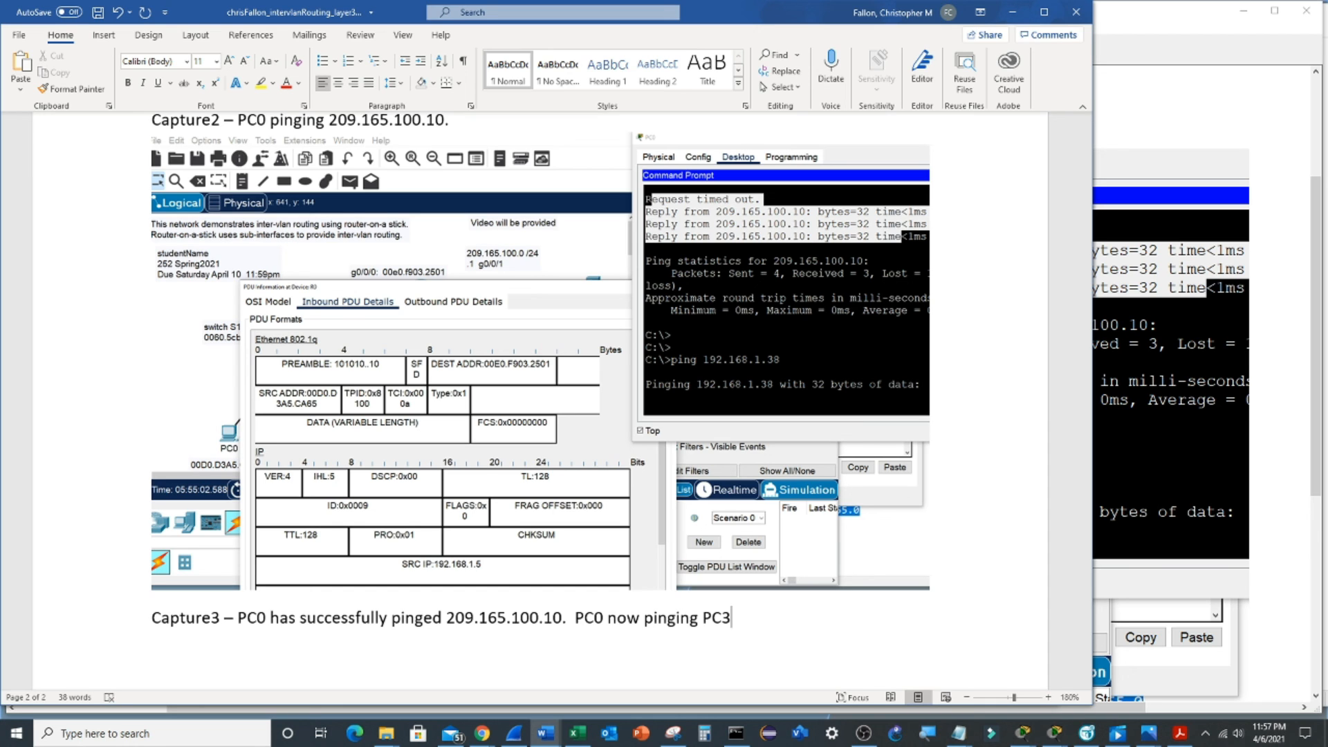
{"action": "type", "text": ", captured"}
{"action": "key", "text": "BackSpace"}
{"action": "key", "text": "BackSpace"}
{"action": "key", "text": "BackSpace"}
{"action": "key", "text": "BackSpace"}
{"action": "key", "text": "BackSpace"}
{"action": "key", "text": "BackSpace"}
{"action": "key", "text": "BackSpace"}
{"action": "key", "text": "BackSpace"}
{"action": "key", "text": "BackSpace"}
{"action": "key", "text": "BackSpace"}
{"action": "type", "text": "."}
Step: Add a new paragraph reading "Captured frame shows destMAC as R0.g0/0/0 mac address 00e0.f903.2501"
{"action": "key", "text": "Return"}
{"action": "type", "text": "Captured frame shows destMAC "}
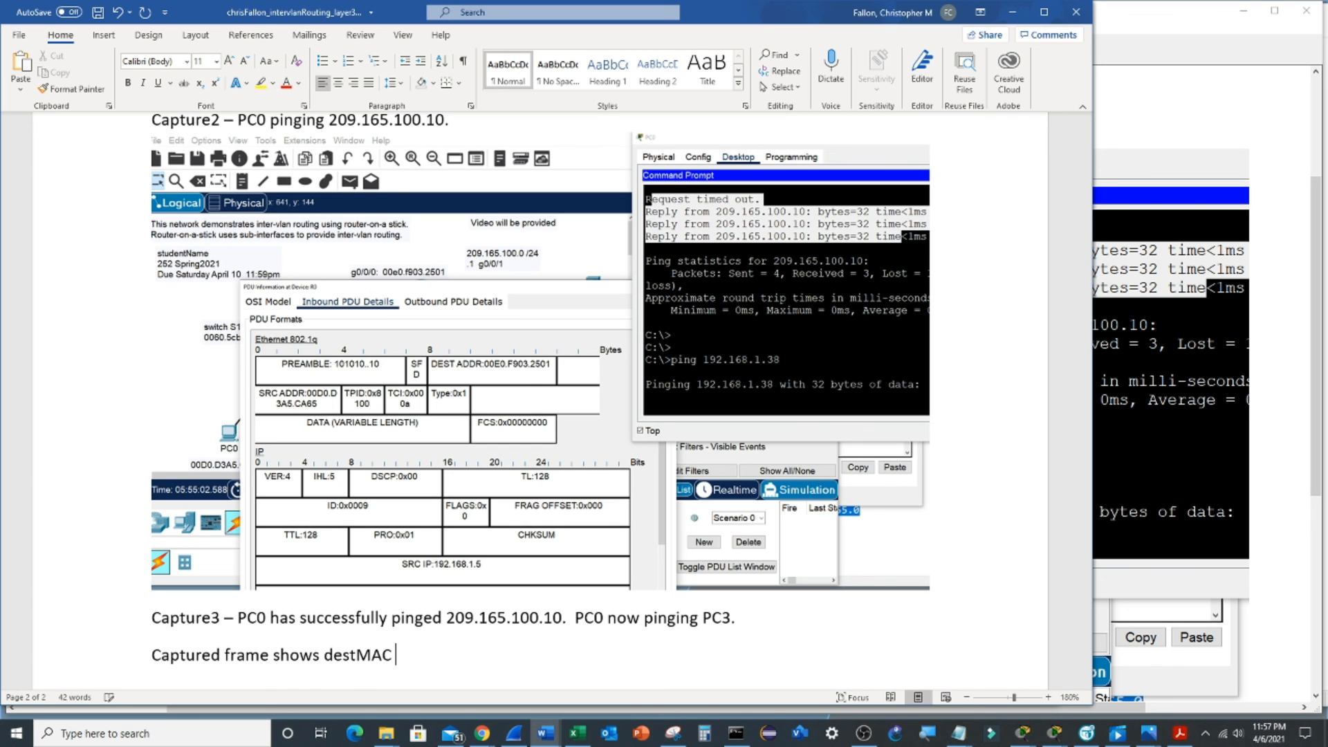
{"action": "type", "text": "as R0.g0/0/"}
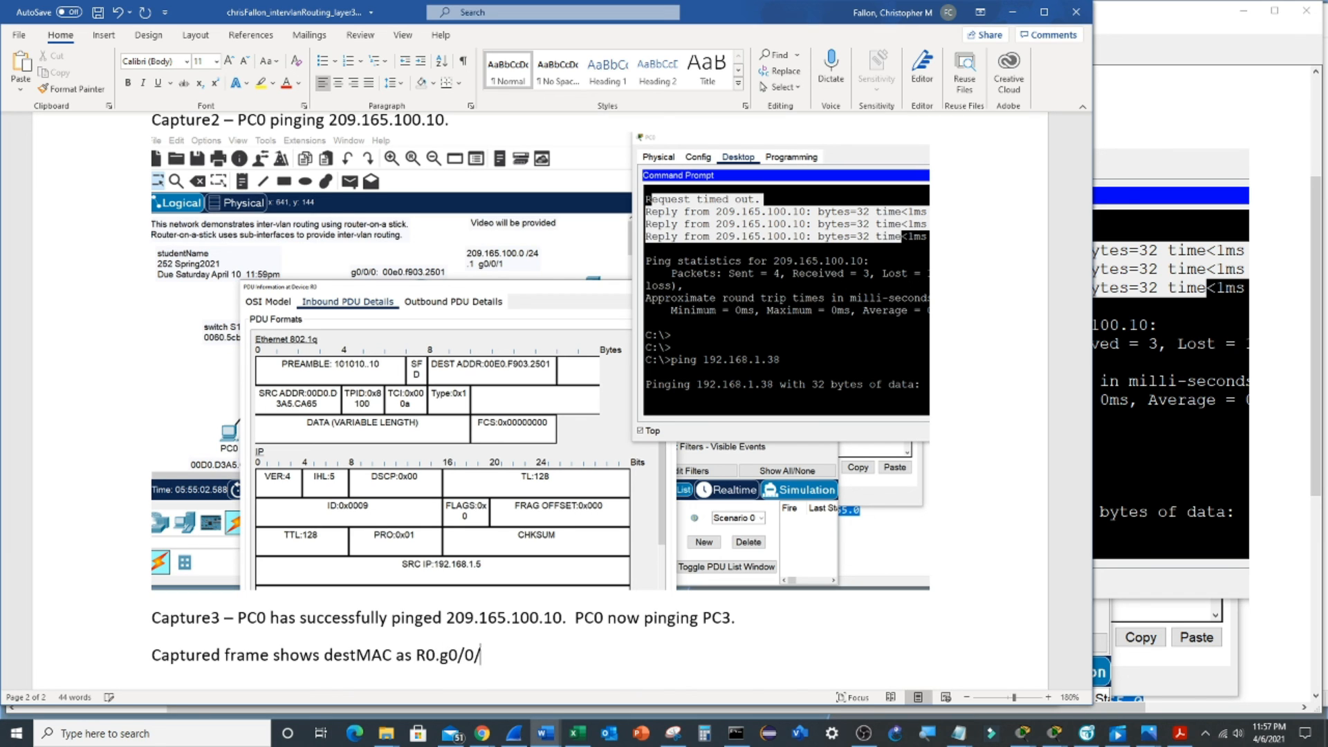
{"action": "type", "text": "0 mac adddr"}
{"action": "key", "text": "BackSpace"}
{"action": "key", "text": "BackSpace"}
{"action": "type", "text": "ress"}
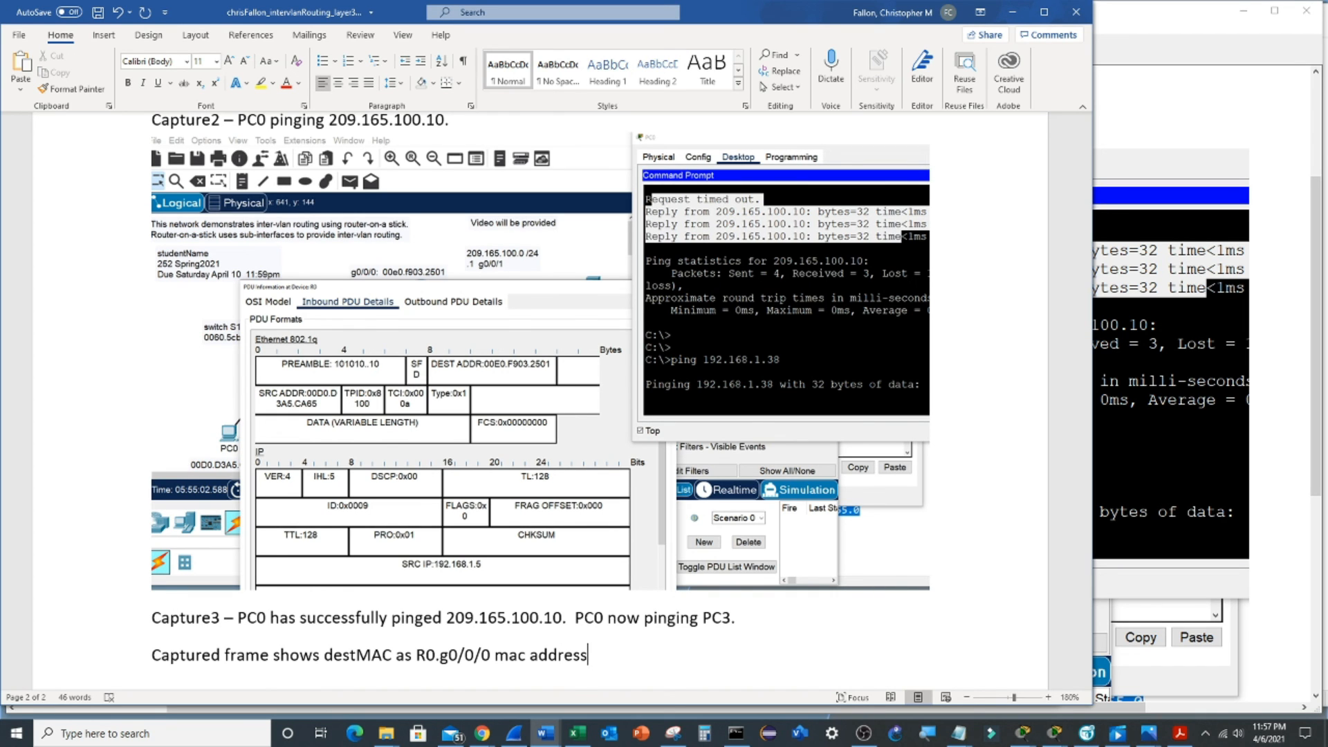
{"action": "type", "text": "  00e0.f903.2501"}
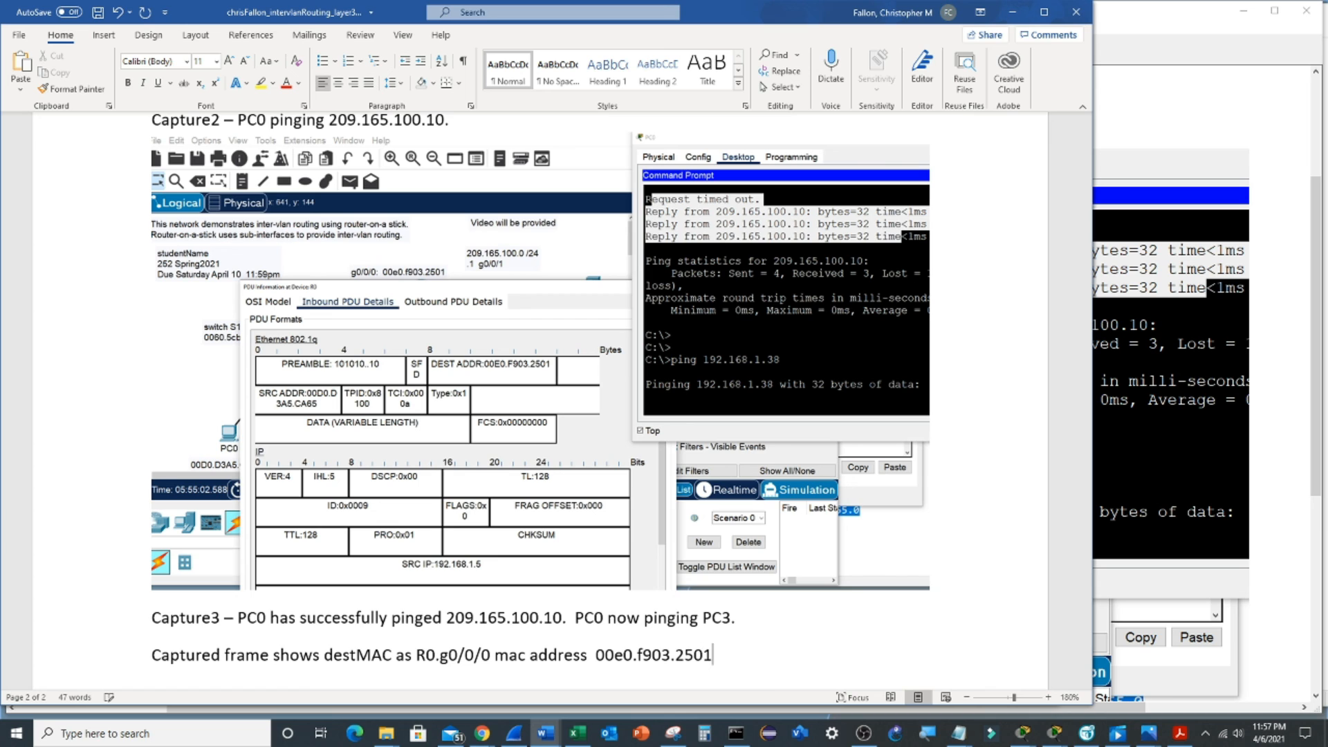